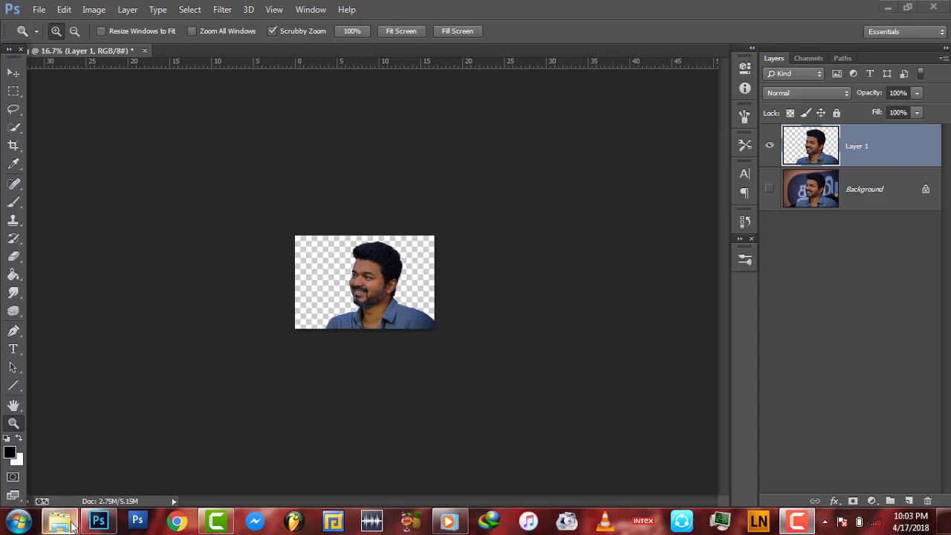
Preview the thalpy source photo, then return to the portrait fitted on screen
left_click(59, 520)
double_click(896, 234)
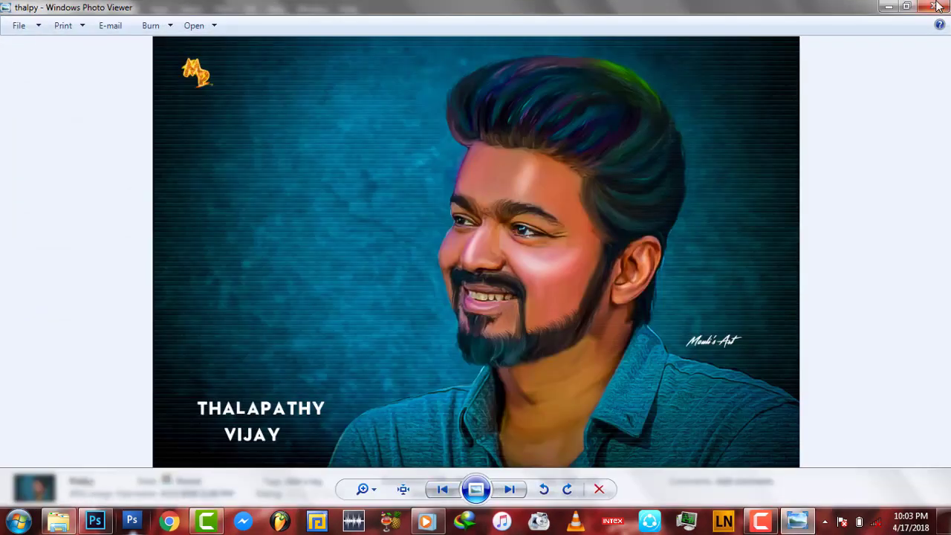
left_click(934, 7)
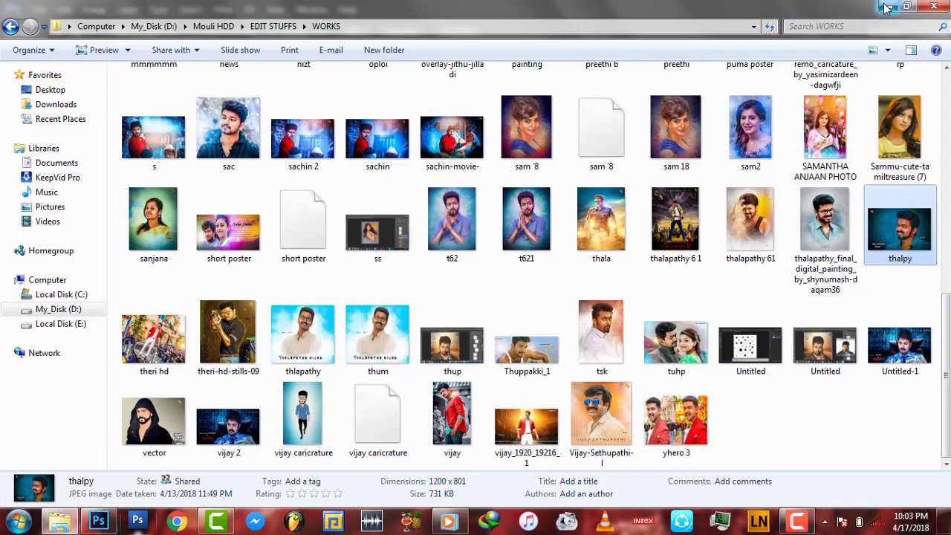
left_click(99, 520)
right_click(402, 296)
left_click(439, 308)
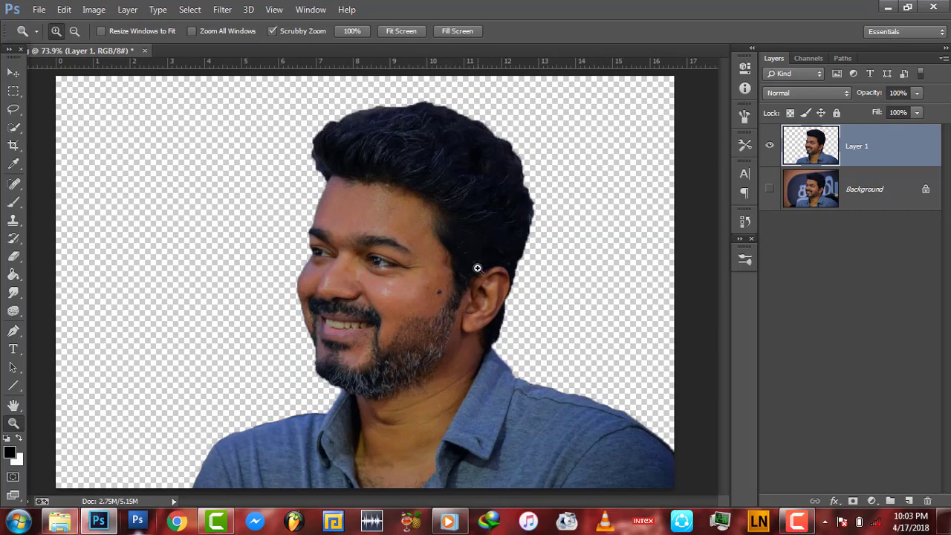
Duplicate Layer 1 as Layer 1 copy, hide the original, and apply Auto Contrast
left_click(769, 147)
left_click(770, 147)
left_click_drag(907, 154, 902, 469)
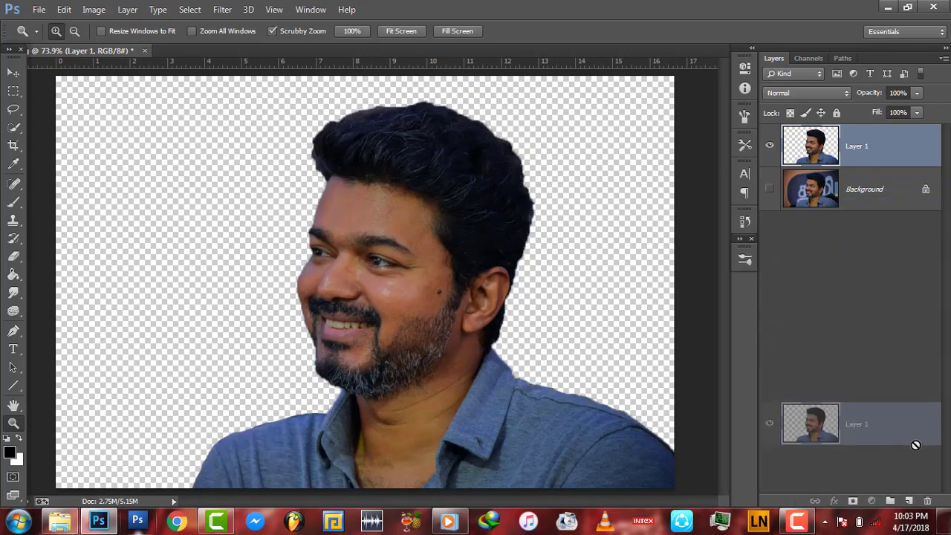
left_click_drag(893, 155, 908, 501)
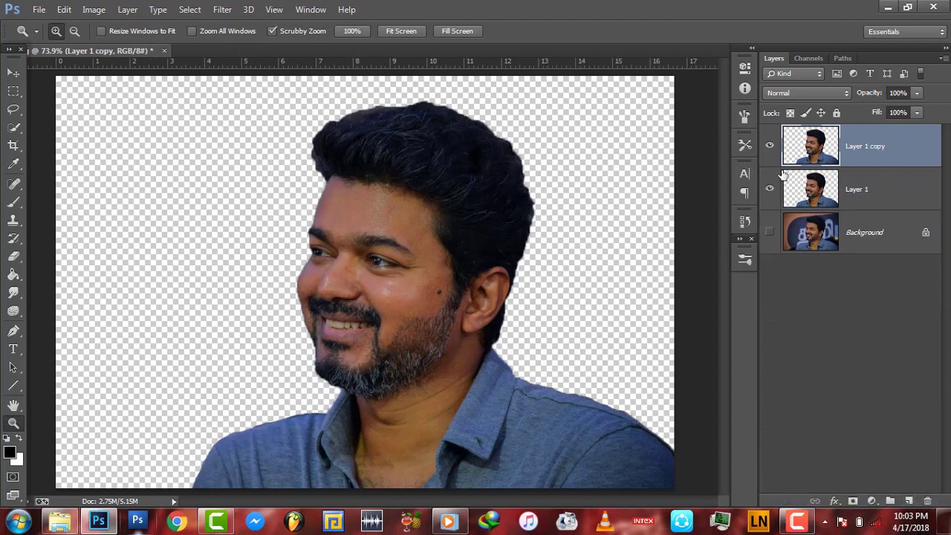
left_click(769, 189)
left_click(94, 9)
left_click(136, 89)
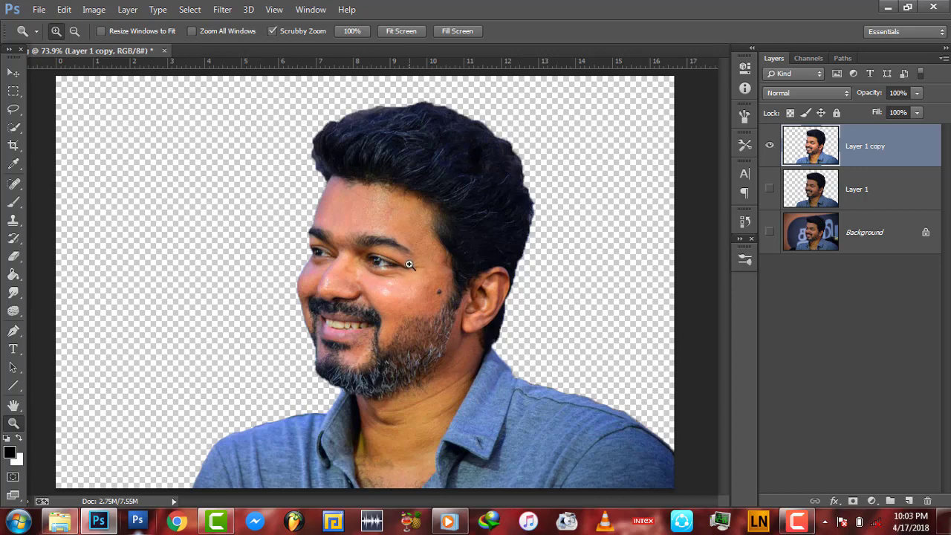
key("ctrl+z")
key("ctrl+z")
left_click(94, 9)
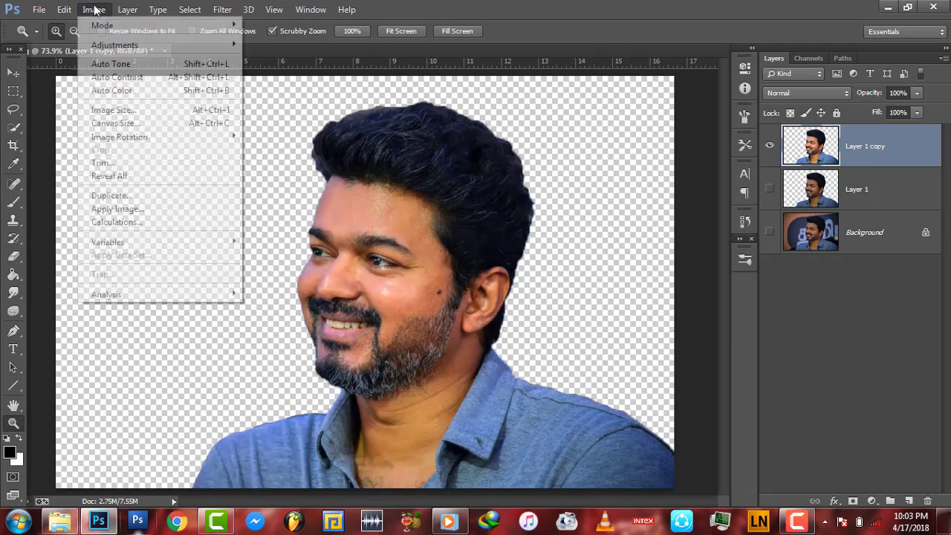
left_click(111, 64)
key("ctrl+z")
left_click(93, 8)
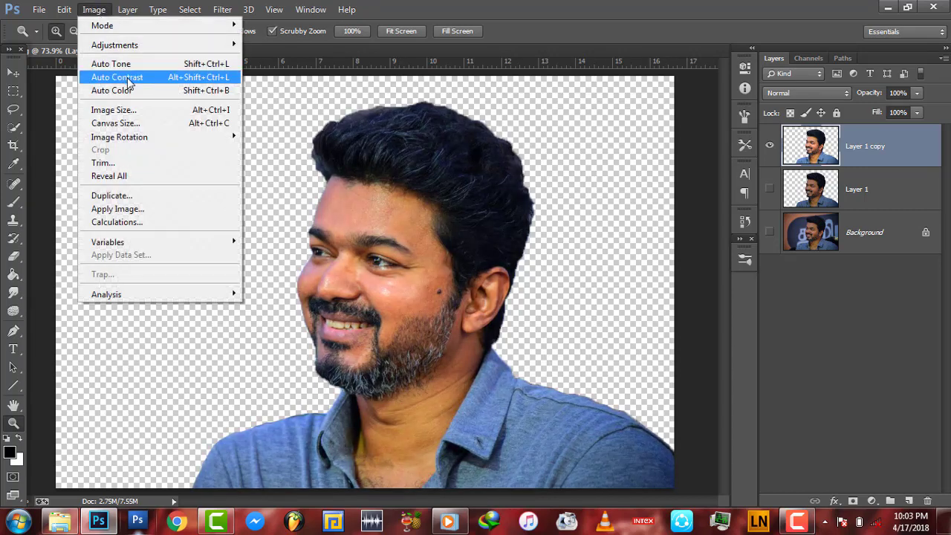
left_click(117, 77)
key("ctrl+z")
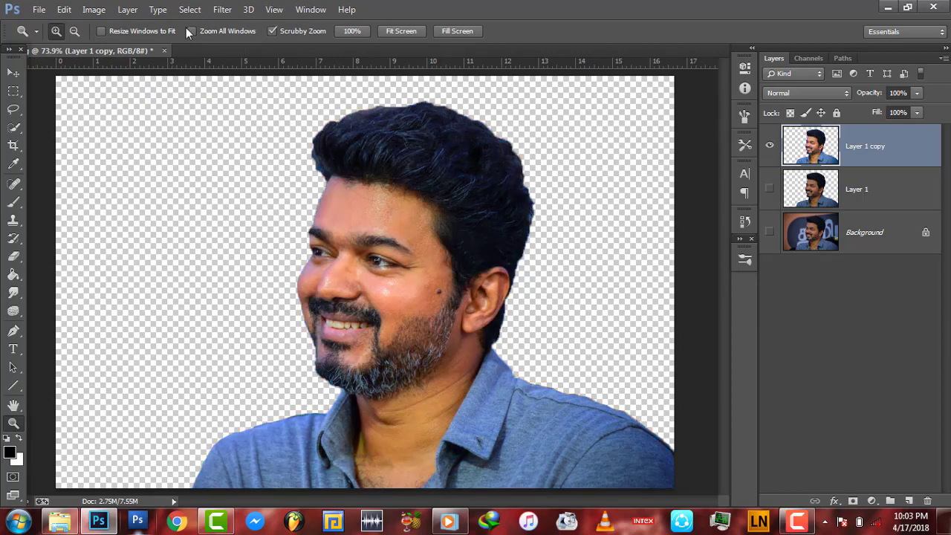
left_click(223, 9)
key("Escape")
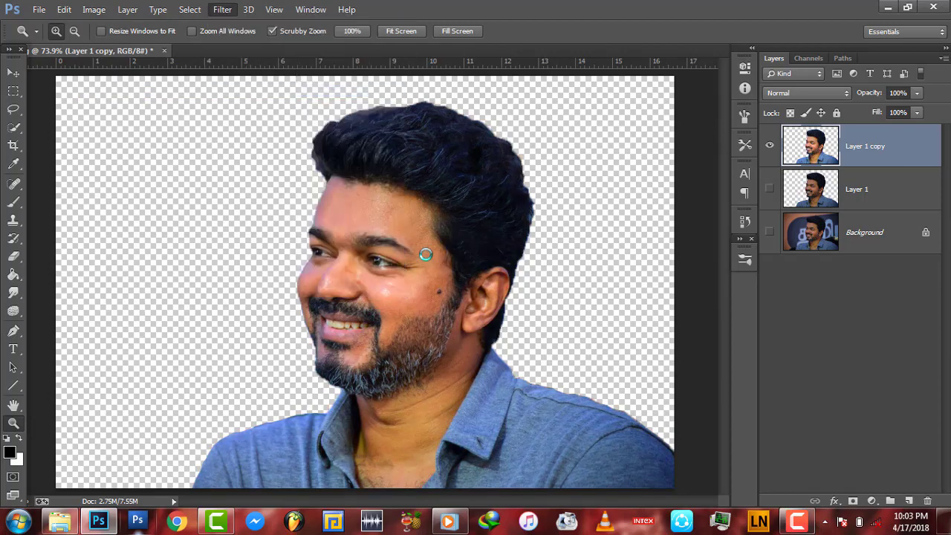
Apply Camera Raw: Contrast +10, Highlights -100, Shadows +100, Whites +33, Blacks -18
key("ctrl+shift+a")
mouse_move(766, 308)
left_mouse_down()
mouse_move(775, 307)
mouse_move(683, 329)
left_mouse_up()
left_click_drag(766, 350, 864, 351)
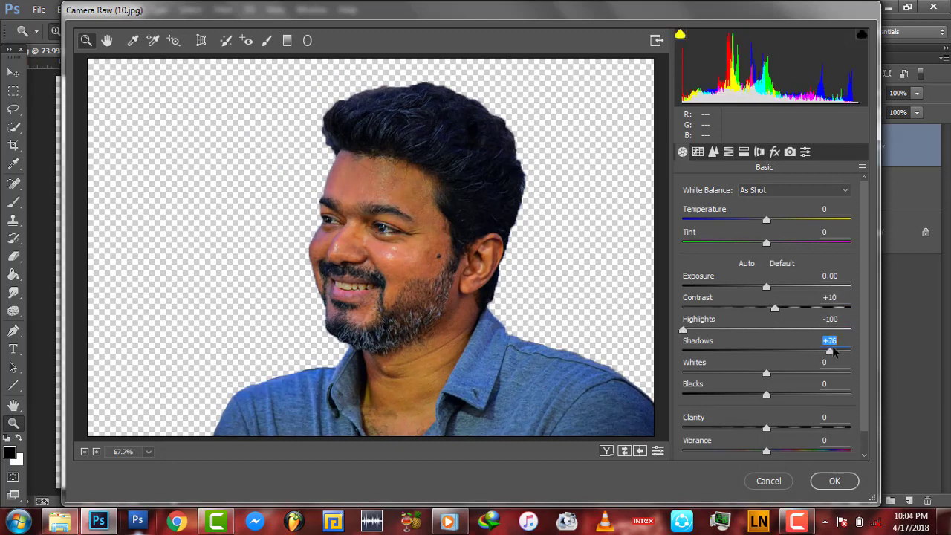
mouse_move(767, 373)
left_mouse_down()
mouse_move(794, 373)
mouse_move(754, 399)
mouse_move(773, 453)
left_mouse_up()
left_click(697, 152)
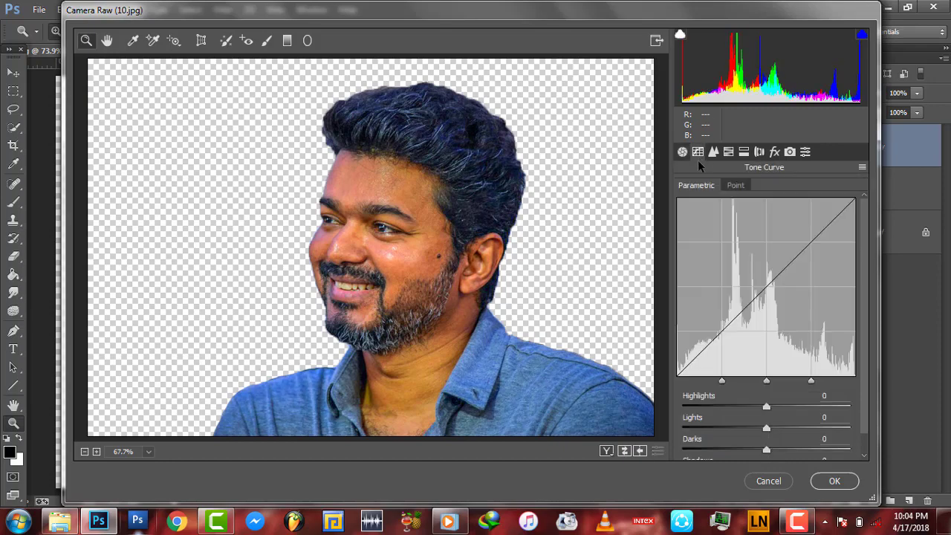
left_click(818, 484)
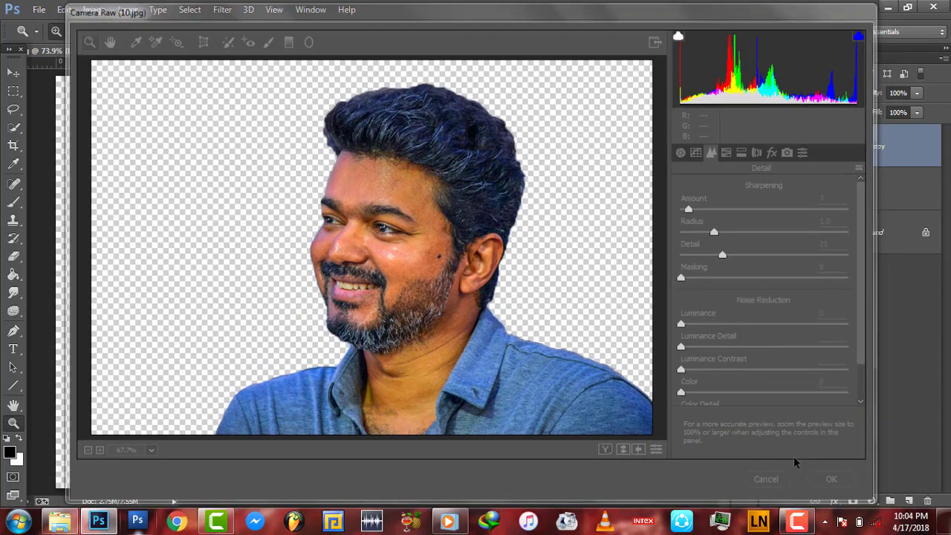
Zoom in on the forehead and eyebrow to inspect the adjusted detail
left_click(408, 199)
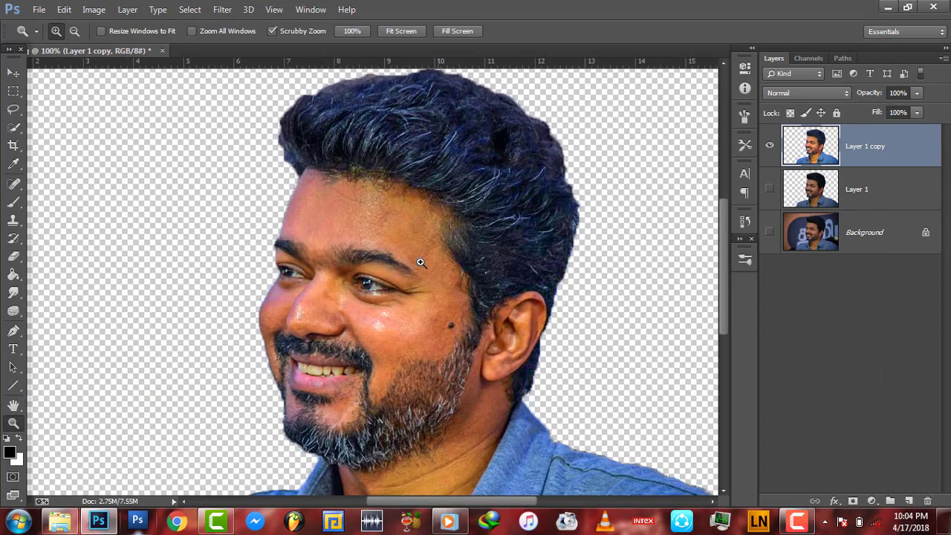
left_click(355, 241)
right_click(477, 324)
Add a new empty layer above the portrait and set its blend mode to Color
left_click(505, 332)
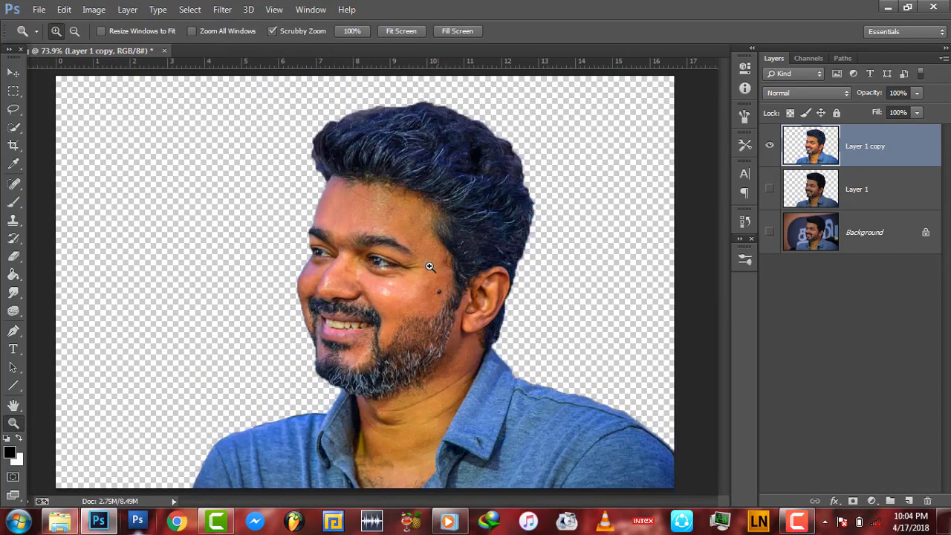
left_click(13, 72)
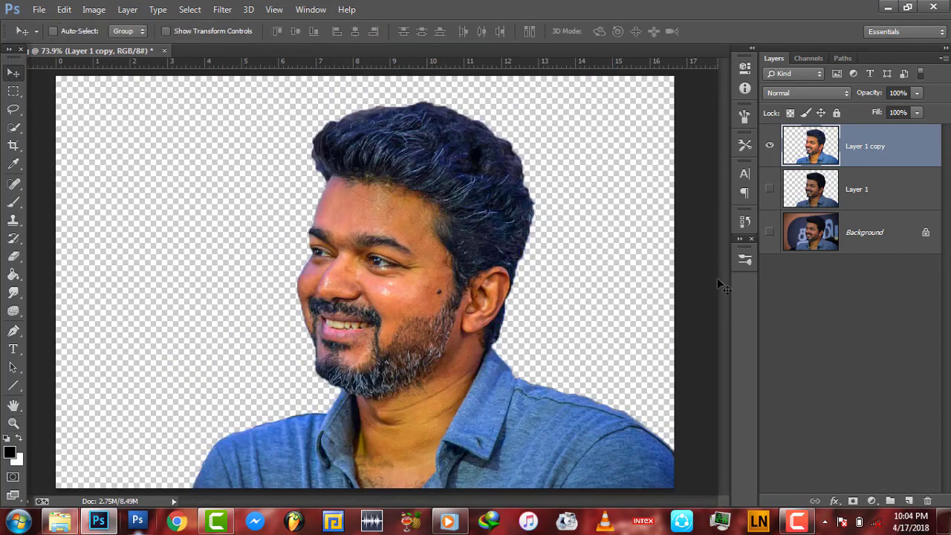
left_click(909, 501)
left_click(14, 203)
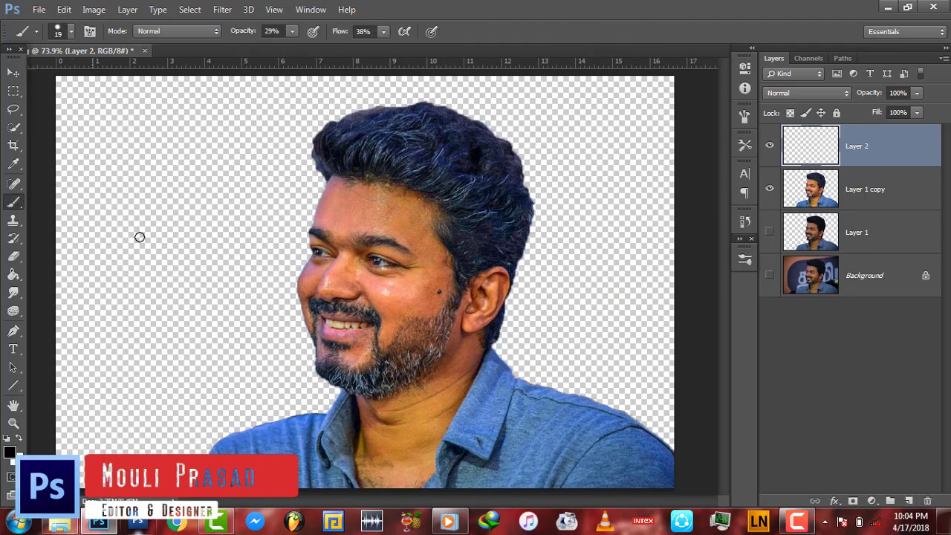
right_click(346, 247)
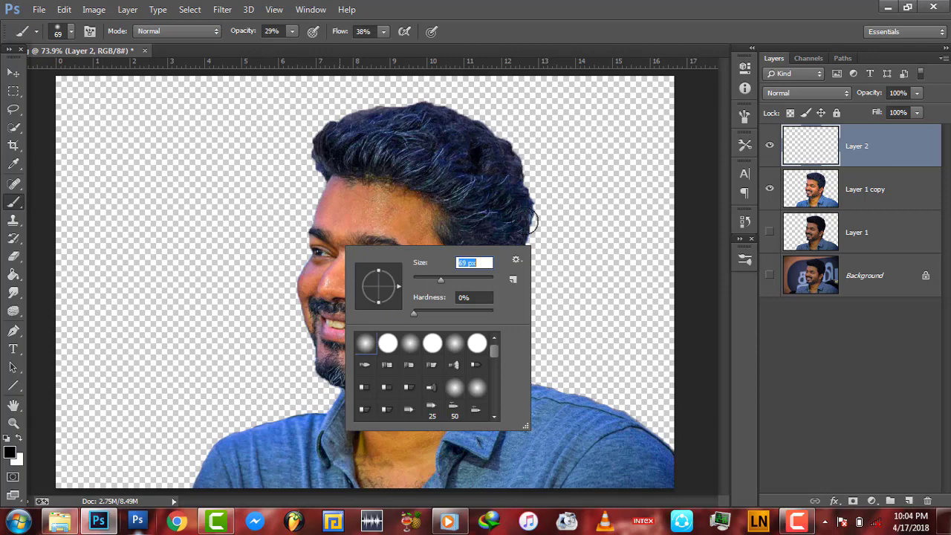
left_click(806, 93)
left_click(780, 451)
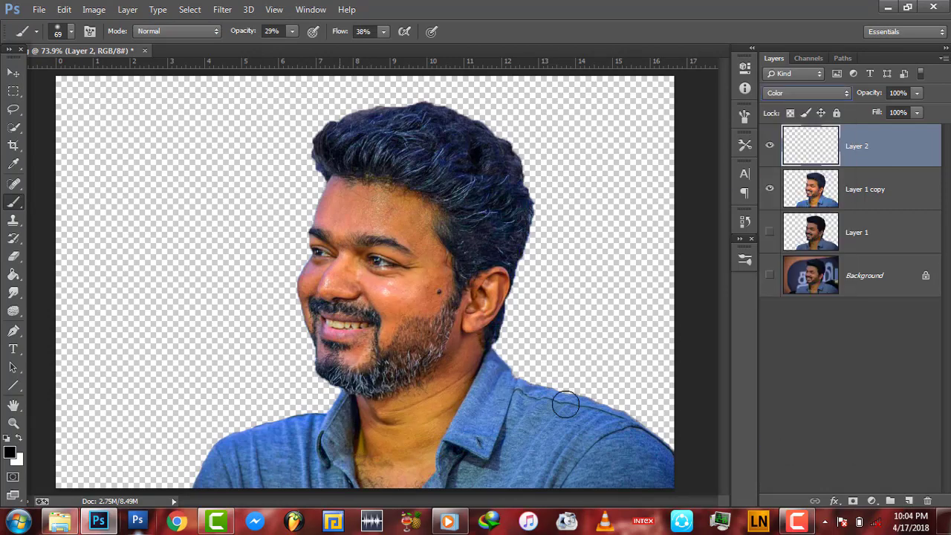
Paint a soft magenta blush on the cheek with the brush at 14% opacity
left_click(10, 451)
left_click(749, 224)
left_click(717, 204)
left_click(873, 187)
mouse_move(414, 206)
left_mouse_down()
mouse_move(399, 293)
mouse_move(403, 208)
mouse_move(435, 282)
left_mouse_up()
key("ctrl+z")
left_click_drag(246, 31, 236, 31)
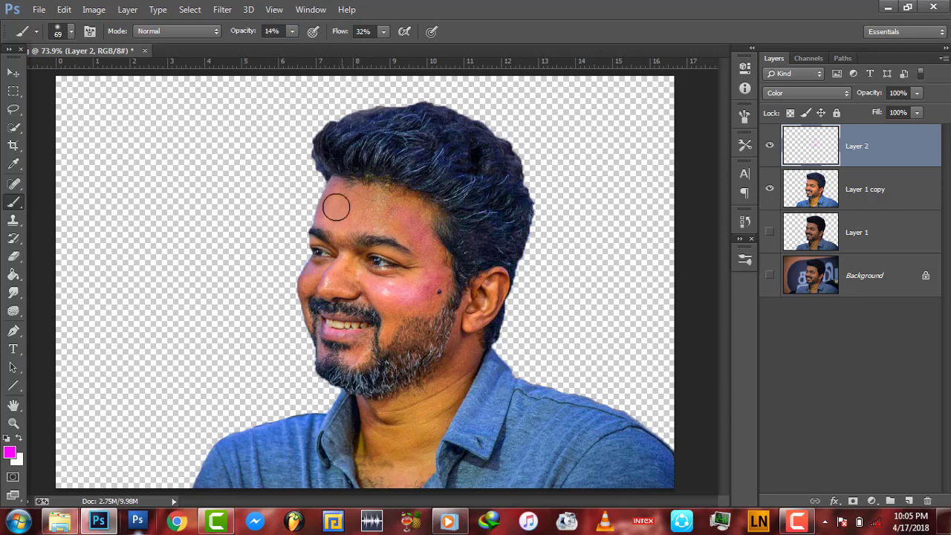
mouse_move(365, 204)
left_mouse_down()
mouse_move(435, 277)
mouse_move(431, 291)
mouse_move(346, 264)
mouse_move(399, 295)
left_mouse_up()
Erase excess tint, then brush faint red over the forehead
left_click(13, 256)
right_click(359, 232)
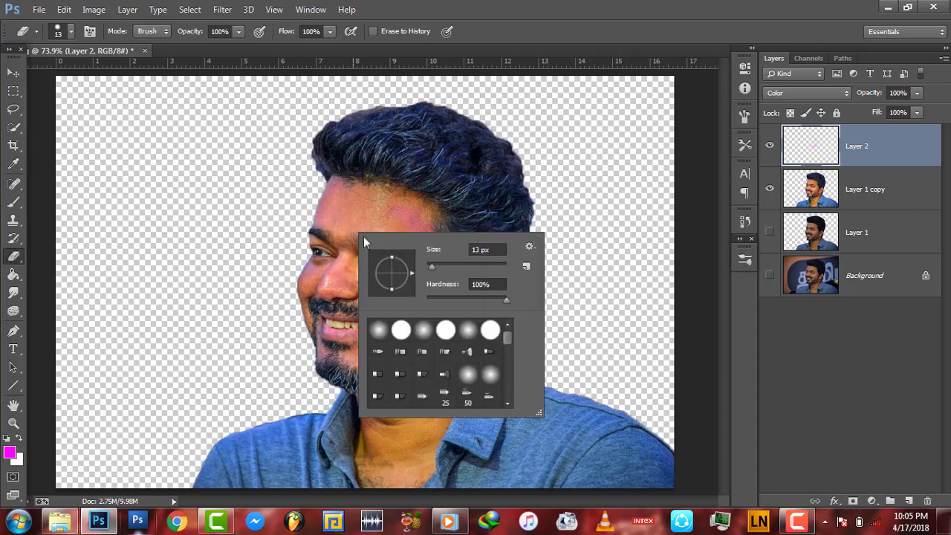
left_click(383, 201)
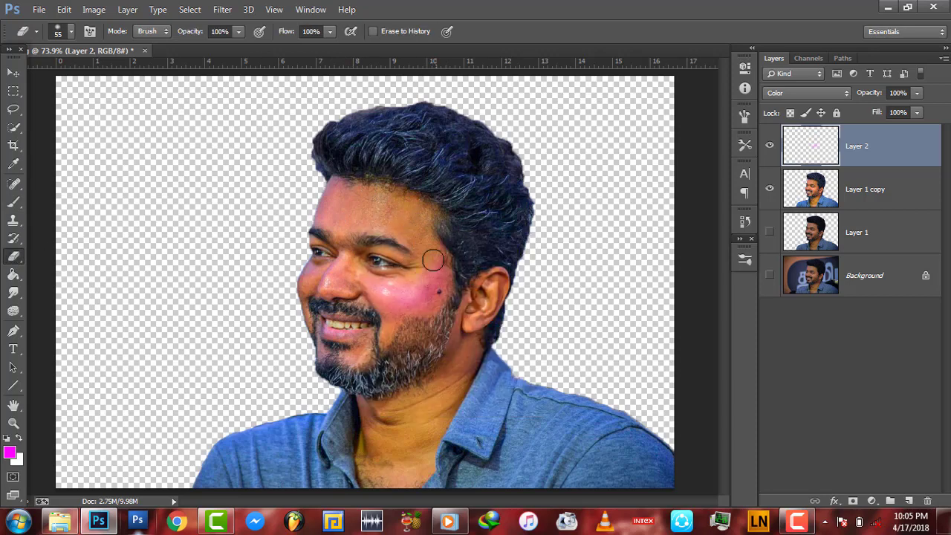
left_click(12, 202)
left_click(9, 451)
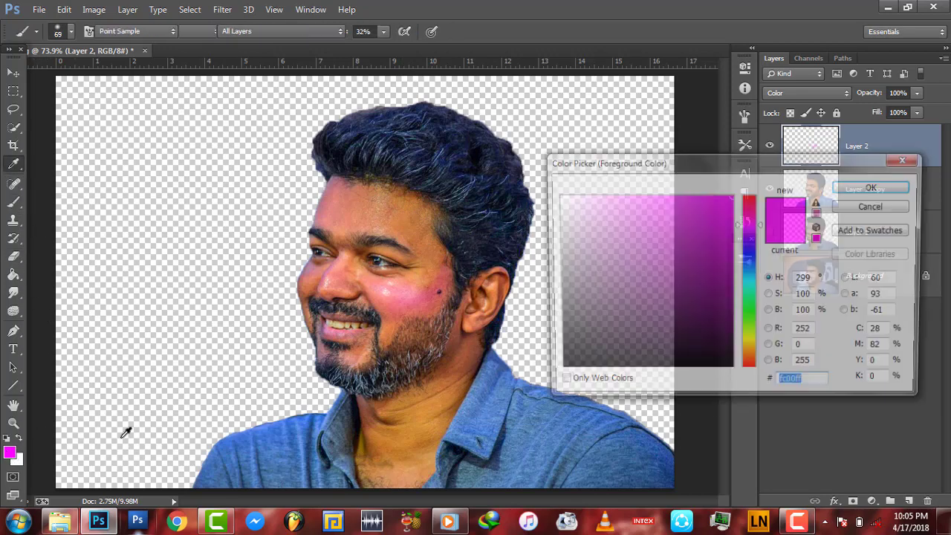
left_click_drag(742, 349, 746, 196)
left_click(875, 186)
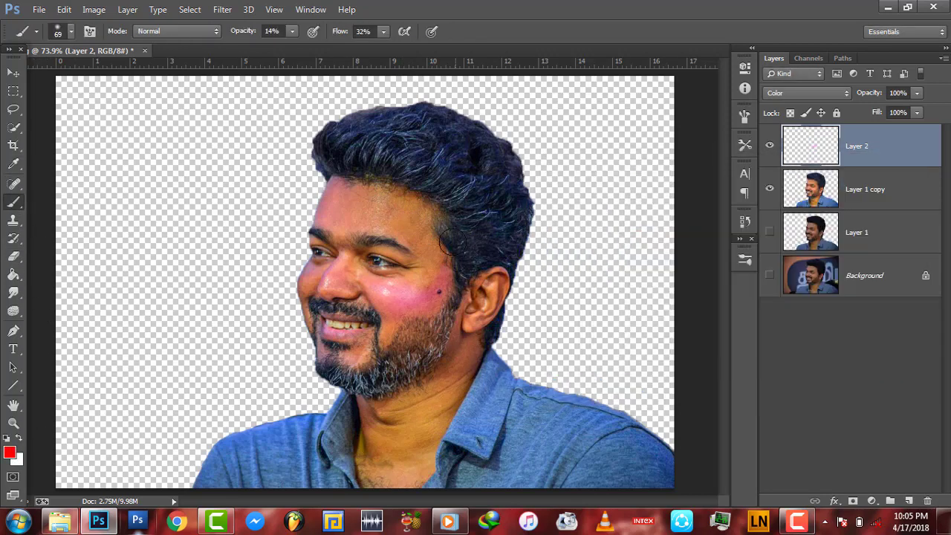
mouse_move(408, 213)
left_mouse_down()
mouse_move(390, 206)
mouse_move(395, 219)
mouse_move(366, 227)
left_mouse_up()
Zoom in on the hair and forehead and set the paint colour to cyan
left_click(13, 422)
left_click_drag(434, 141, 491, 217)
scroll(727, 221, "up", 1)
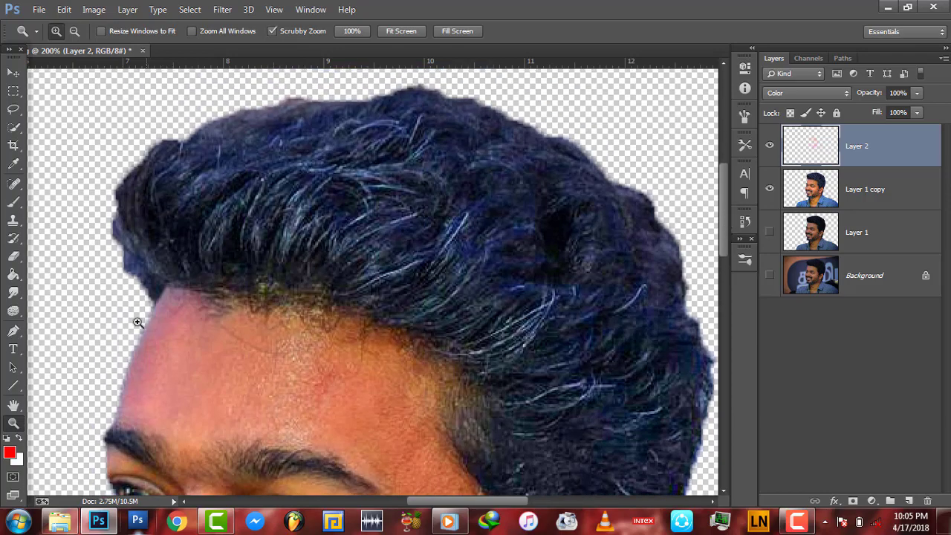
left_click(13, 236)
key("i")
left_click(9, 452)
left_click_drag(755, 297, 751, 281)
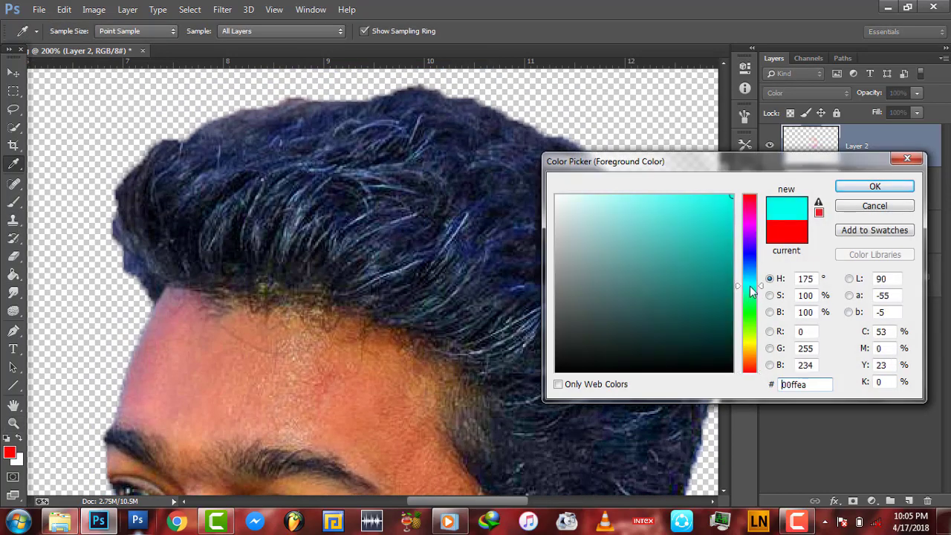
left_click(847, 186)
Brush cyan over the left side of the hair at 37% opacity
key("b")
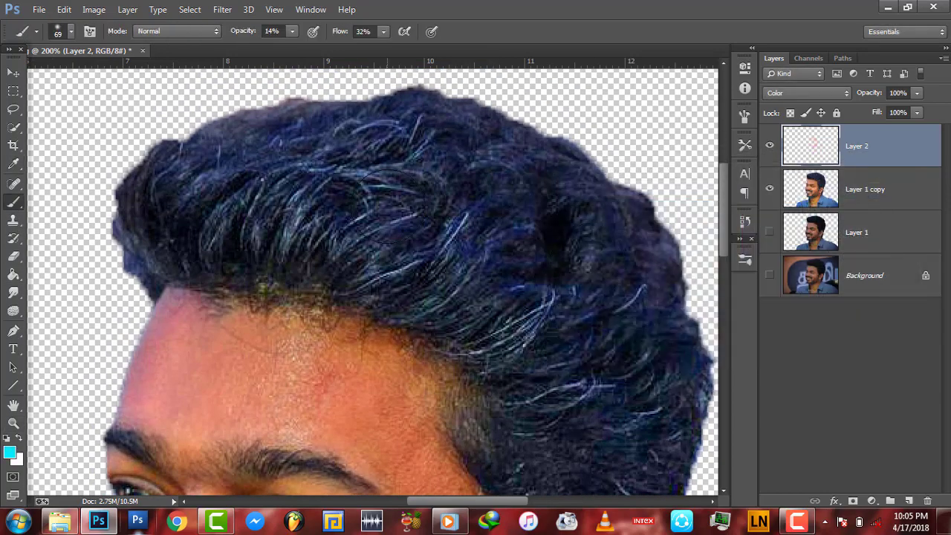
right_click(416, 217)
left_click(278, 200)
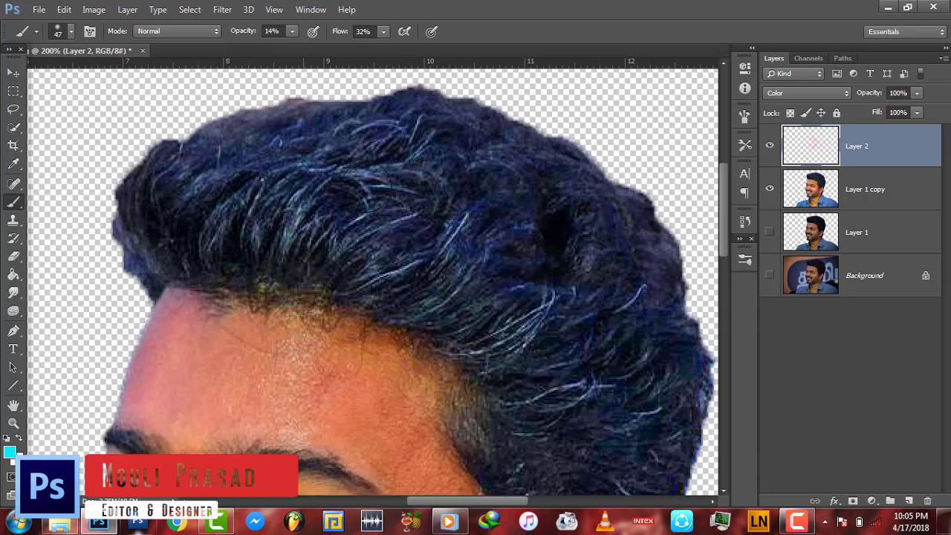
left_click_drag(243, 30, 257, 30)
left_click_drag(200, 183, 416, 163)
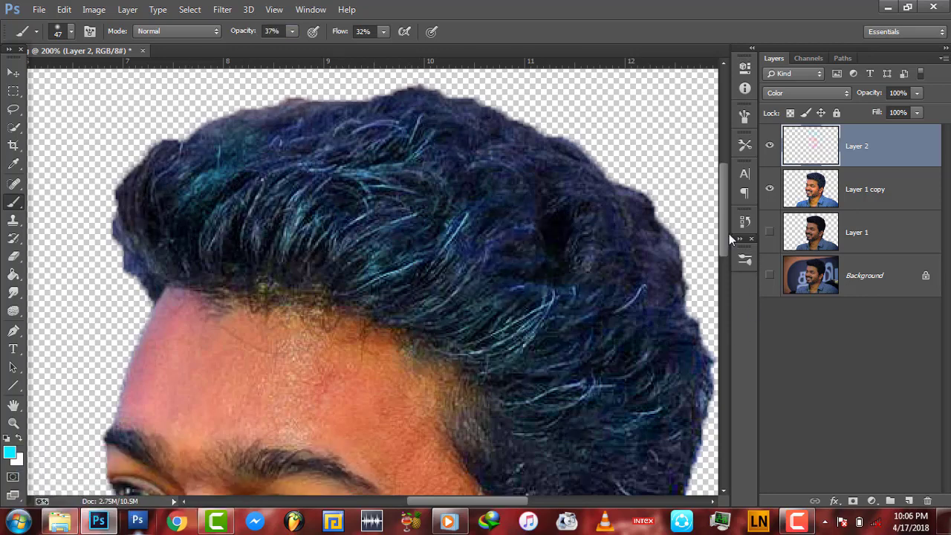
scroll(722, 265, "down", 3)
scroll(722, 265, "up", 3)
scroll(722, 266, "up", 1)
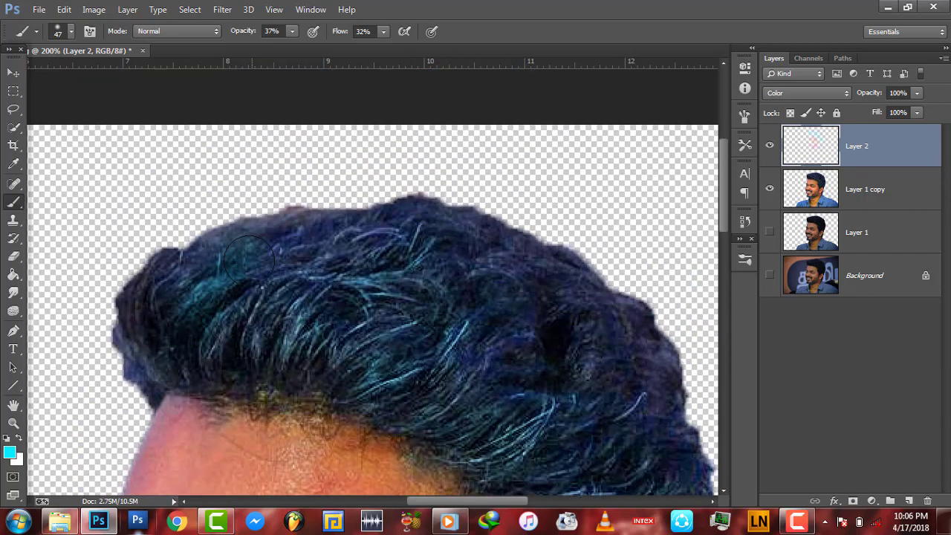
Choose green as the paint colour, zoom out, and hide Layer 2 to compare
left_click(9, 451)
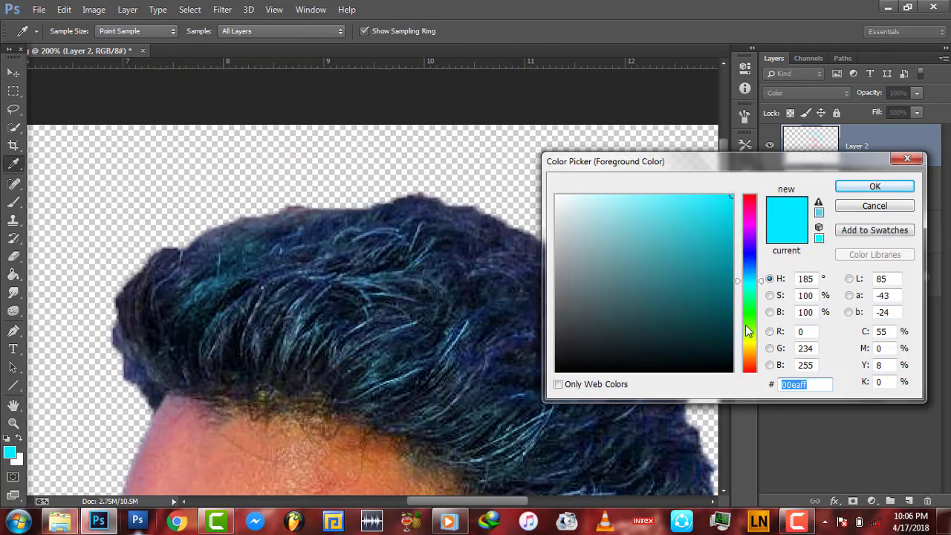
left_click_drag(745, 324, 751, 313)
key("Return")
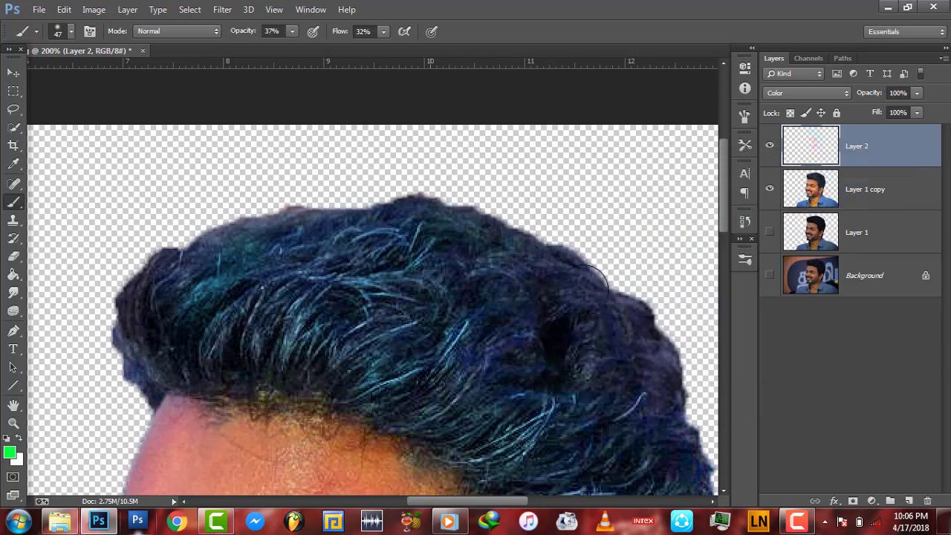
key("z")
scroll(333, 312, "down", 5)
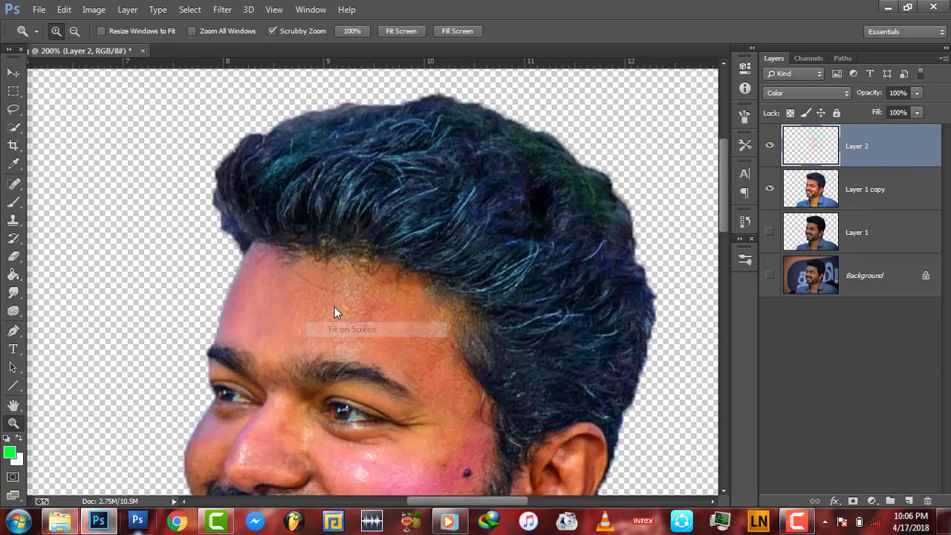
left_click(769, 149)
Show Layer 2, lower its opacity to 79%, and merge it down into Layer 1 copy
left_click(770, 149)
left_click(770, 150)
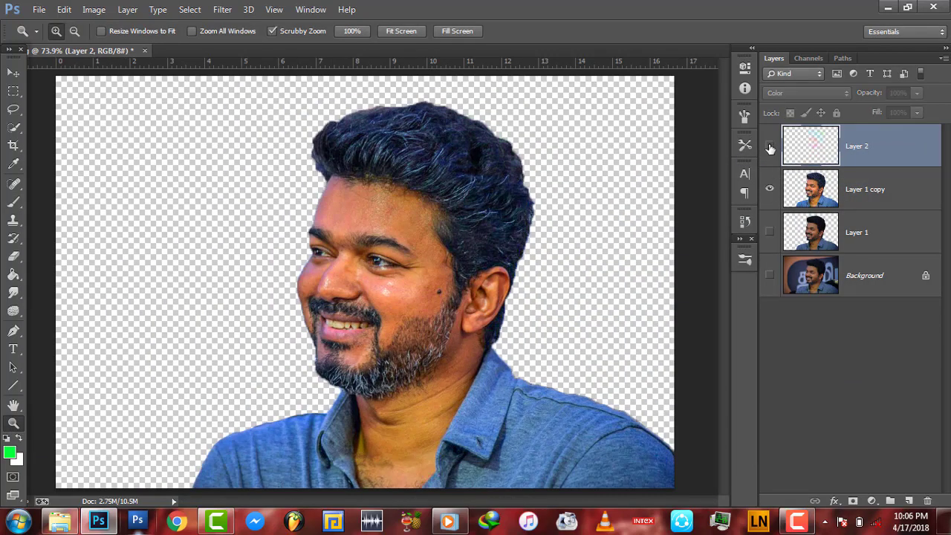
right_click(869, 161)
left_click(885, 344)
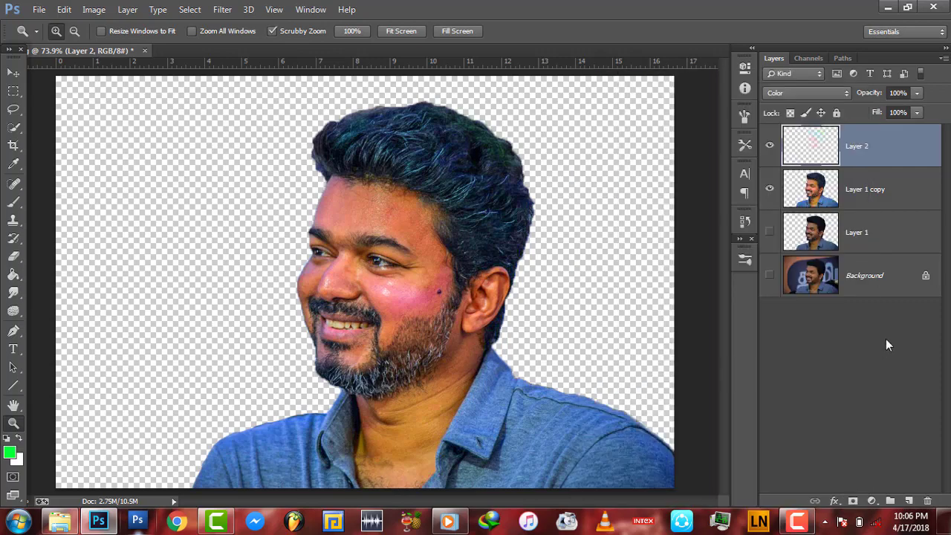
left_click_drag(868, 93, 862, 106)
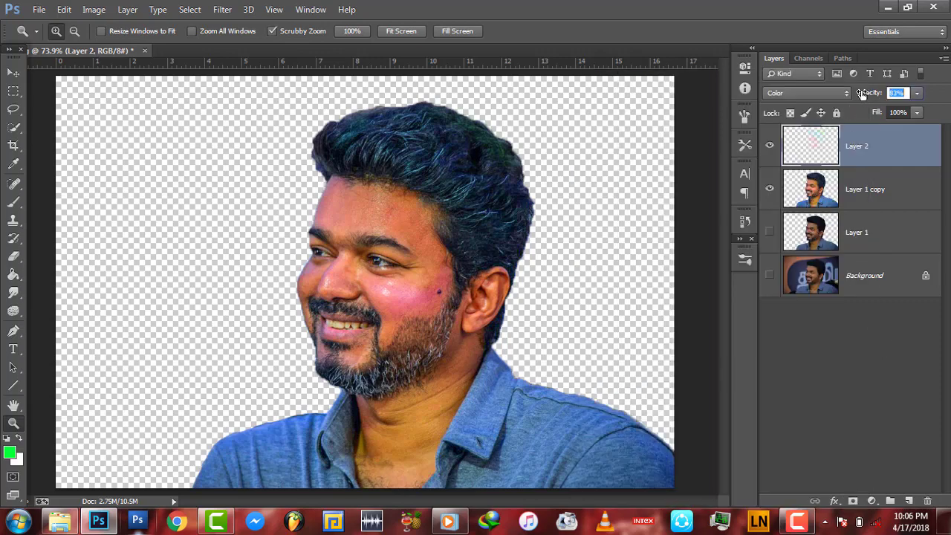
right_click(867, 153)
left_click(664, 397)
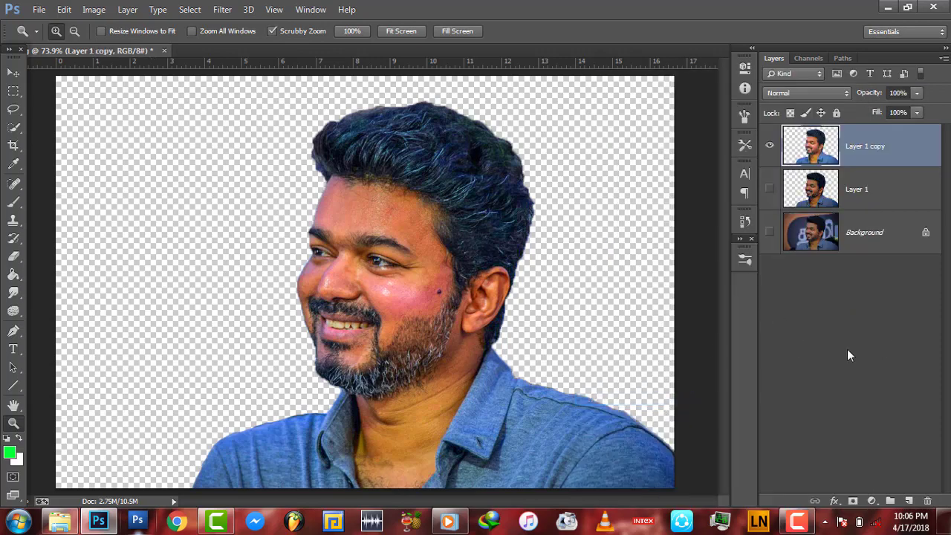
Add a new empty layer, reset colours, and set Smudge to 20 px at 82% strength
left_click(908, 501)
left_click(7, 439)
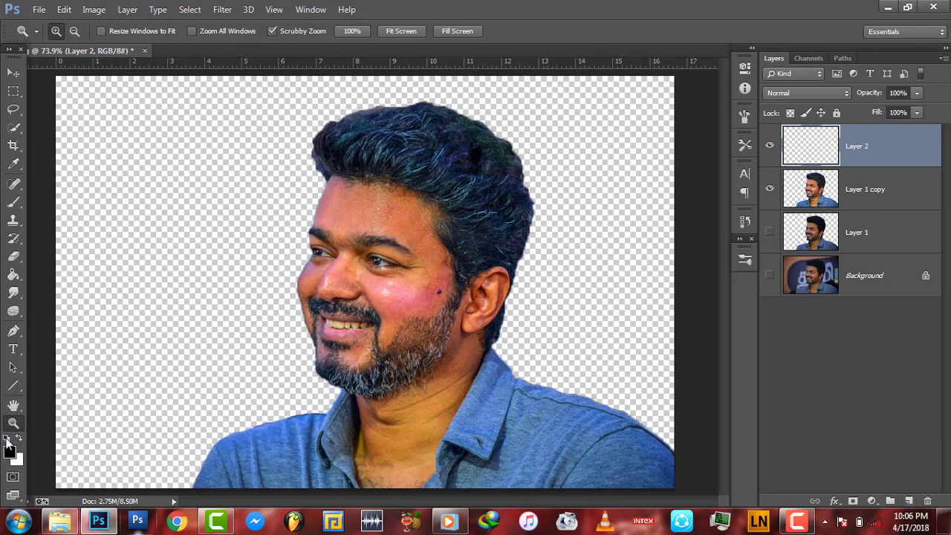
left_click(14, 293)
left_click(46, 318)
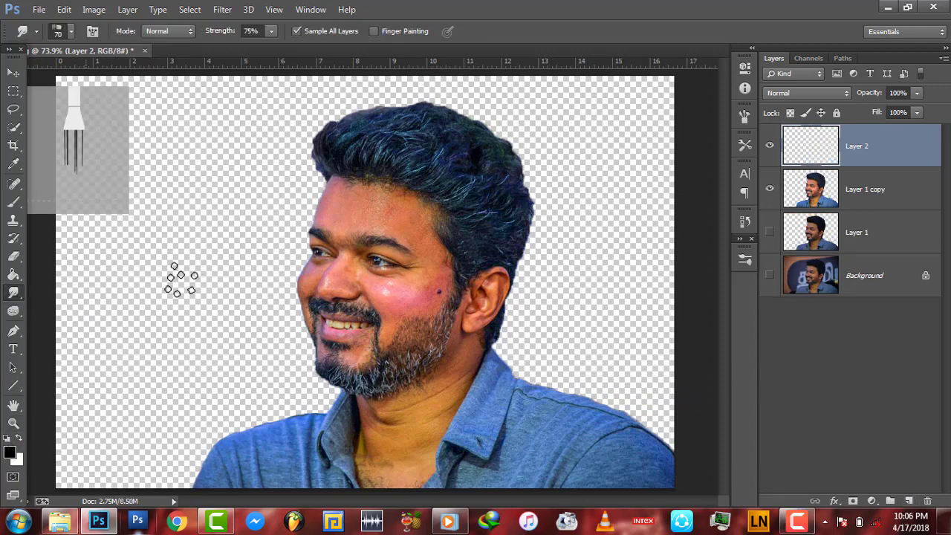
key("bracketleft")
key("bracketleft")
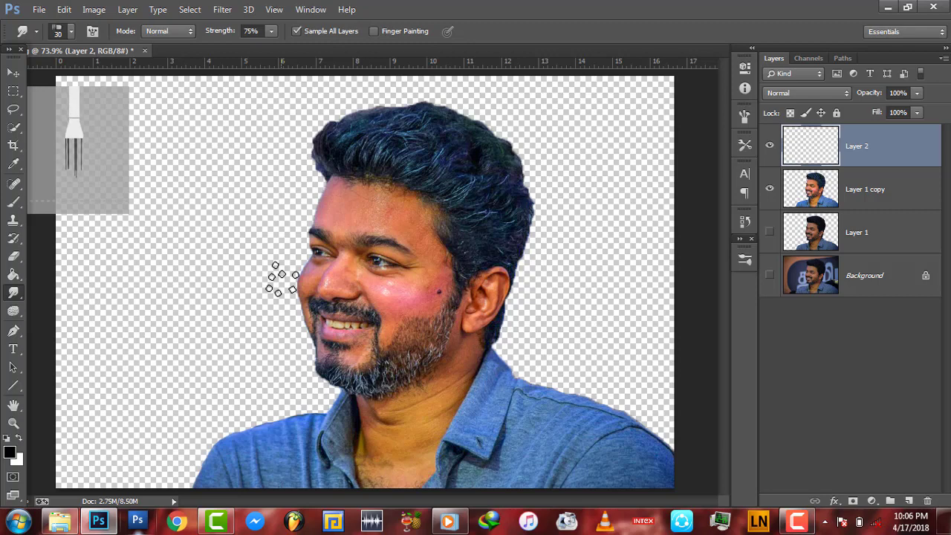
key("bracketleft")
key("bracketleft")
left_click_drag(212, 31, 274, 78)
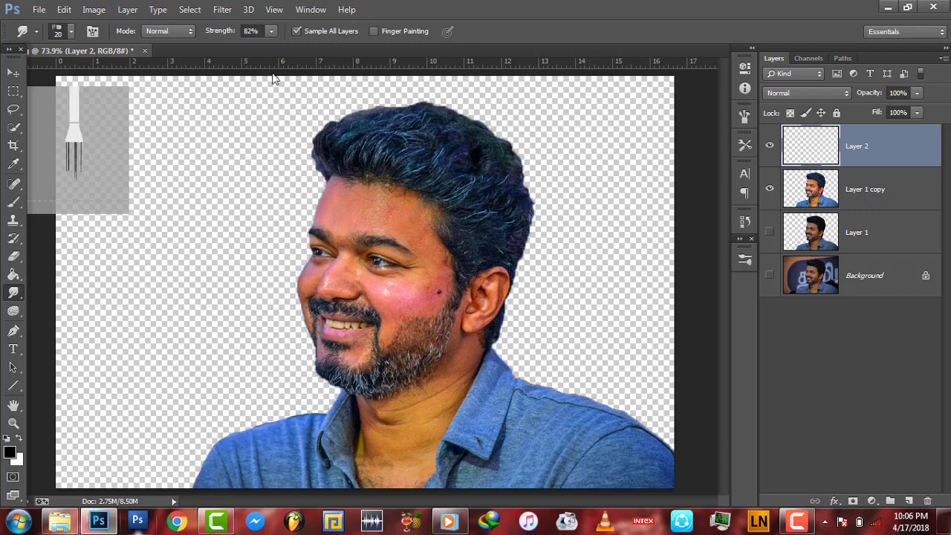
Smudge the upper-left hair edge into strands, then zoom in and back out to 100%
mouse_move(321, 165)
left_mouse_down()
mouse_move(311, 128)
mouse_move(331, 141)
left_mouse_up()
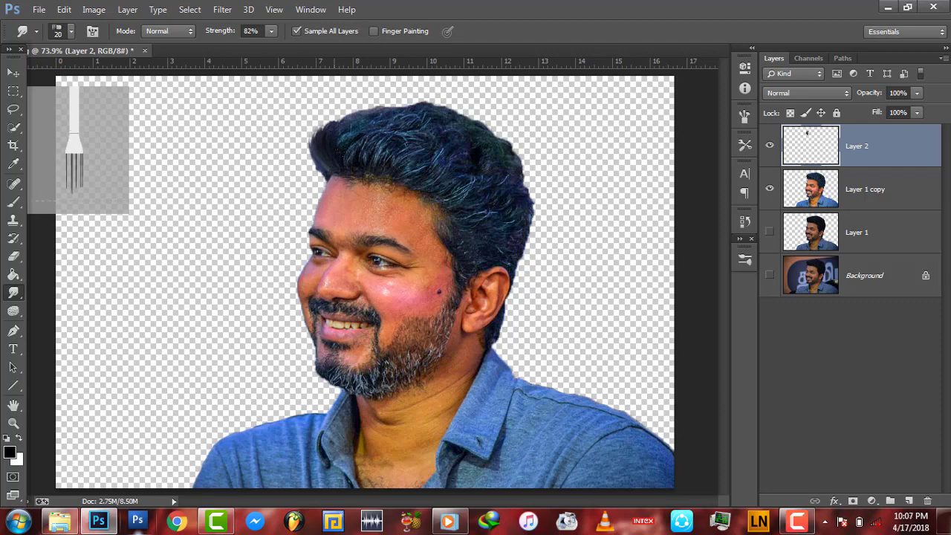
mouse_move(339, 179)
left_mouse_down()
mouse_move(306, 164)
mouse_move(308, 149)
left_mouse_up()
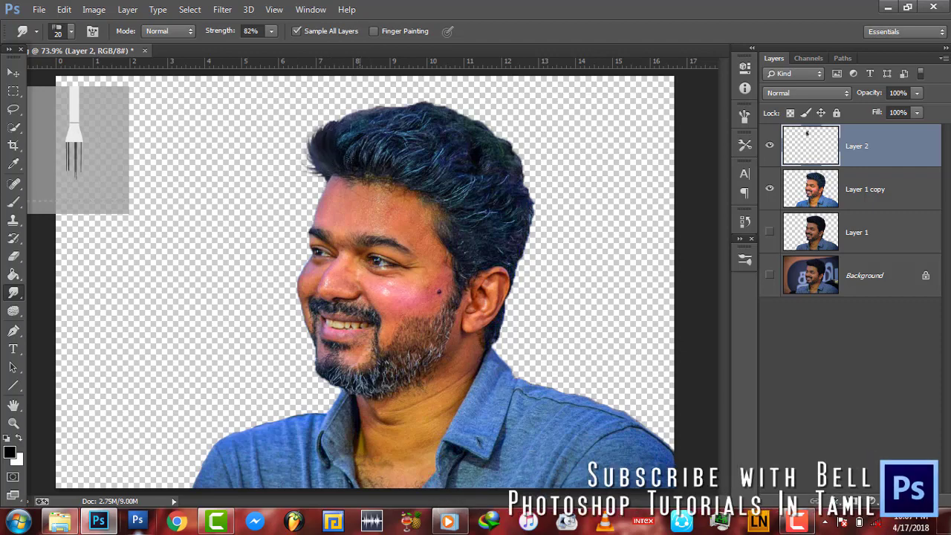
key("z")
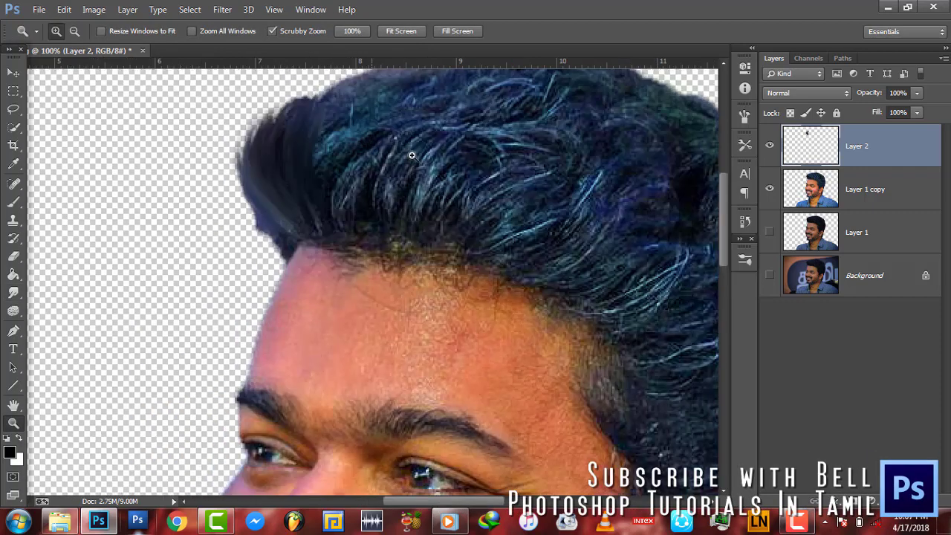
left_click_drag(355, 171, 428, 247)
right_click(429, 256)
left_click(403, 288)
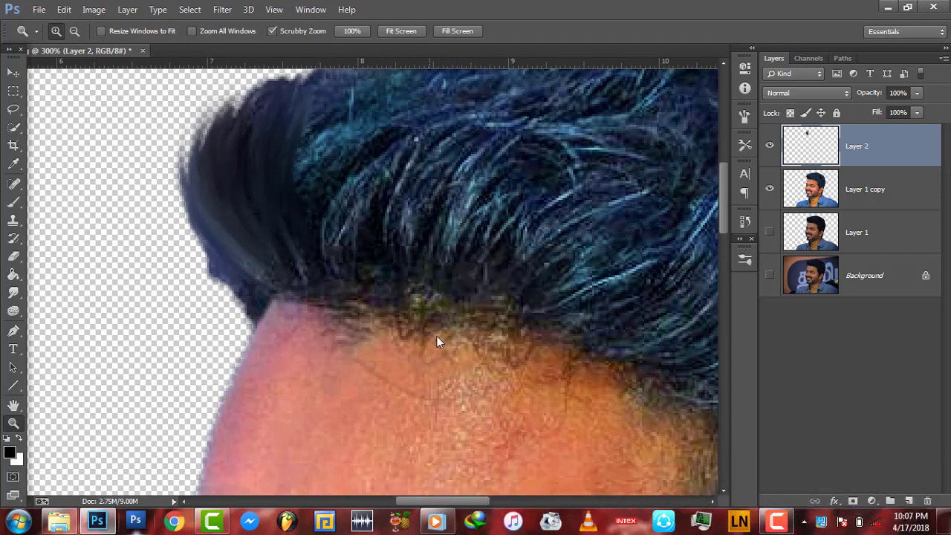
right_click(401, 329)
left_click(445, 419)
right_click(416, 356)
left_click(438, 382)
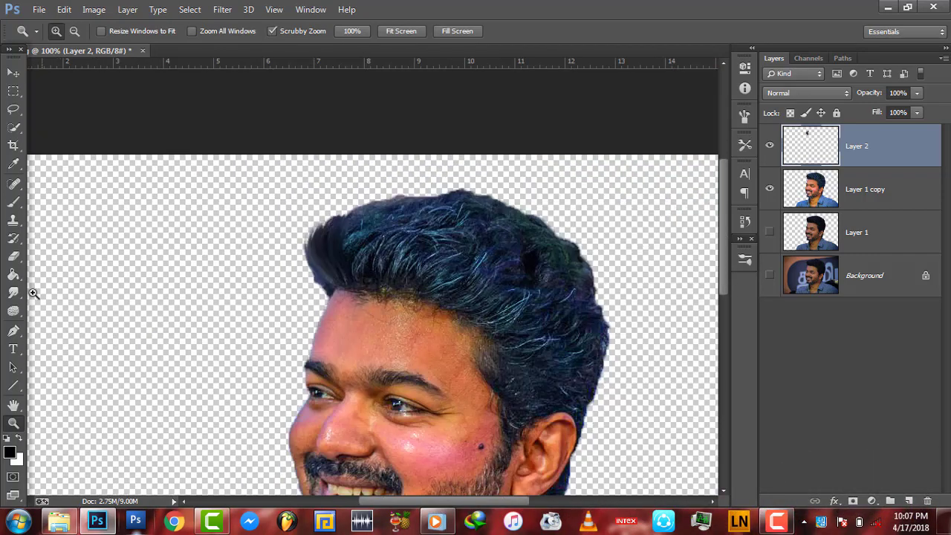
left_click(14, 275)
Smudge strands along the hair's left edge, crown, top edge and right side
key("e")
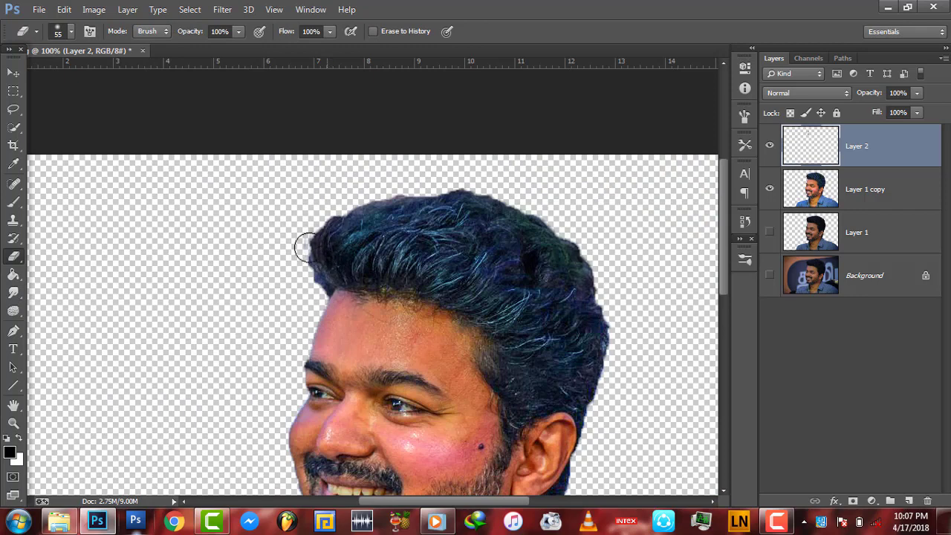
left_click(13, 294)
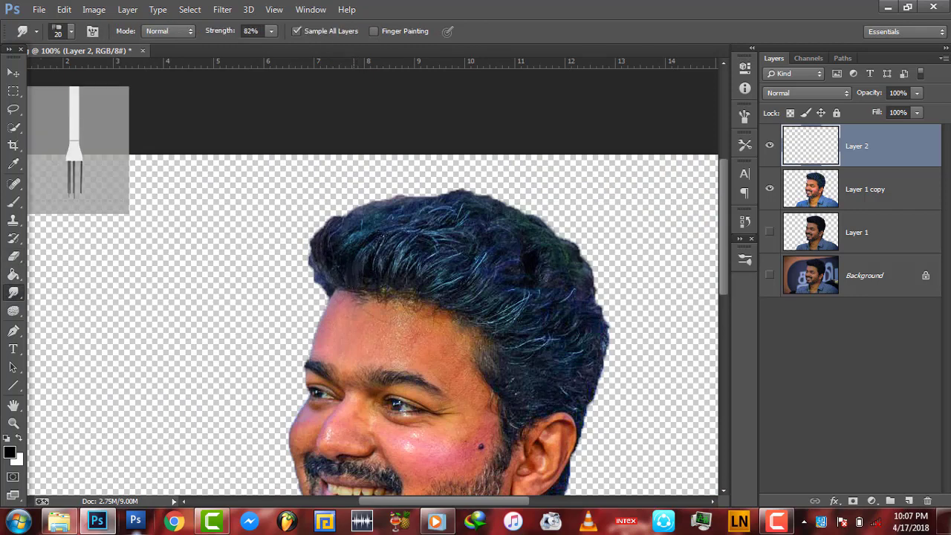
left_click_drag(382, 241, 362, 277)
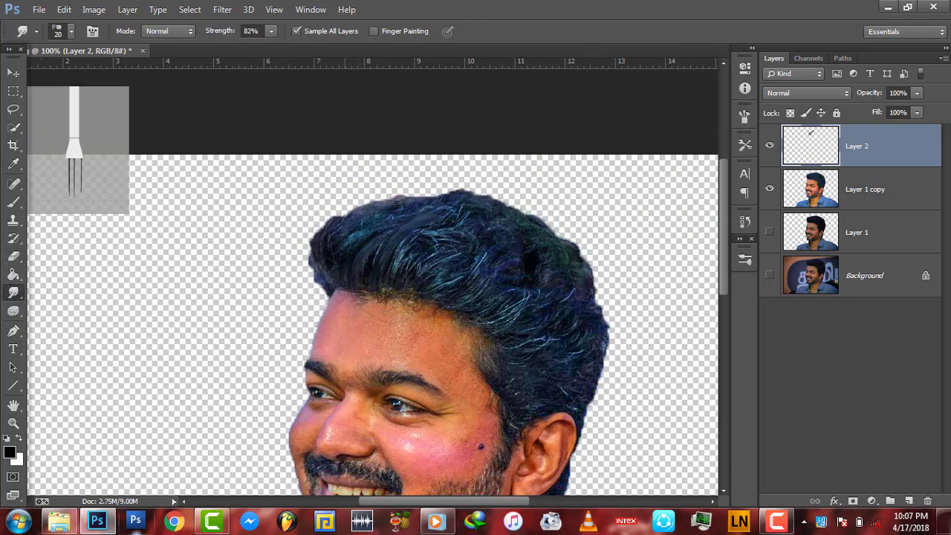
left_click_drag(398, 210, 324, 281)
mouse_move(364, 202)
left_mouse_down()
mouse_move(323, 286)
mouse_move(341, 271)
left_mouse_up()
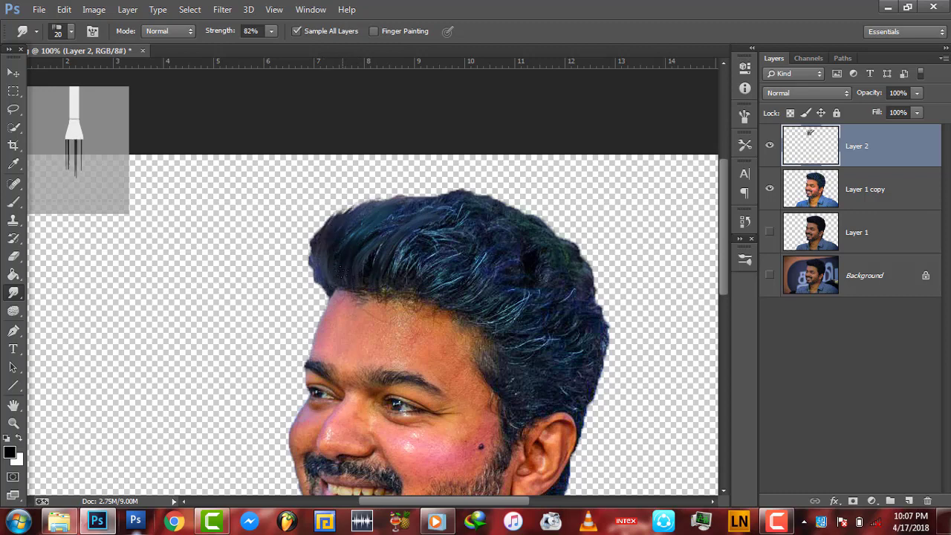
left_click_drag(403, 245, 380, 248)
left_click_drag(368, 203, 383, 234)
mouse_move(380, 294)
left_mouse_down()
mouse_move(407, 250)
mouse_move(450, 218)
left_mouse_up()
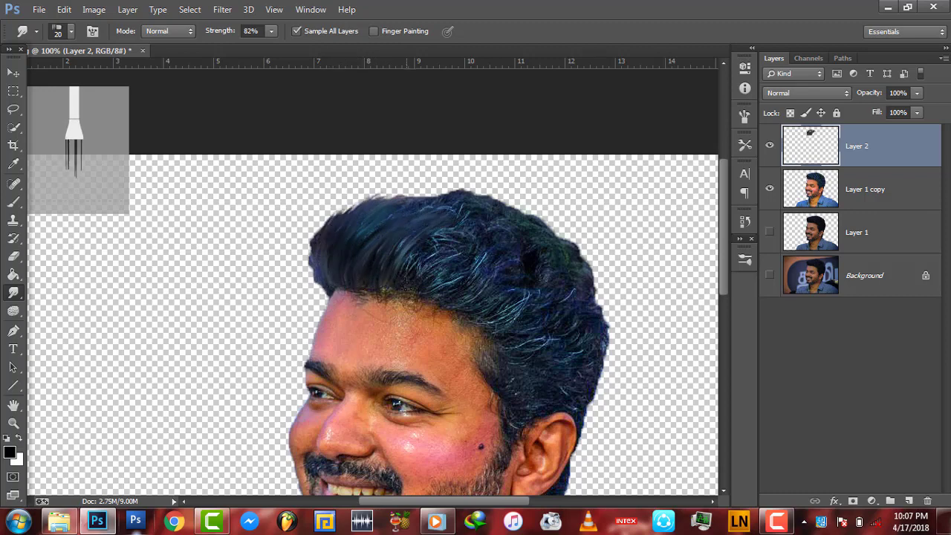
left_click_drag(411, 278, 469, 231)
mouse_move(420, 293)
left_mouse_down()
mouse_move(472, 234)
mouse_move(457, 253)
left_mouse_up()
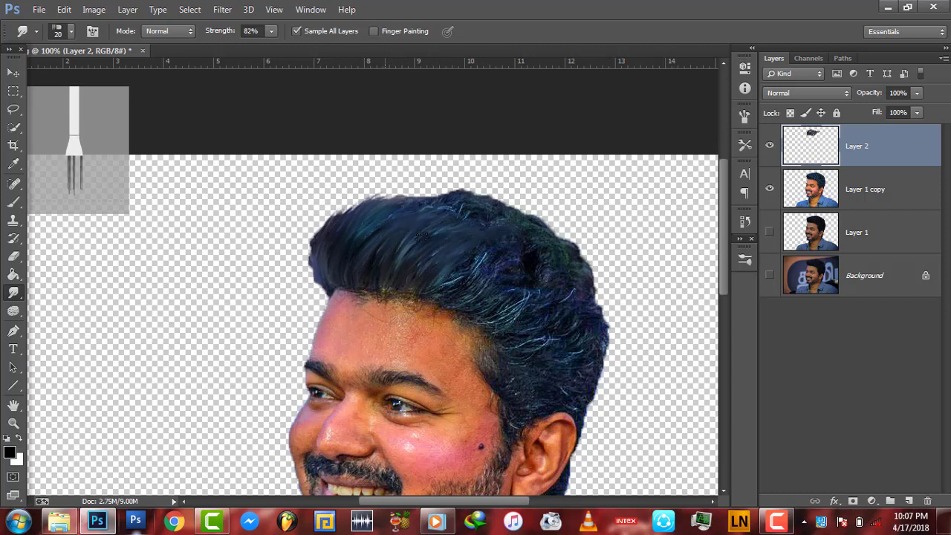
Smooth the hair's top edge and smudge strands over the forehead, right edge and ear
mouse_move(375, 209)
left_mouse_down()
mouse_move(334, 223)
mouse_move(397, 192)
mouse_move(450, 190)
mouse_move(413, 213)
mouse_move(476, 195)
mouse_move(506, 208)
left_mouse_up()
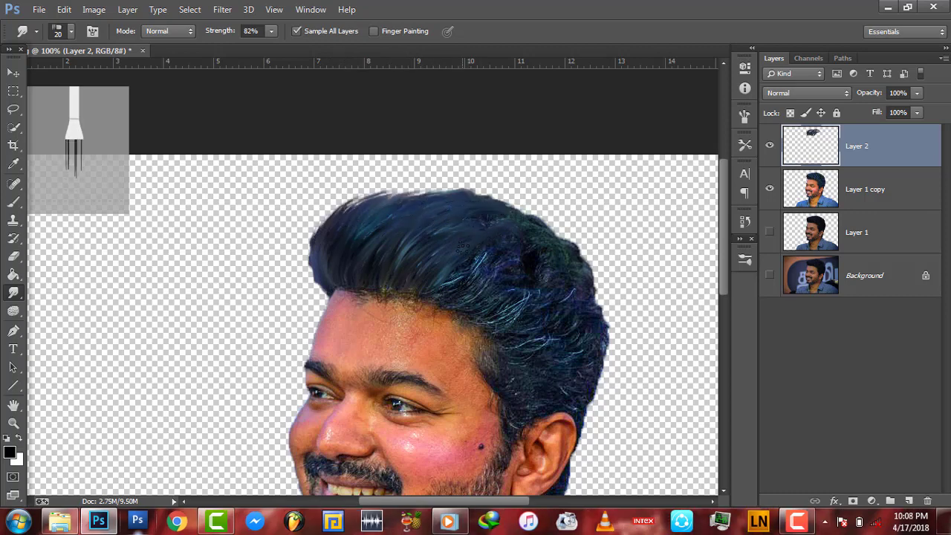
left_click_drag(448, 280, 517, 269)
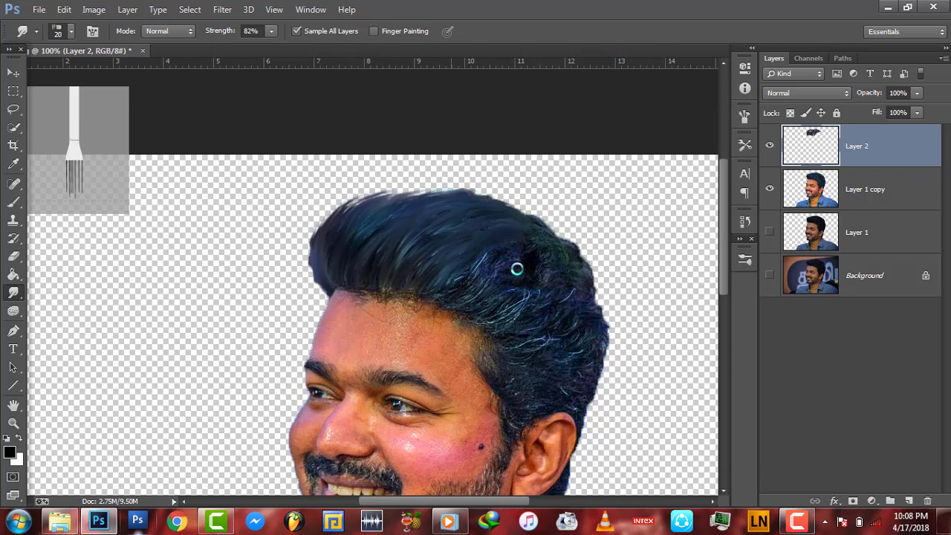
mouse_move(450, 293)
left_mouse_down()
mouse_move(487, 257)
mouse_move(517, 256)
left_mouse_up()
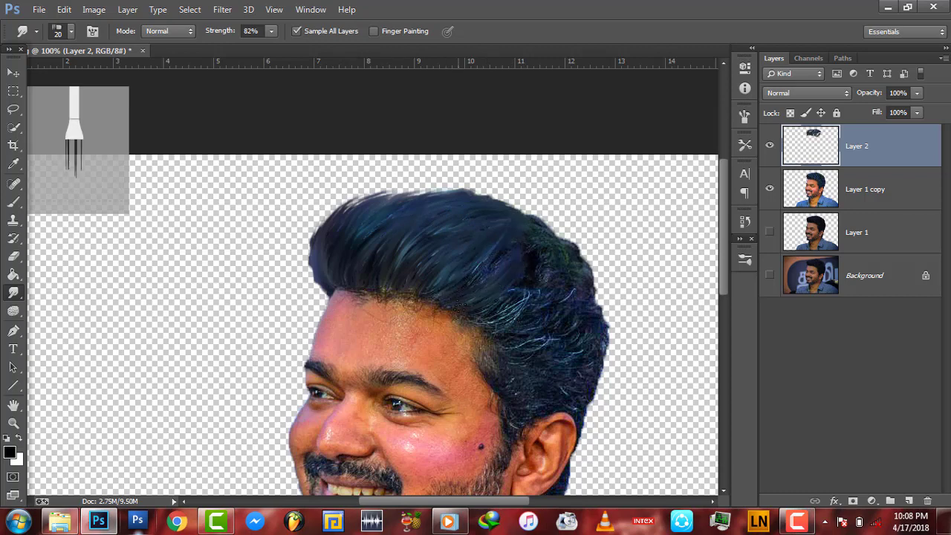
left_click_drag(505, 254, 487, 278)
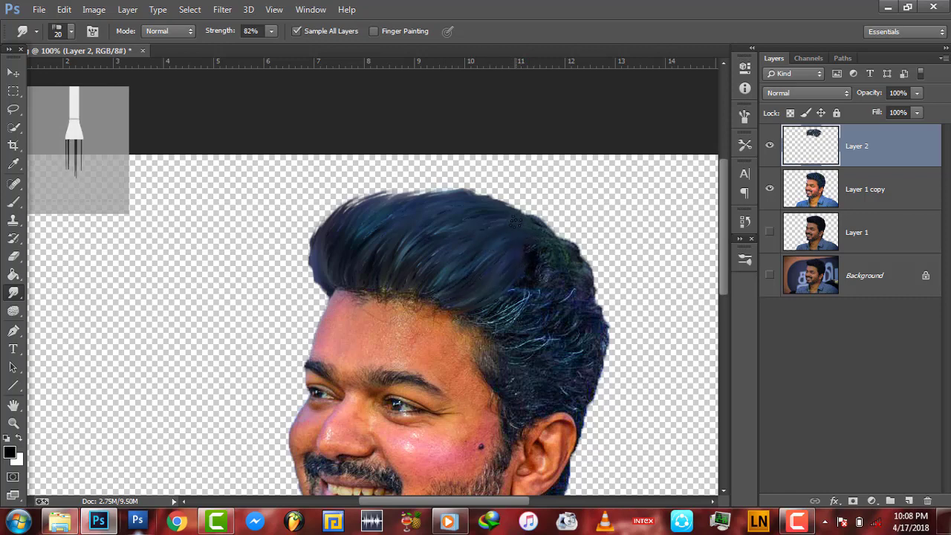
mouse_move(528, 294)
left_mouse_down()
mouse_move(513, 308)
mouse_move(546, 324)
left_mouse_up()
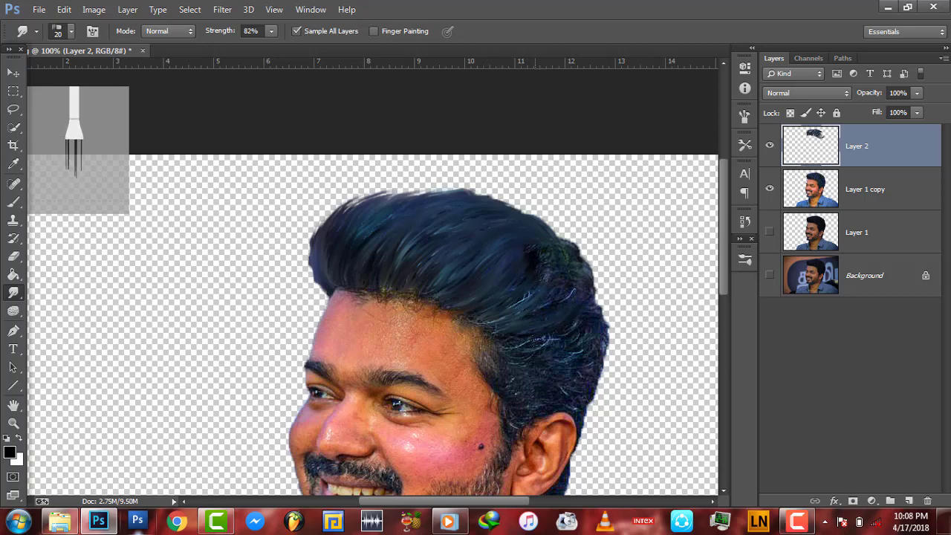
left_click_drag(597, 305, 574, 321)
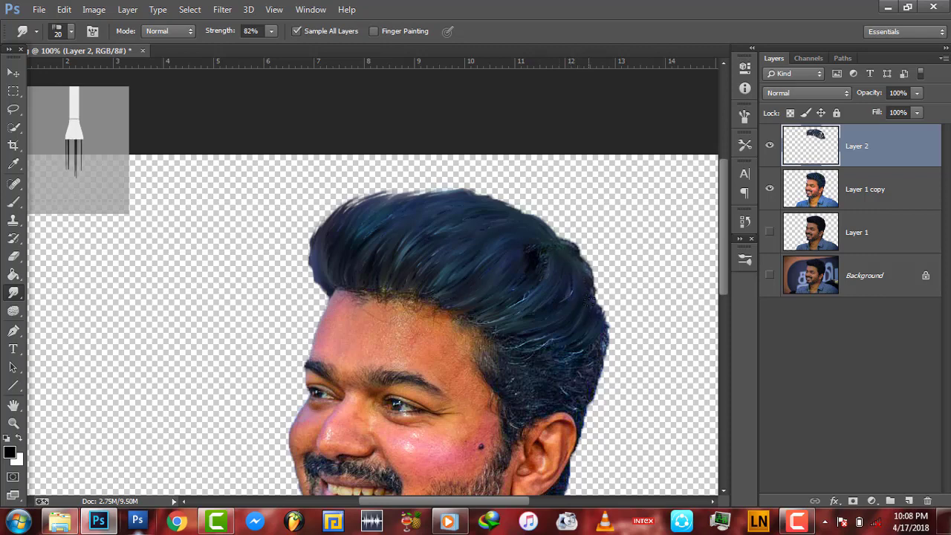
left_click_drag(589, 300, 565, 277)
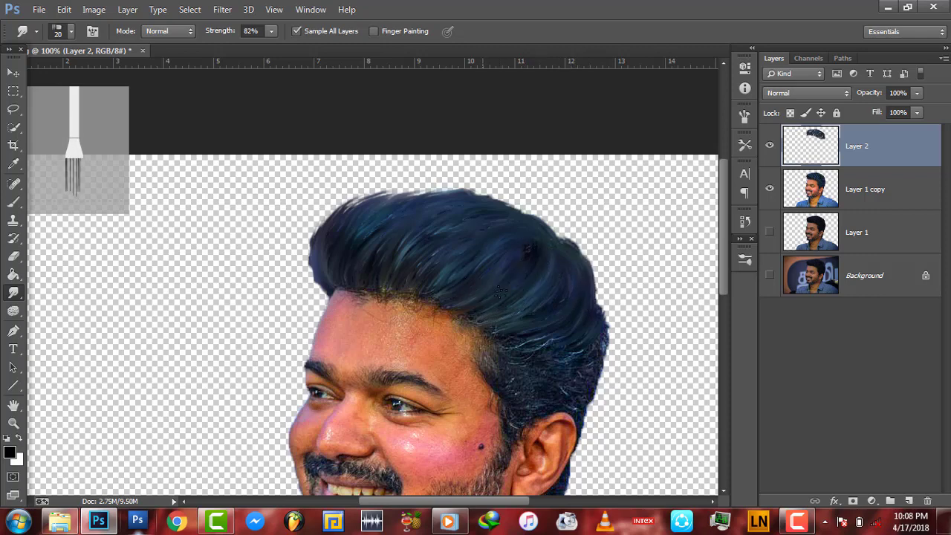
left_click_drag(449, 266, 428, 290)
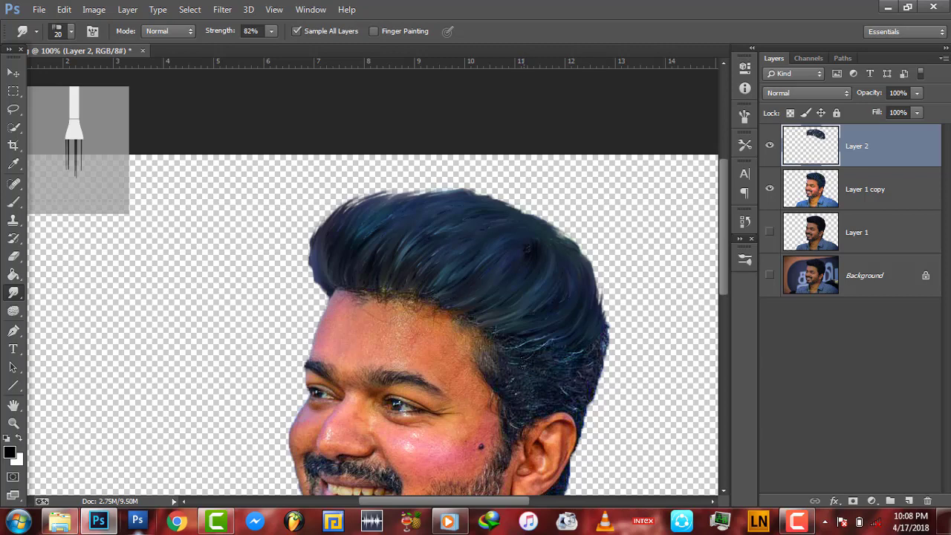
left_click_drag(517, 394, 538, 369)
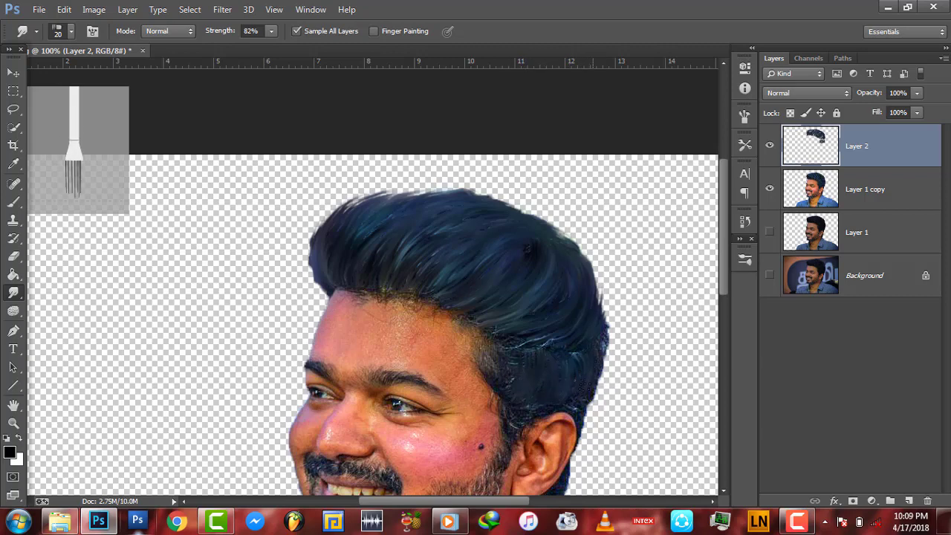
left_click_drag(594, 385, 599, 364)
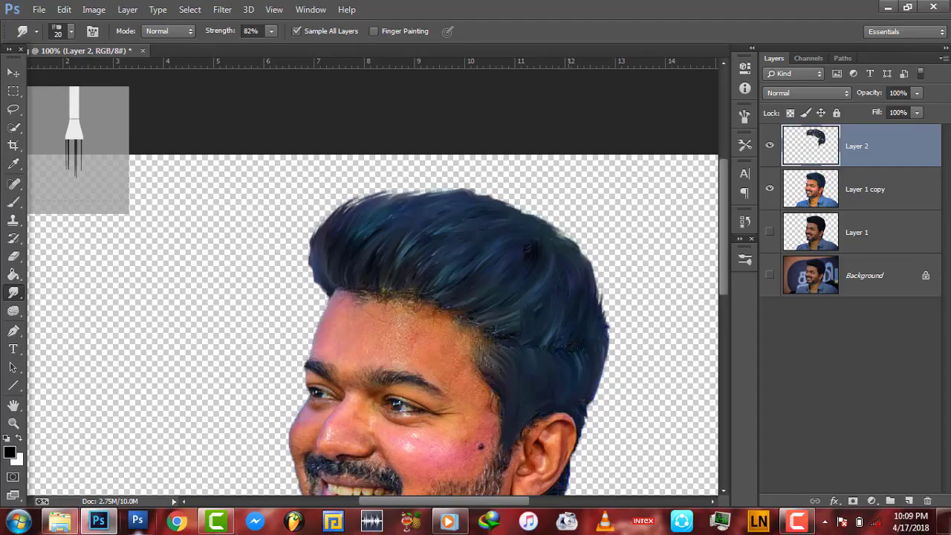
Pull wispy strands out along the hair's left edge and fit the canvas on screen
mouse_move(332, 285)
left_mouse_down()
mouse_move(307, 234)
mouse_move(309, 207)
left_mouse_up()
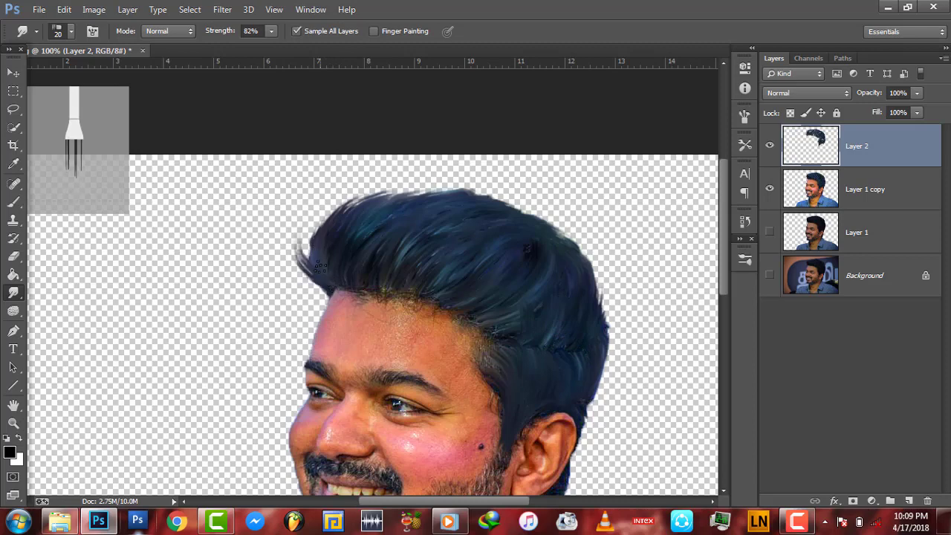
left_click_drag(321, 265, 330, 195)
mouse_move(332, 253)
left_mouse_down()
mouse_move(339, 279)
mouse_move(301, 223)
mouse_move(310, 286)
left_mouse_up()
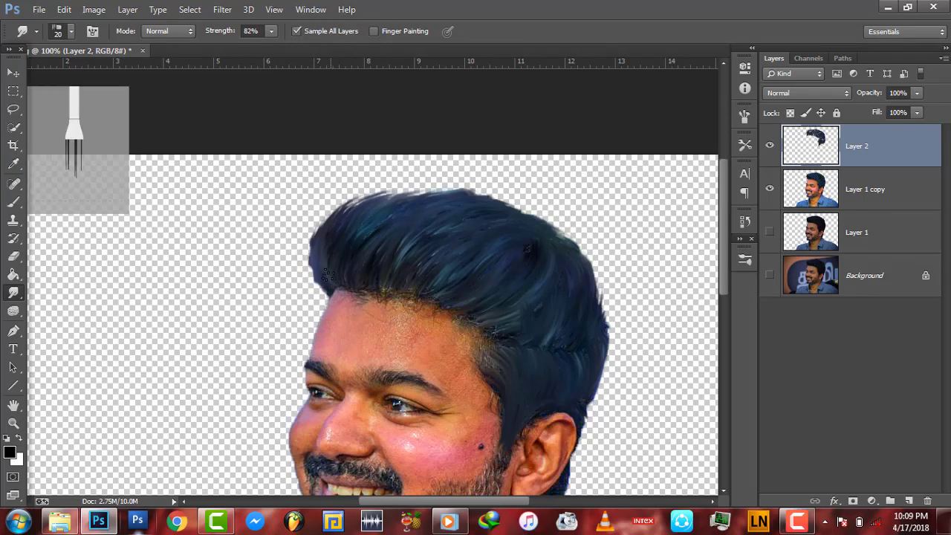
key("z")
right_click(429, 265)
left_click(457, 273)
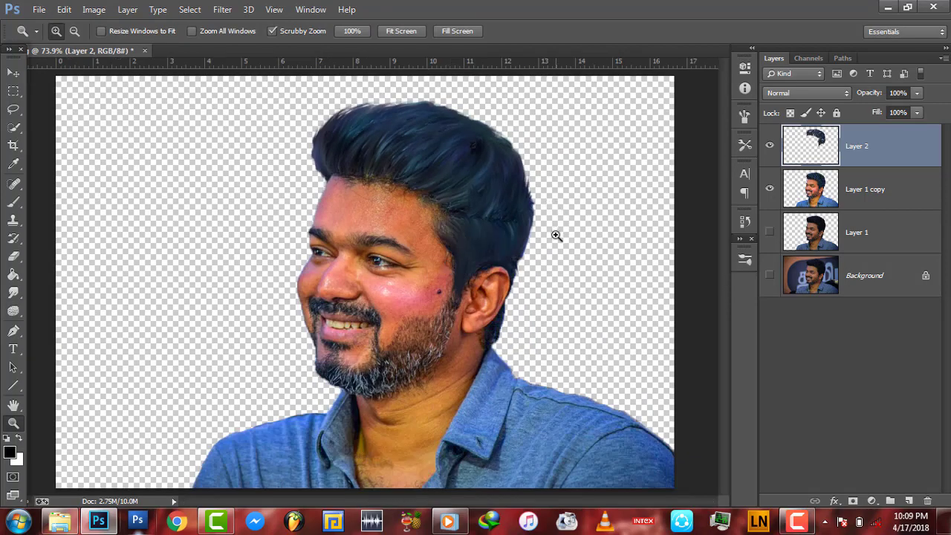
Zoom to 200% on the hair and erase a band of smooth paint
key("e")
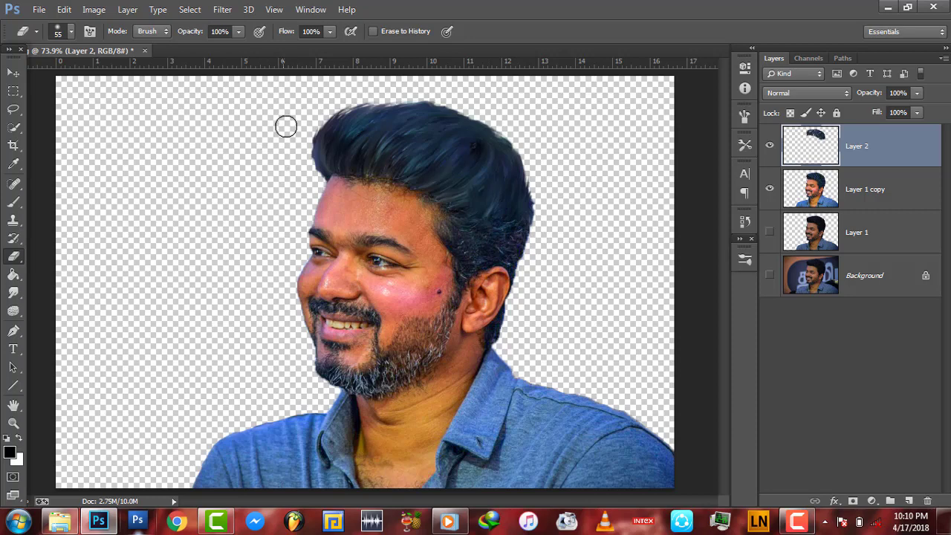
left_click(13, 292)
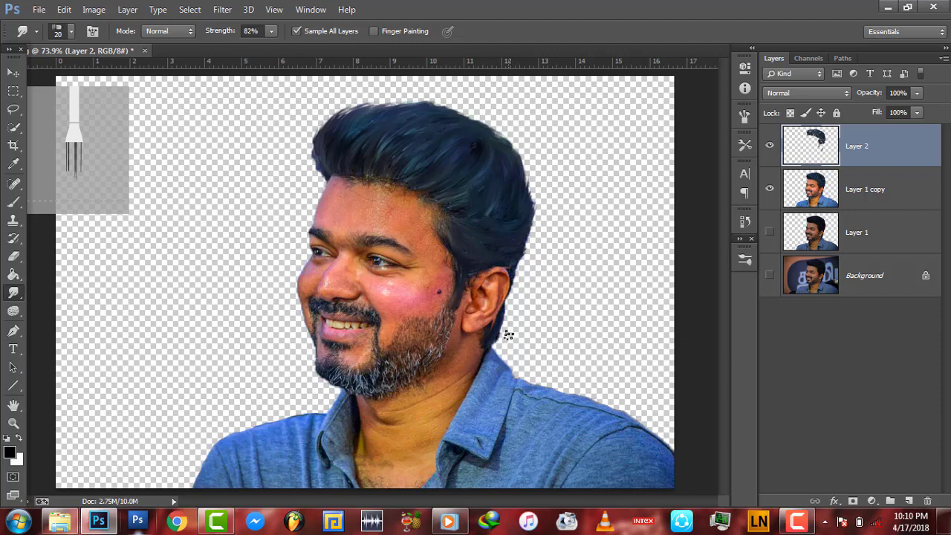
key("z")
left_click(501, 228)
left_click(501, 228)
key("e")
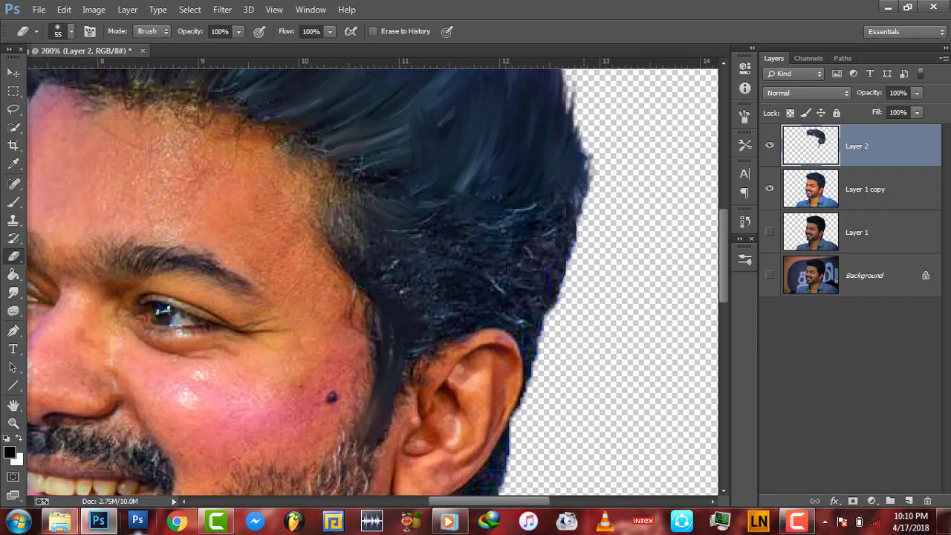
mouse_move(564, 178)
left_mouse_down()
mouse_move(416, 182)
mouse_move(489, 155)
left_mouse_up()
left_click(14, 293)
Smudge the hair above the ear into streaks and smooth the speckled right edge and hairline
left_click_drag(386, 223, 476, 260)
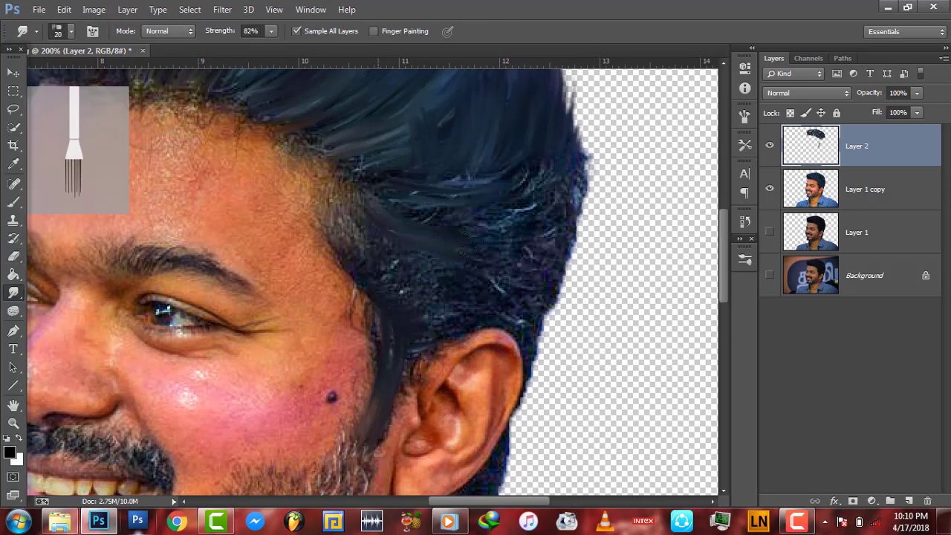
left_click_drag(372, 246, 461, 290)
mouse_move(416, 215)
left_mouse_down()
mouse_move(572, 186)
mouse_move(544, 177)
mouse_move(520, 230)
left_mouse_up()
mouse_move(393, 282)
left_mouse_down()
mouse_move(461, 301)
mouse_move(535, 286)
mouse_move(580, 197)
mouse_move(531, 319)
left_mouse_up()
left_click_drag(549, 175, 528, 200)
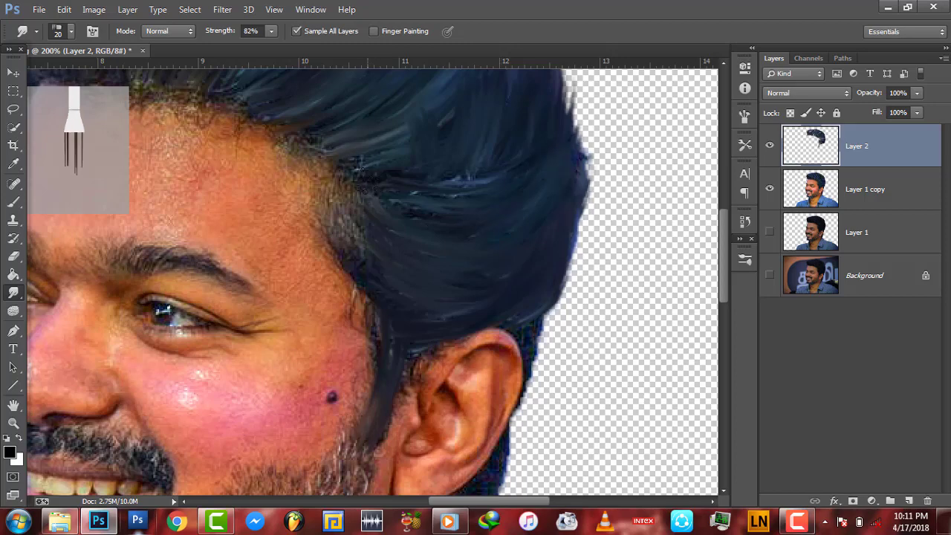
left_click_drag(345, 168, 372, 170)
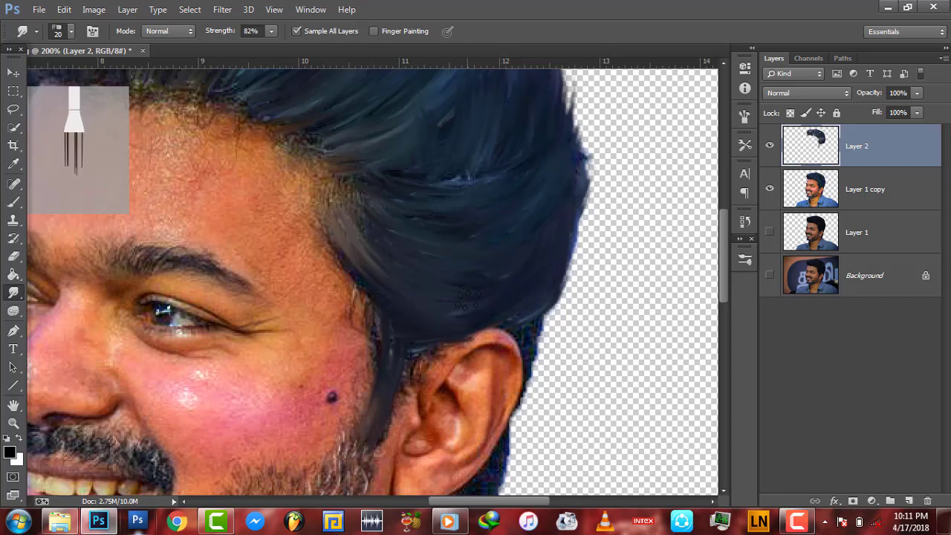
left_click(13, 422)
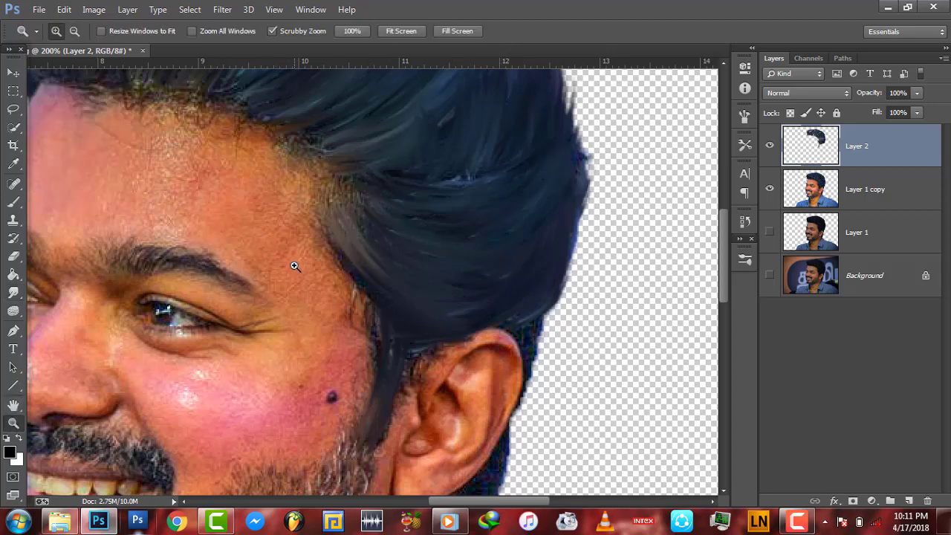
Zoom to 200% on the hair and shrink the Smudge brush to 13 px
right_click(365, 314)
left_click(382, 325)
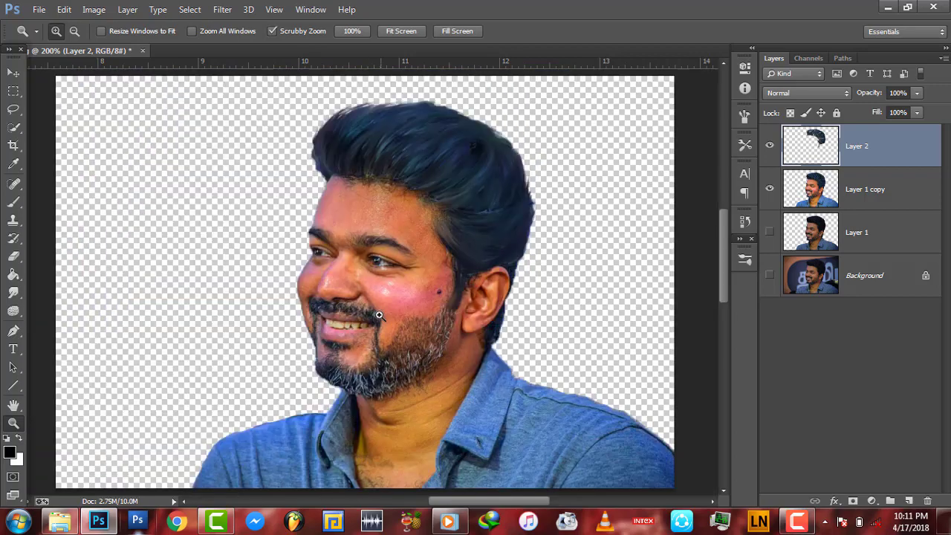
left_click(495, 185)
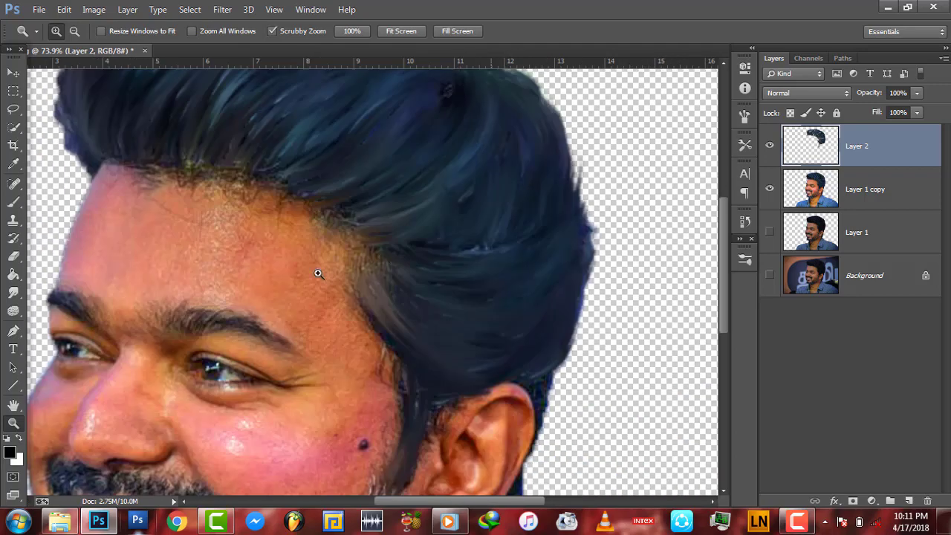
key("e")
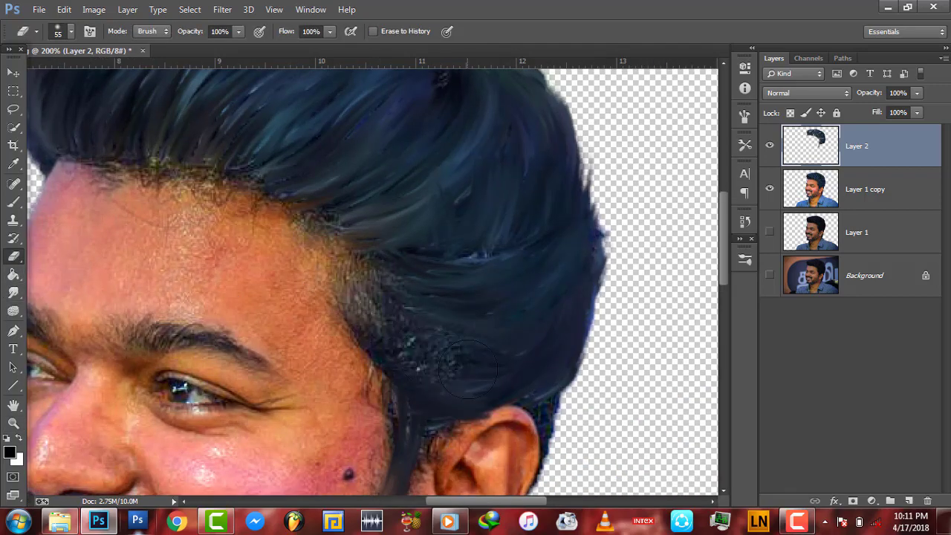
left_click(13, 292)
right_click(477, 355)
left_click_drag(508, 356, 504, 357)
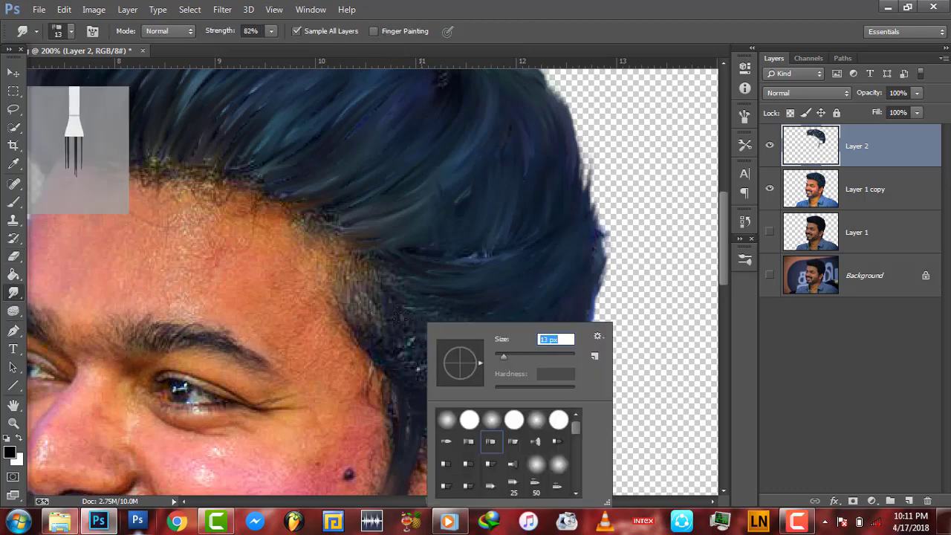
key("Return")
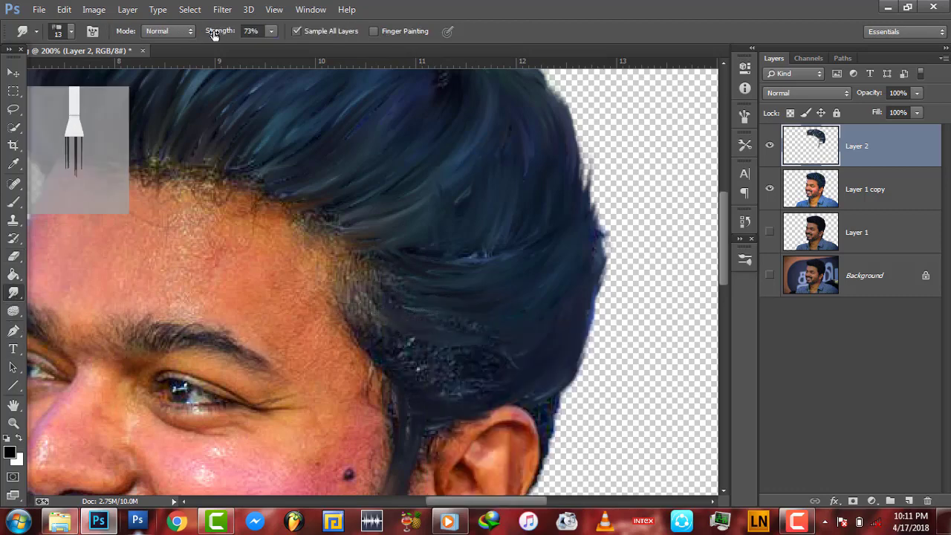
Smudge the white specks out of the side hair and soften the hair's right edge
left_click_drag(405, 340, 453, 321)
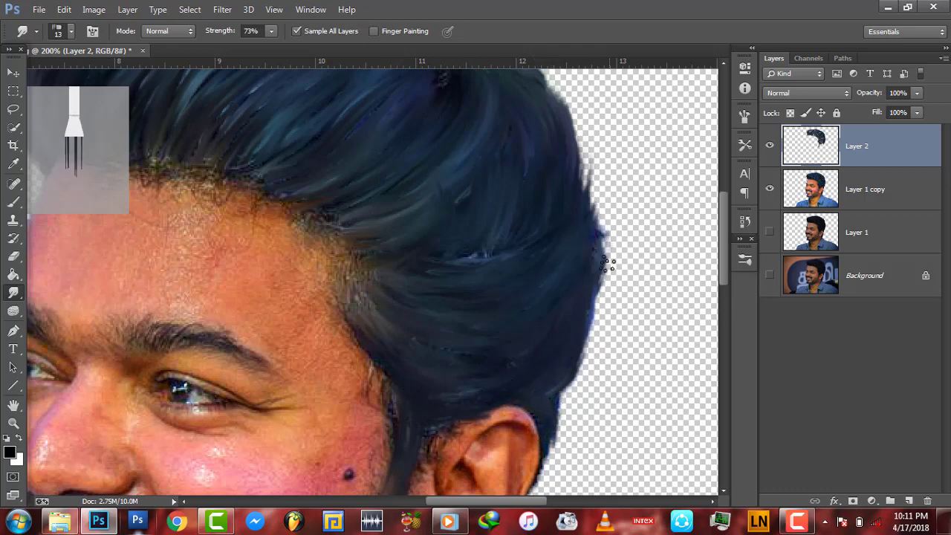
left_click_drag(591, 244, 514, 257)
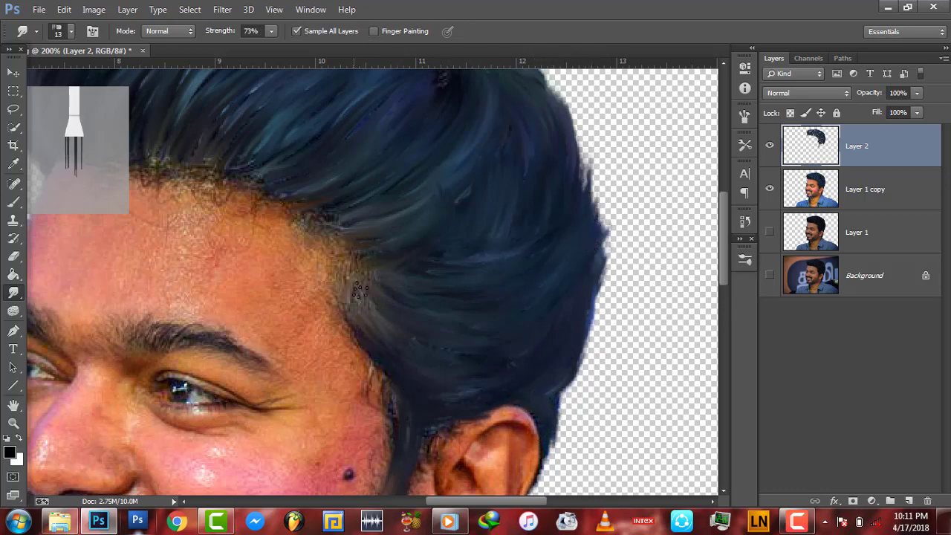
left_click(13, 423)
right_click(324, 362)
Zoom to 200% on the hair and set the Smudge brush to 7 px
left_click(350, 369)
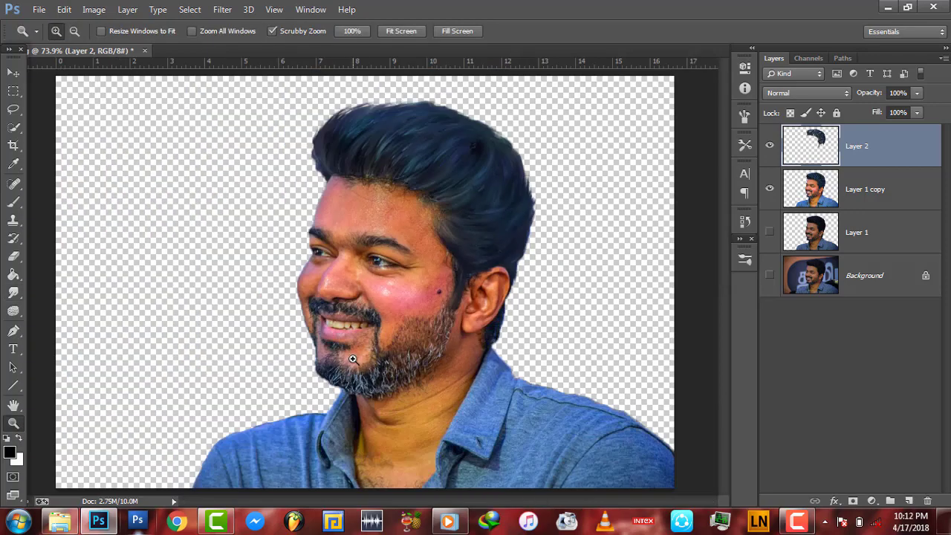
left_click(386, 149)
scroll(723, 216, "up", 2)
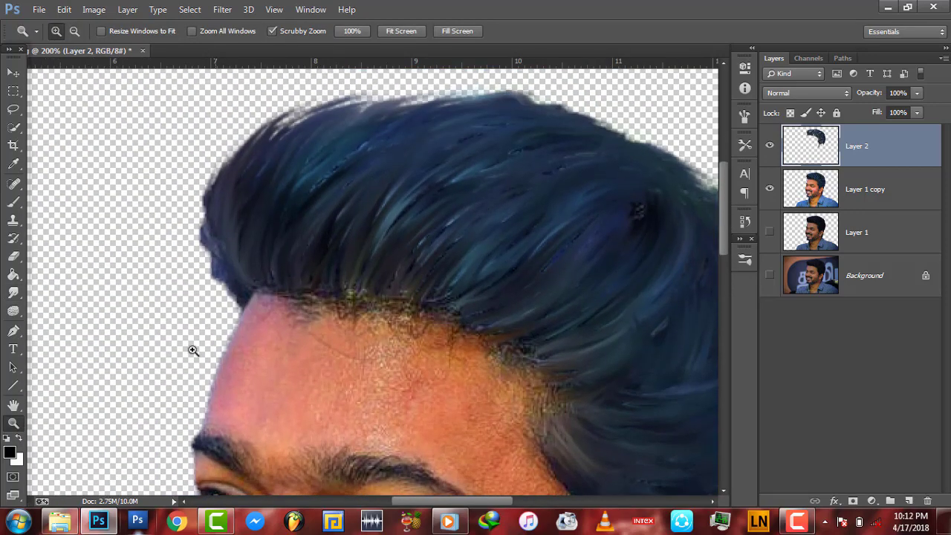
left_click(13, 293)
right_click(342, 250)
type("7")
key("Return")
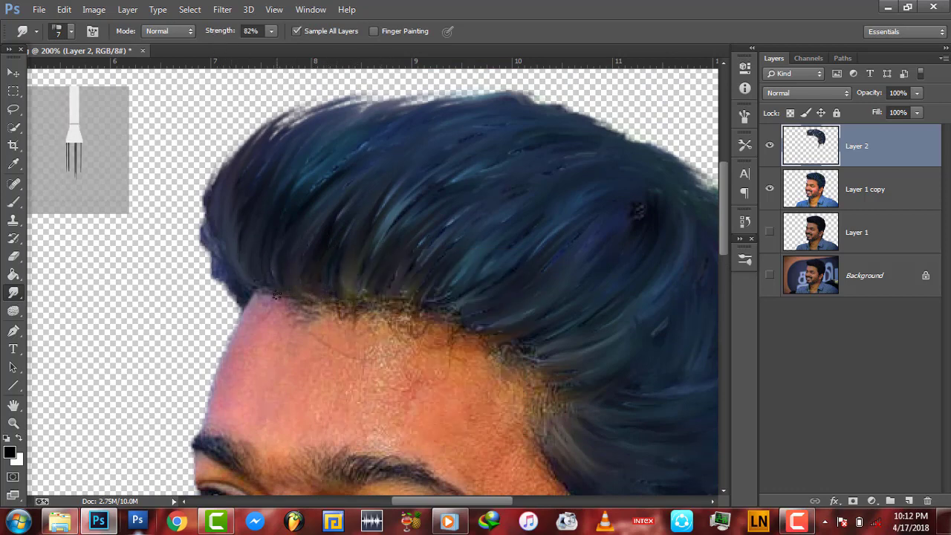
Pull the hair's left edge upward and outward into fine wispy strands
mouse_move(245, 290)
left_mouse_down()
mouse_move(193, 245)
mouse_move(191, 211)
mouse_move(212, 149)
left_mouse_up()
left_click_drag(227, 189, 216, 146)
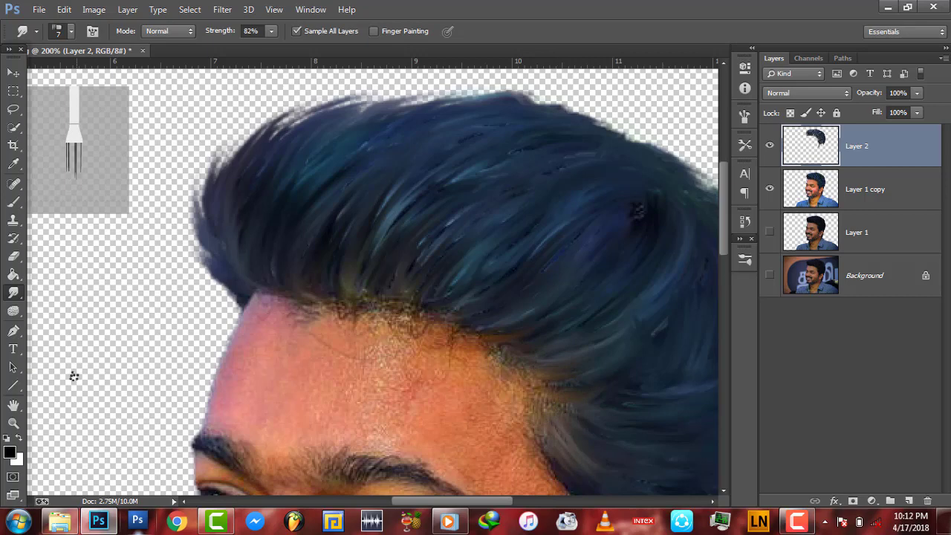
left_click(14, 424)
right_click(367, 384)
Inspect the hair at 100% and 300% zoom, fitting the image on screen between
left_click(383, 394)
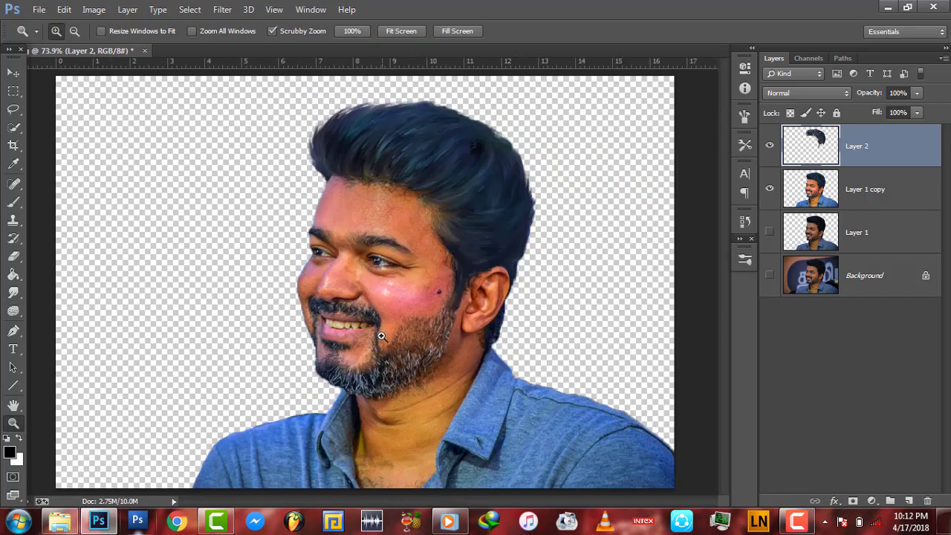
left_click(538, 152)
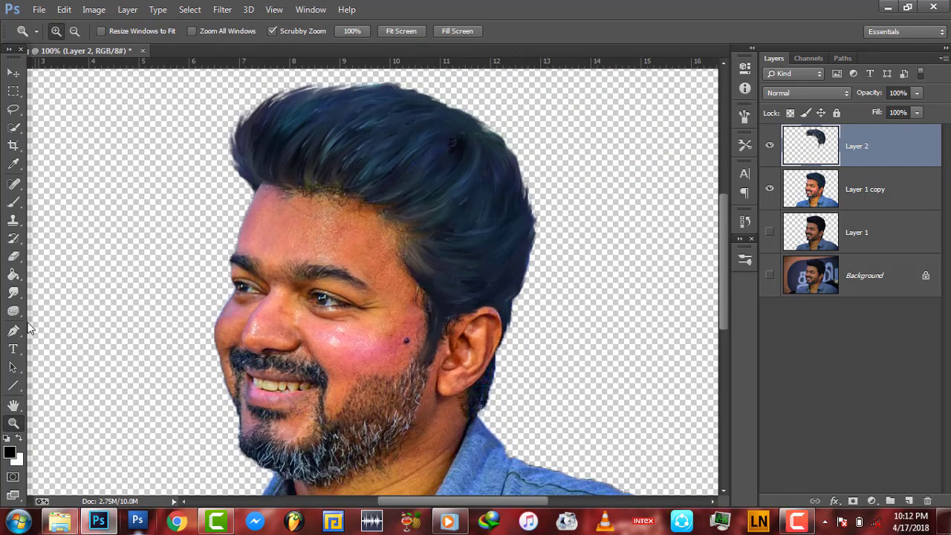
left_click(13, 293)
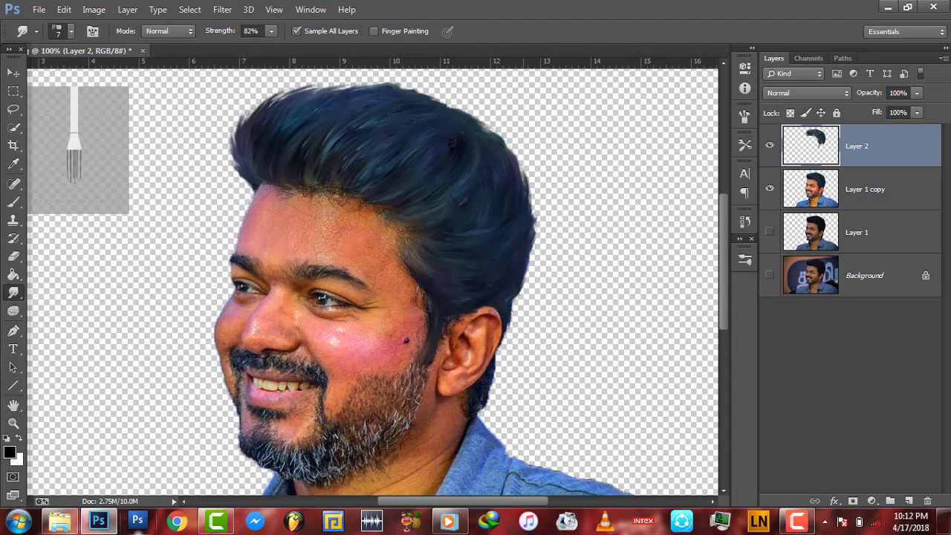
key("z")
right_click(480, 263)
left_click(492, 270)
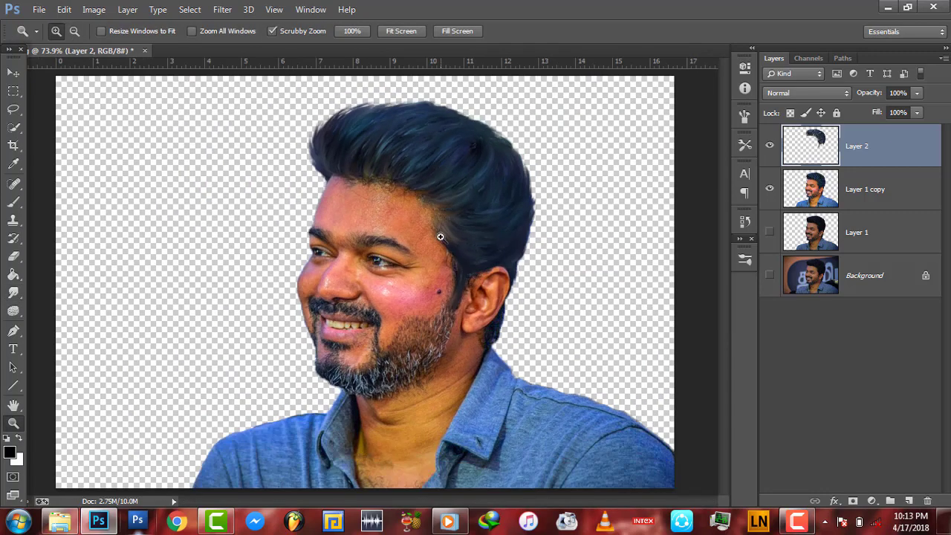
left_click(483, 129)
left_click(14, 293)
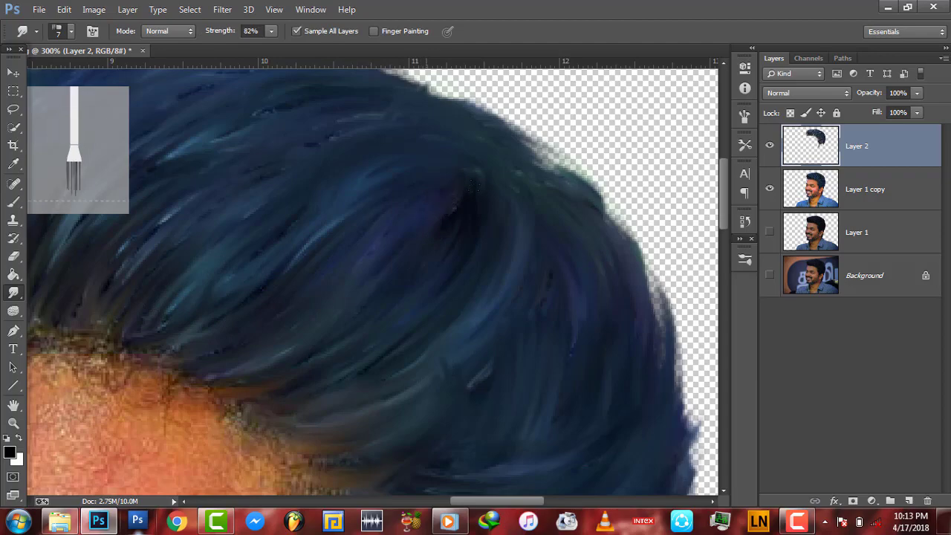
Pull wispy strands out along the left hair edge, checking at 200% and full view
left_click(14, 423)
key("ctrl+0")
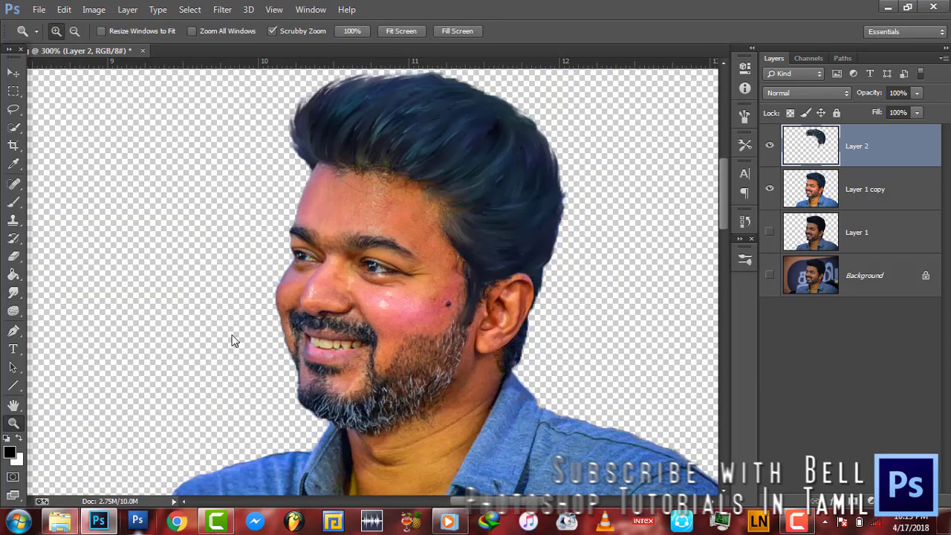
left_click(356, 161)
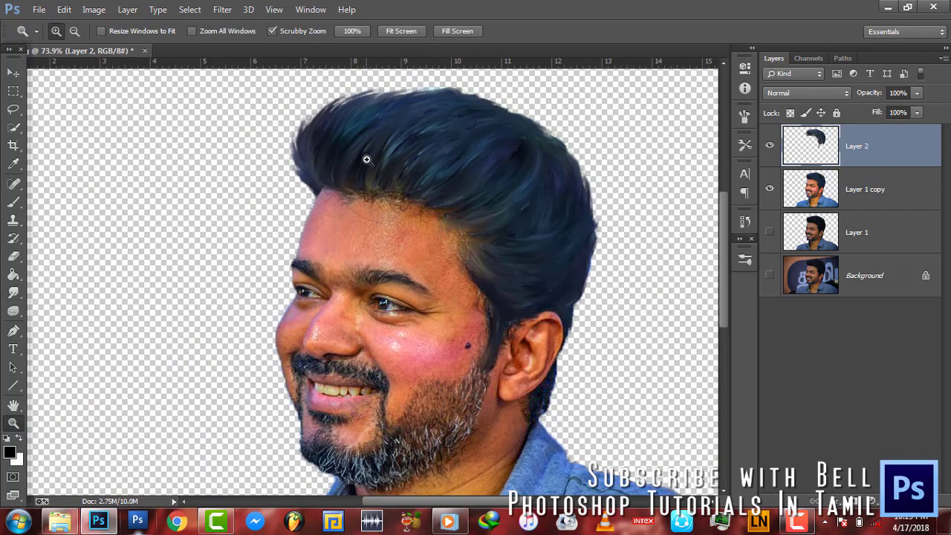
left_click(13, 293)
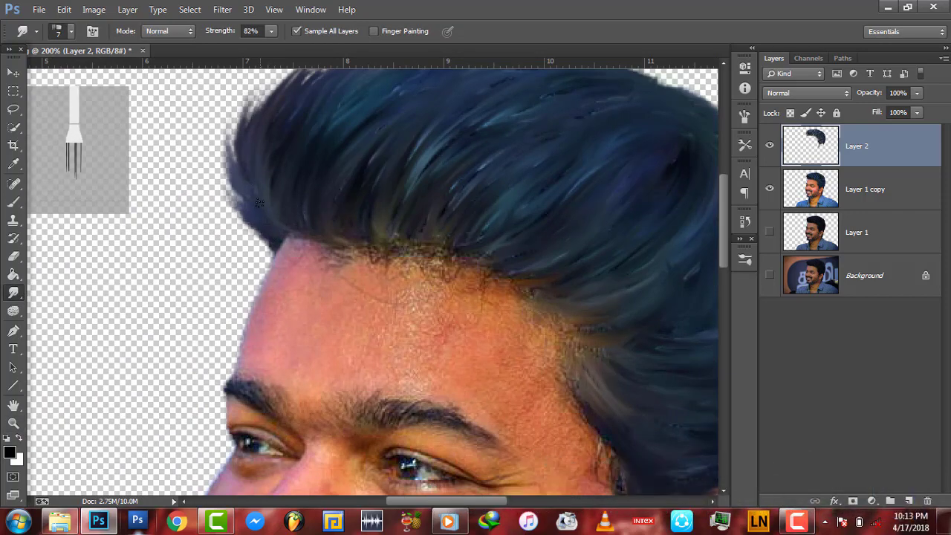
left_click(13, 422)
right_click(215, 271)
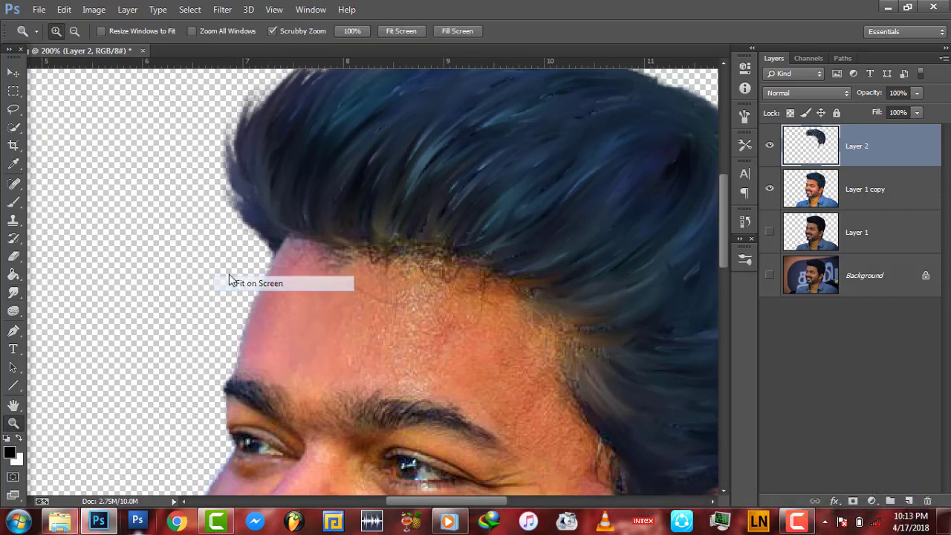
left_click(253, 280)
left_click(13, 293)
left_click_drag(319, 165, 305, 110)
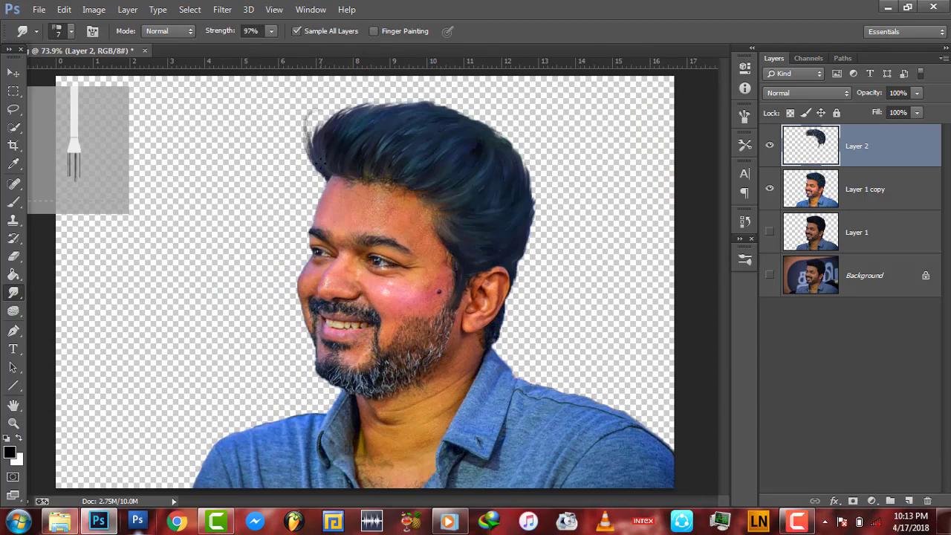
View the hair at 100% and set the Smudge brush to 12 px
key("z")
left_click(320, 169)
right_click(405, 197)
left_click(431, 302)
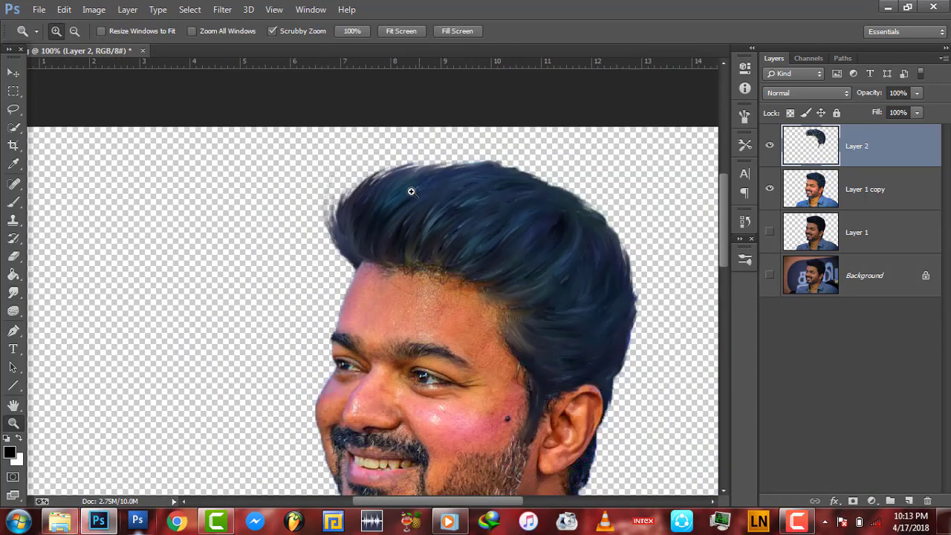
left_click(13, 293)
right_click(326, 266)
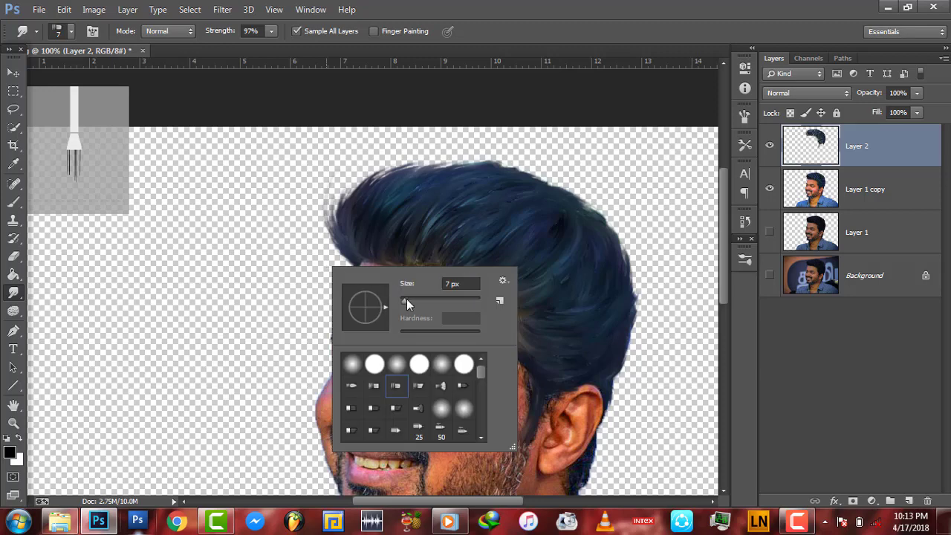
type("12")
key("Return")
Smudge strands out from the left edge, the top, and behind the ear near the neck
left_click_drag(332, 249, 336, 168)
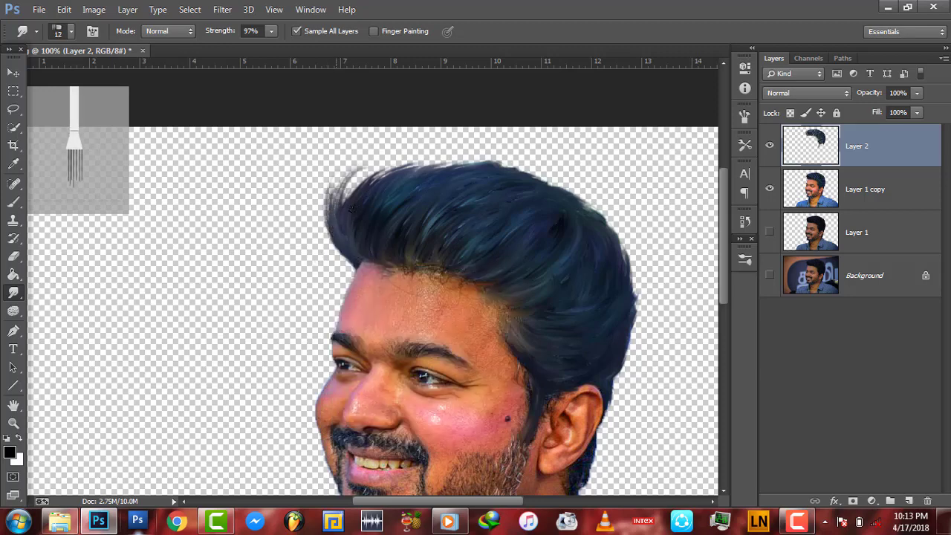
mouse_move(370, 204)
left_mouse_down()
mouse_move(346, 173)
mouse_move(367, 171)
left_mouse_up()
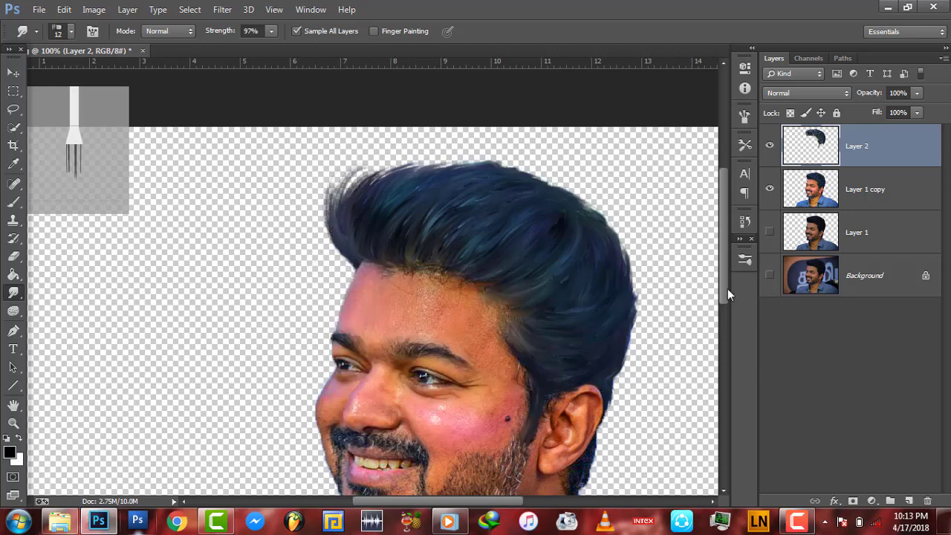
scroll(727, 288, "down", 2)
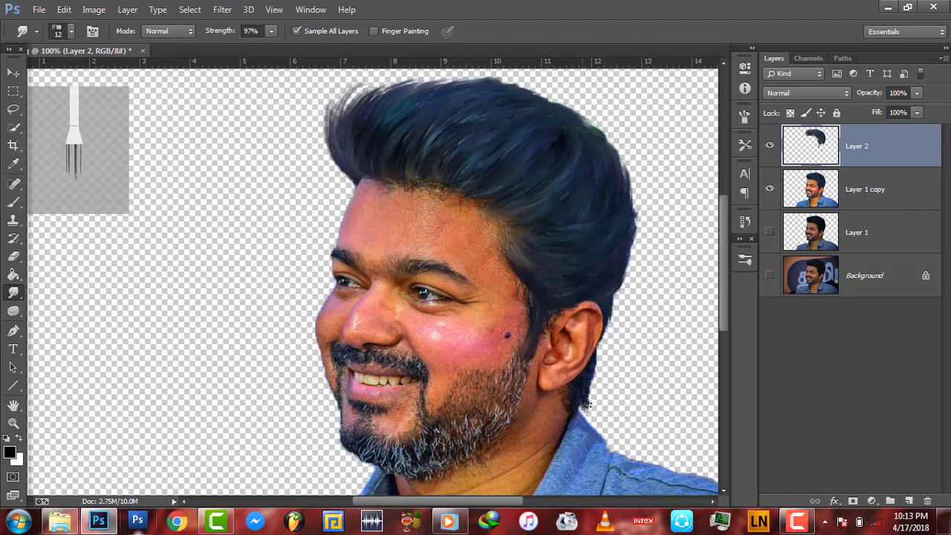
left_click_drag(586, 404, 592, 381)
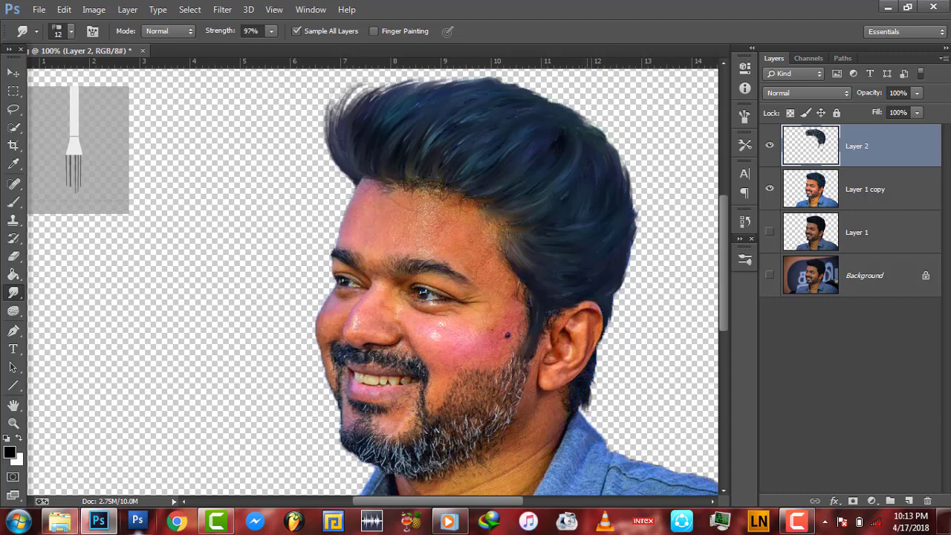
At 200% zoom, extend hair strands behind the lower ear
key("z")
left_click(608, 391)
left_click(13, 292)
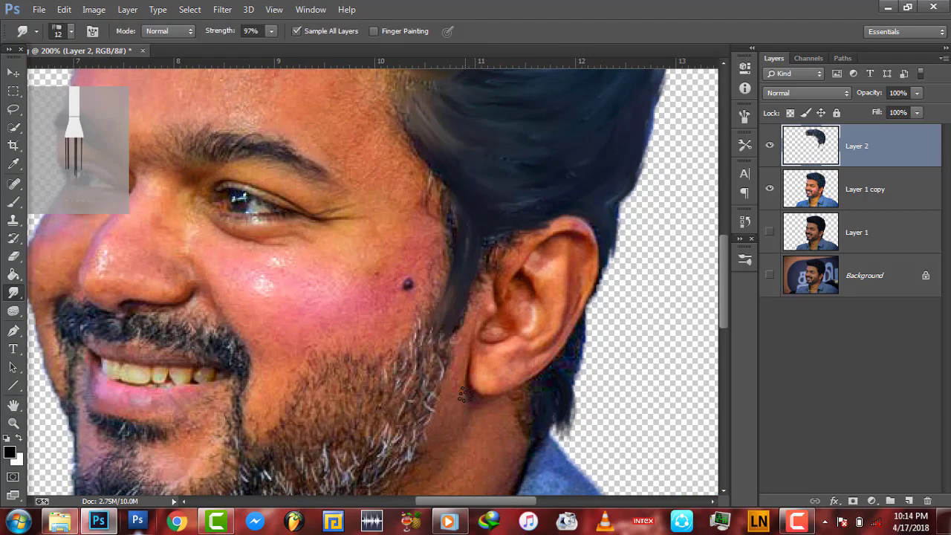
left_click_drag(565, 401, 578, 378)
left_click_drag(554, 438, 586, 361)
mouse_move(546, 401)
left_mouse_down()
mouse_move(586, 349)
mouse_move(578, 387)
left_mouse_up()
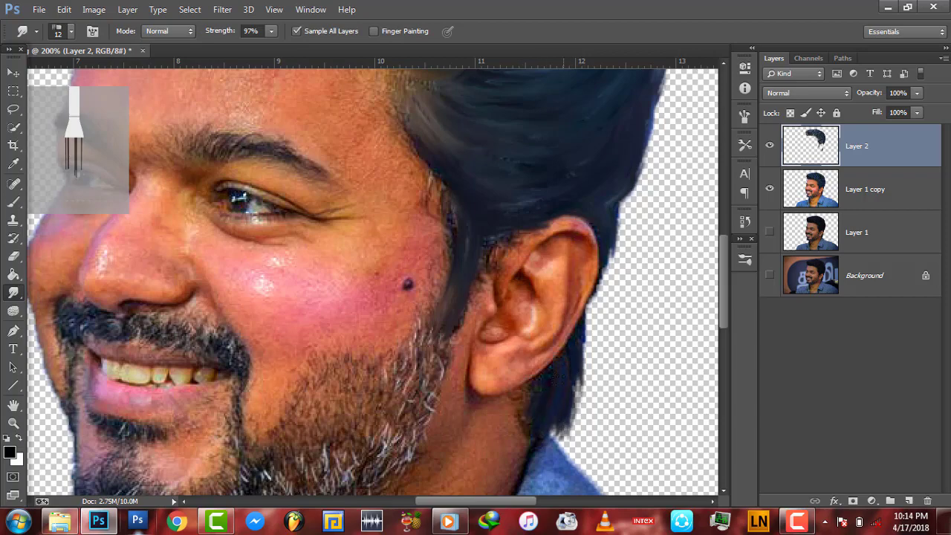
Fit the portrait on screen and toggle the hair layer to compare before and after
left_click(15, 424)
right_click(347, 362)
left_click(354, 369)
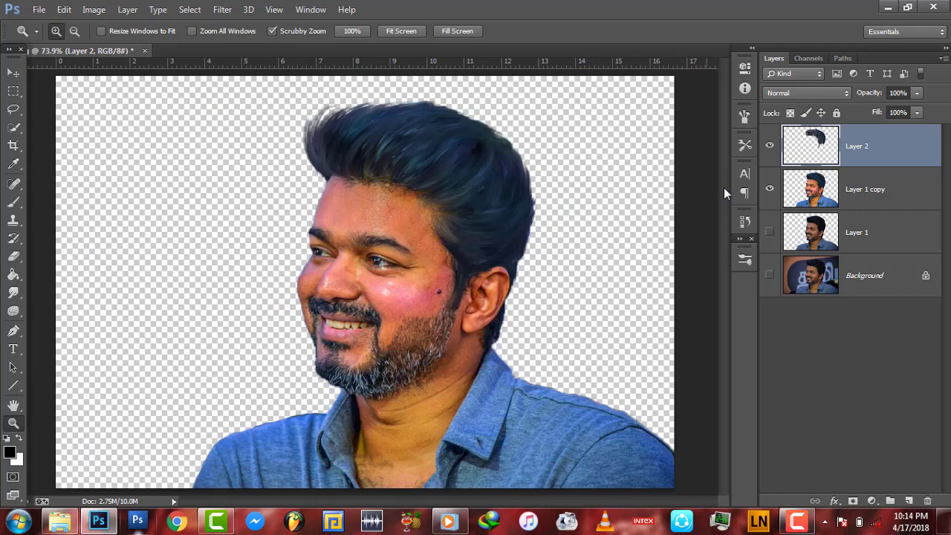
left_click(769, 147)
left_click(769, 147)
Choose a textured bristle Smudge preset at 52 px and lower strength to 55%
key("r")
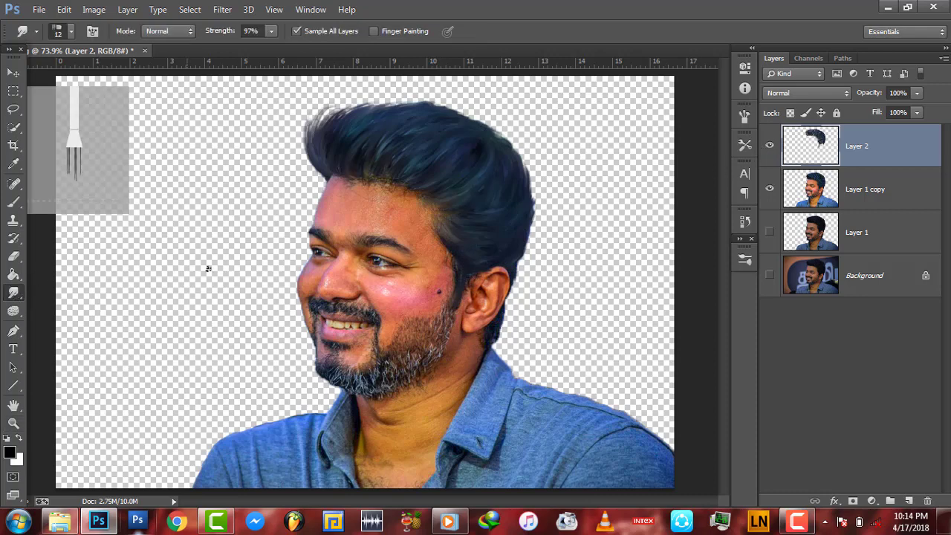
right_click(391, 241)
mouse_move(537, 337)
left_mouse_down()
mouse_move(538, 383)
mouse_move(538, 364)
left_mouse_up()
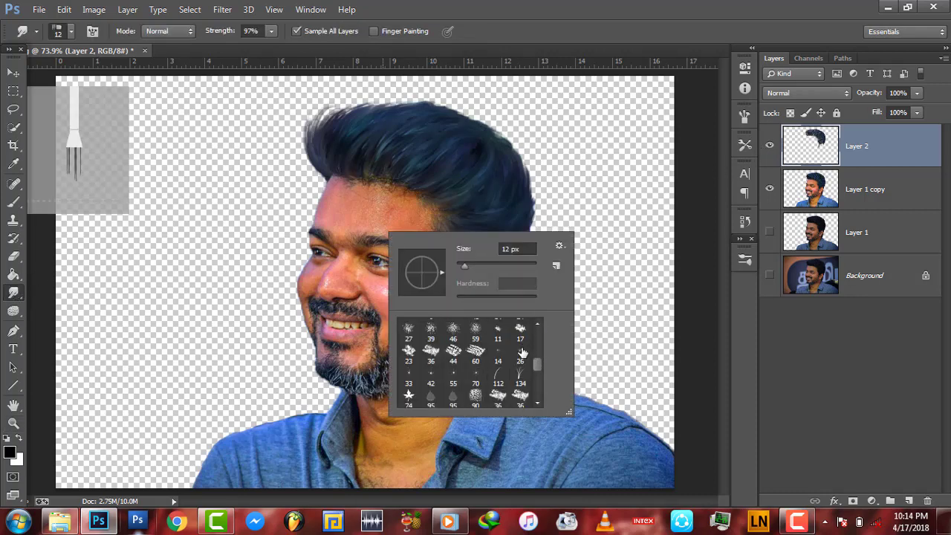
left_click(475, 396)
left_click(478, 266)
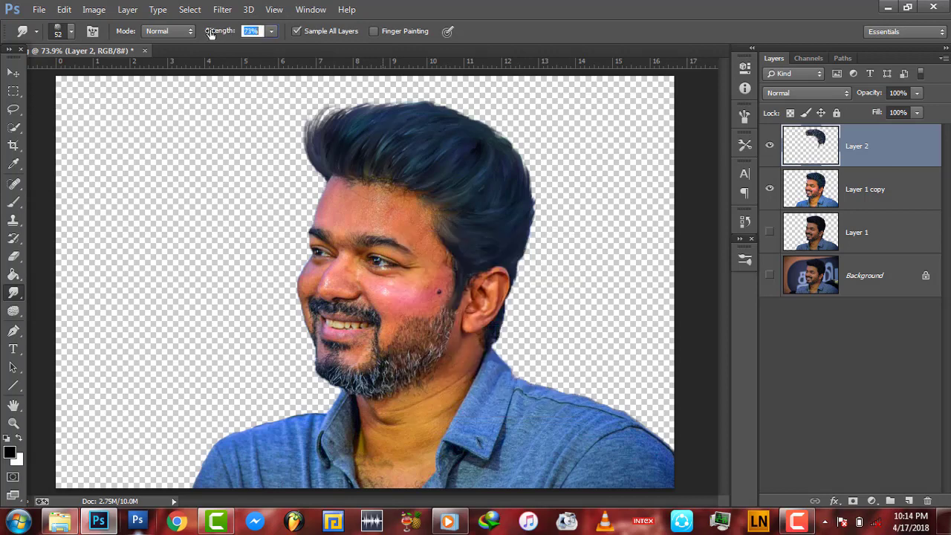
left_click_drag(226, 33, 212, 34)
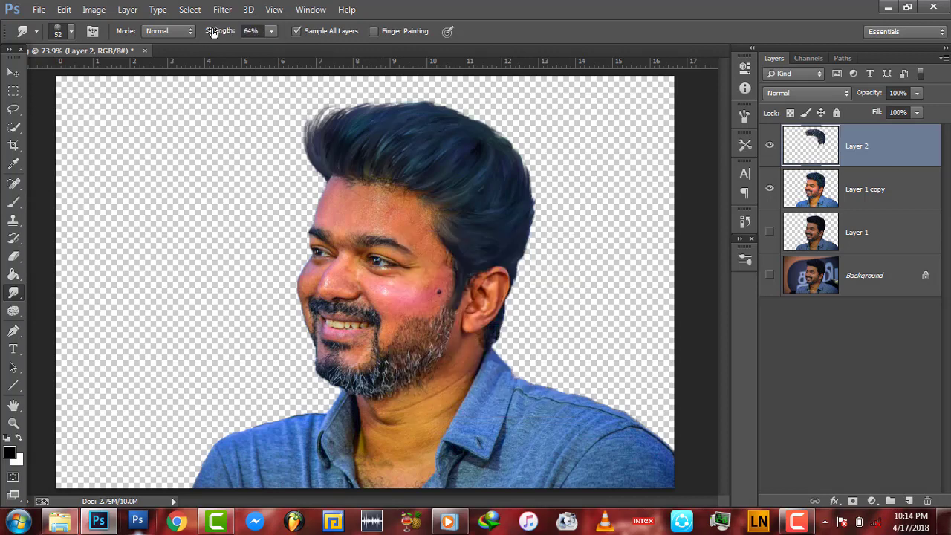
Add new Layer 3, zoom to 200% on the forehead, and set the brush to 24 px
left_click(908, 501)
left_click(14, 422)
left_click(348, 232)
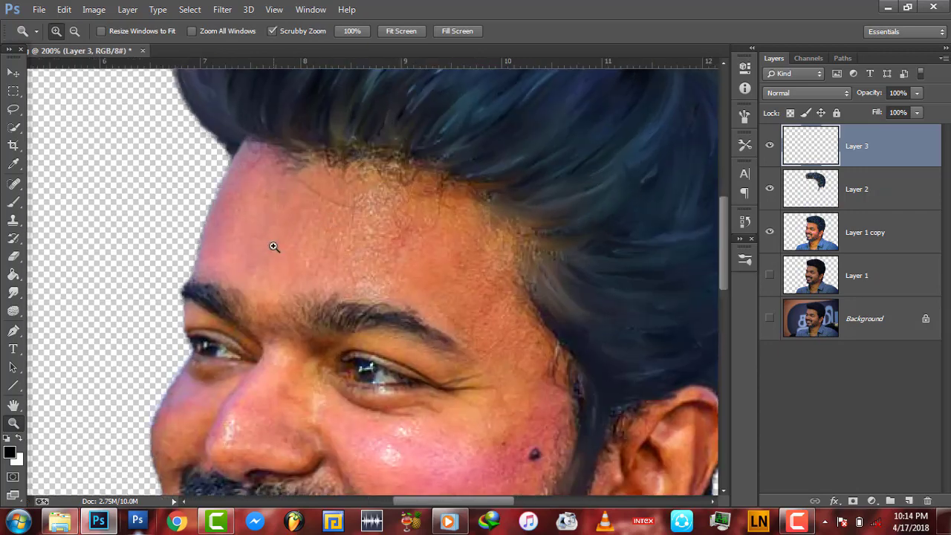
key("r")
right_click(303, 227)
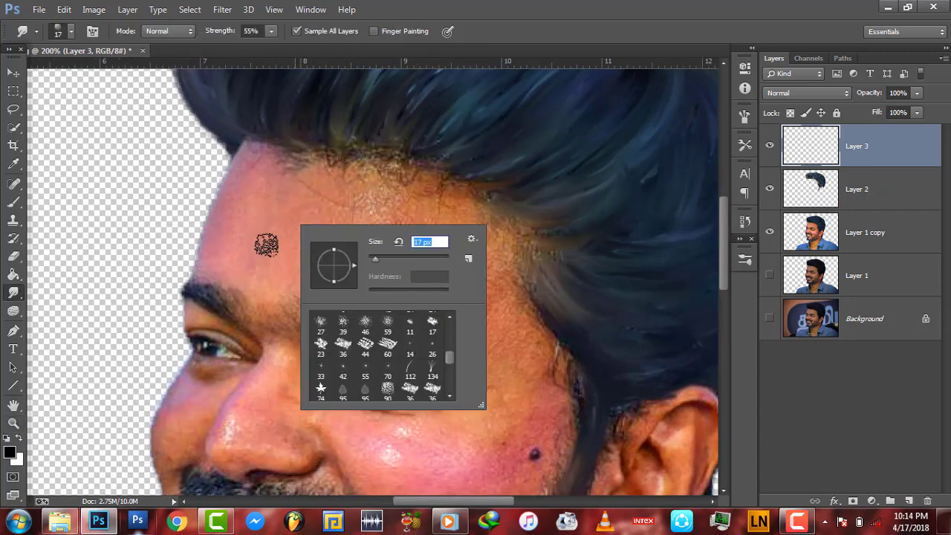
type("24")
key("Return")
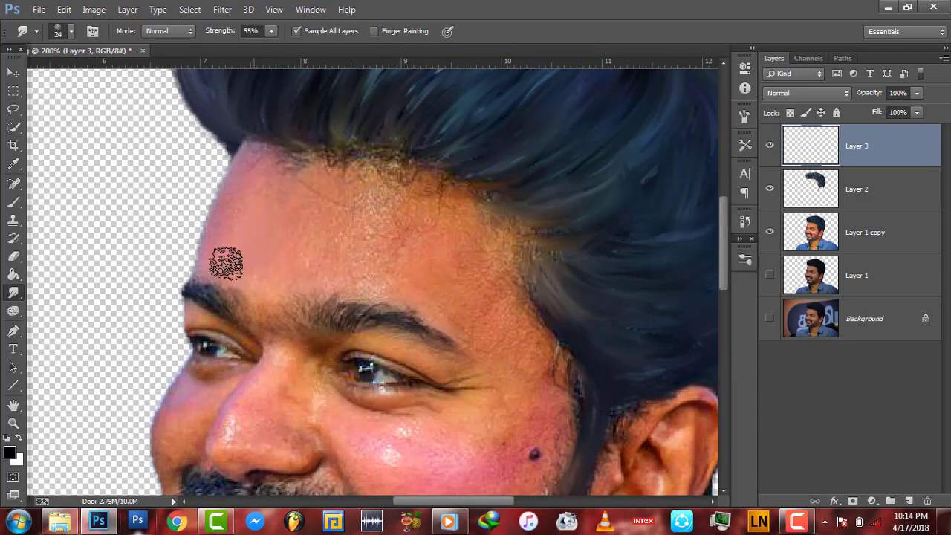
Smooth the forehead and pink cheek skin at 24 px, then the nose bridge at 19 px
mouse_move(225, 263)
left_mouse_down()
mouse_move(292, 168)
mouse_move(307, 199)
mouse_move(278, 274)
mouse_move(365, 159)
mouse_move(361, 215)
mouse_move(380, 266)
mouse_move(340, 159)
mouse_move(315, 195)
mouse_move(320, 171)
mouse_move(382, 297)
mouse_move(361, 275)
mouse_move(426, 218)
mouse_move(458, 218)
mouse_move(473, 311)
mouse_move(510, 312)
mouse_move(427, 308)
mouse_move(484, 212)
mouse_move(510, 252)
mouse_move(510, 286)
left_mouse_up()
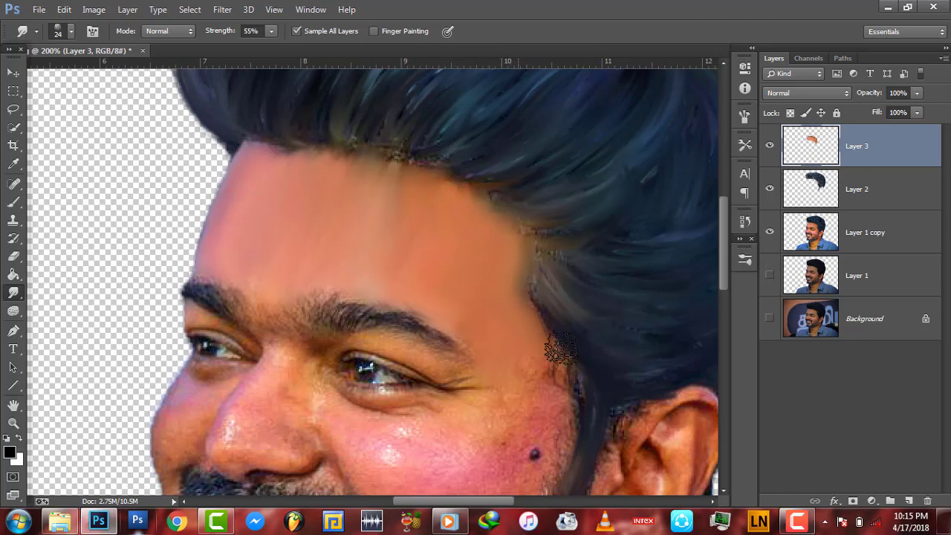
left_click_drag(725, 251, 725, 277)
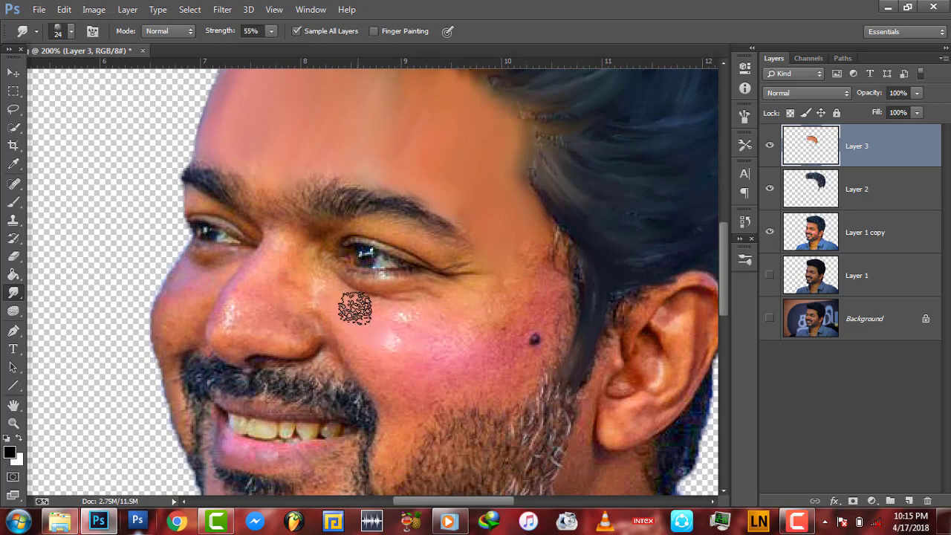
mouse_move(414, 336)
left_mouse_down()
mouse_move(392, 380)
mouse_move(467, 325)
mouse_move(418, 335)
mouse_move(386, 327)
mouse_move(404, 319)
mouse_move(387, 336)
mouse_move(457, 350)
mouse_move(500, 315)
left_mouse_up()
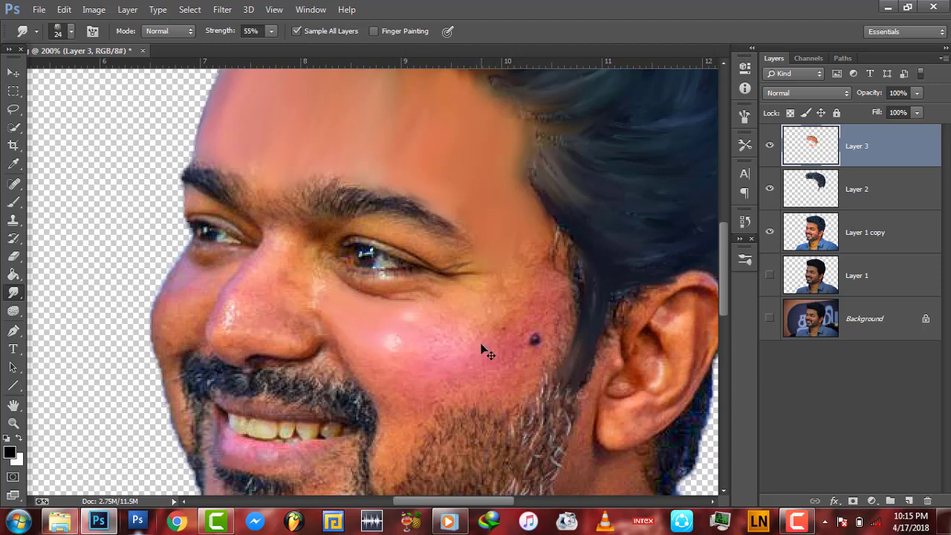
right_click(484, 343)
key("Return")
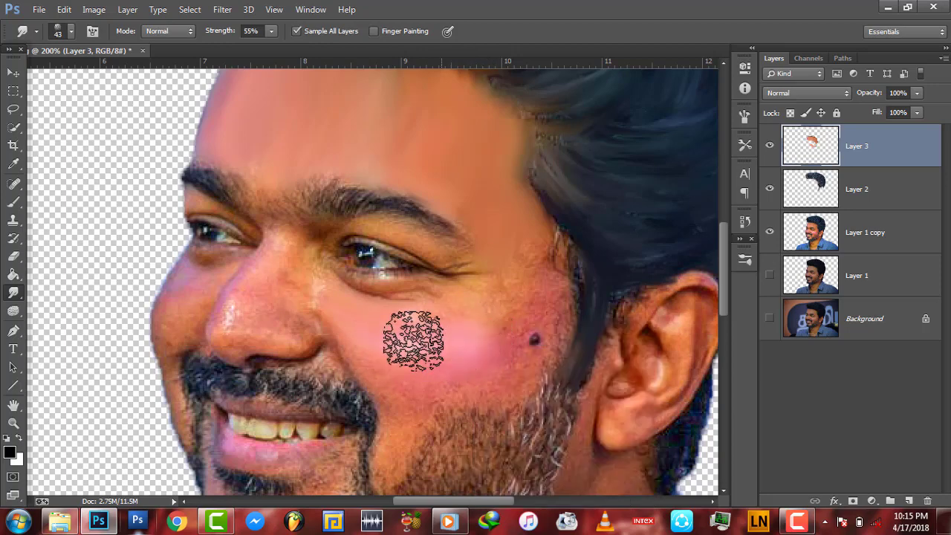
right_click(524, 331)
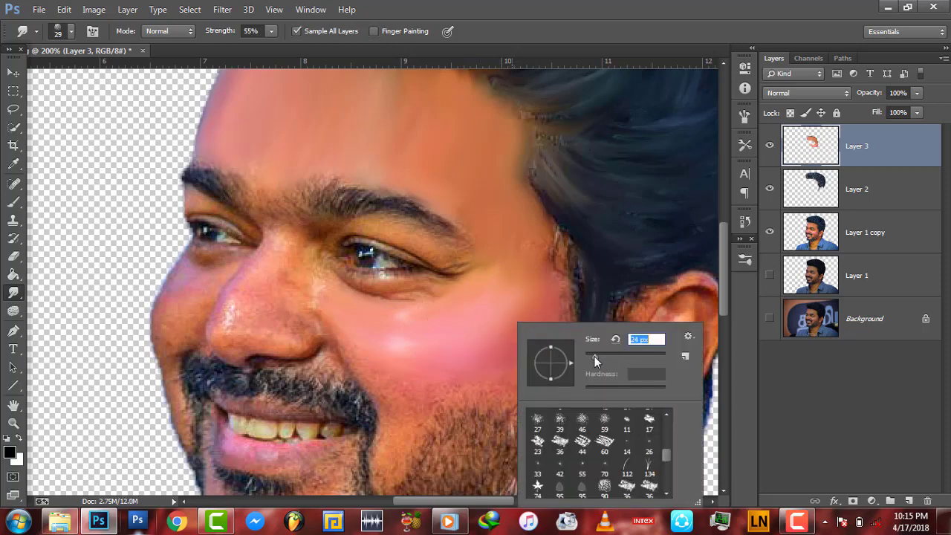
type("19")
key("Return")
mouse_move(268, 275)
left_mouse_down()
mouse_move(244, 297)
mouse_move(255, 334)
mouse_move(293, 340)
mouse_move(235, 346)
mouse_move(272, 260)
mouse_move(275, 284)
mouse_move(293, 300)
mouse_move(335, 294)
mouse_move(165, 341)
mouse_move(228, 275)
mouse_move(177, 341)
mouse_move(304, 338)
mouse_move(308, 328)
mouse_move(438, 397)
mouse_move(527, 382)
mouse_move(564, 323)
left_mouse_up()
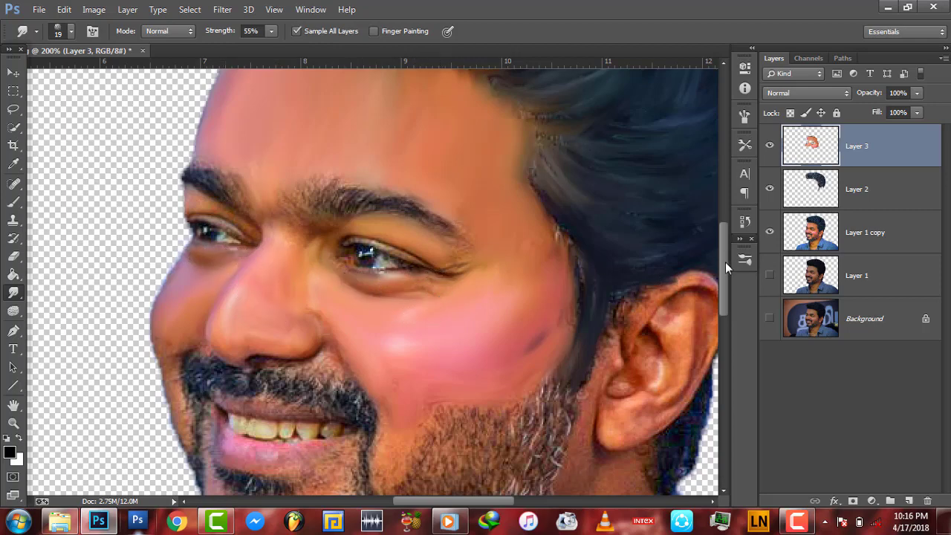
Smudge the lower cheek above the beard and the chin skin below the lower lip
left_click_drag(722, 281, 726, 312)
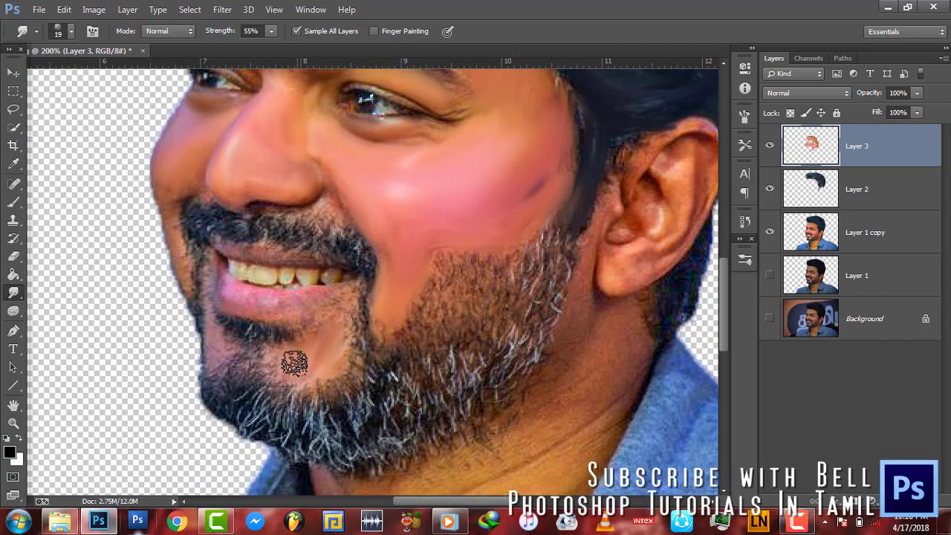
left_click_drag(337, 341, 299, 354)
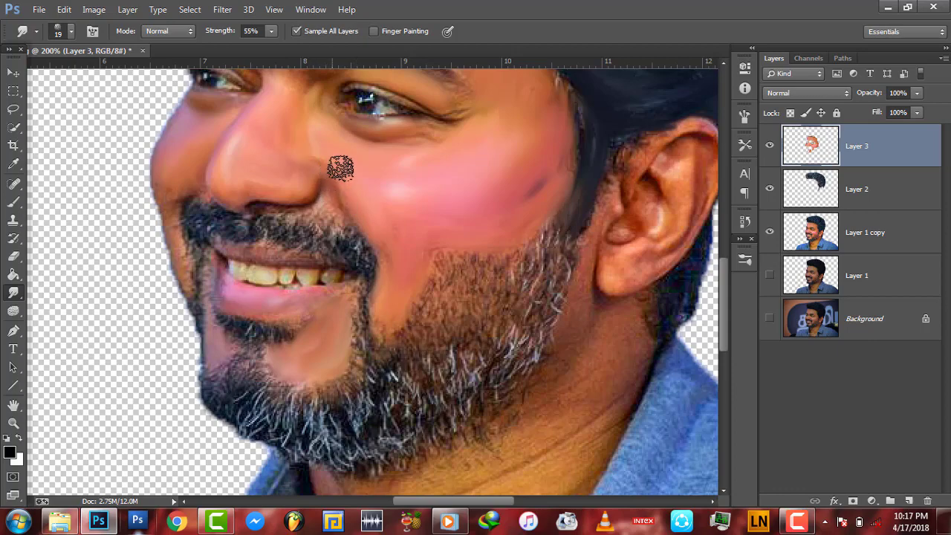
Zoom in on the eyebrows and enlarge the Smudge brush to 29 px
key("z")
left_click(424, 233, "alt")
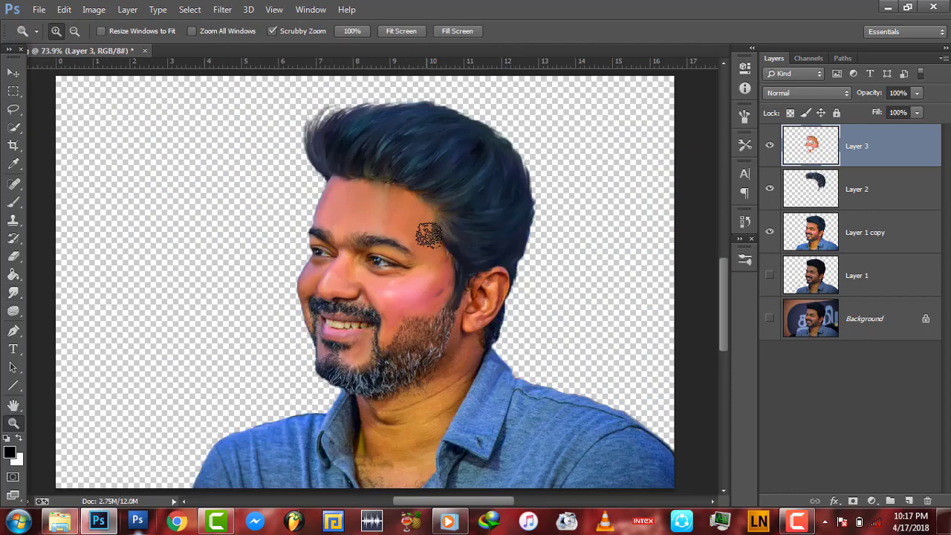
left_click(378, 212)
key("r")
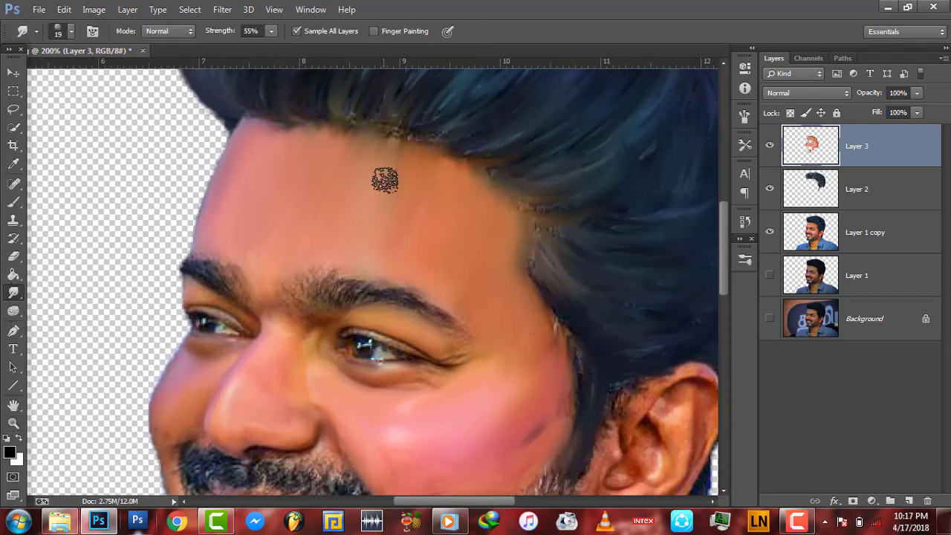
right_click(387, 224)
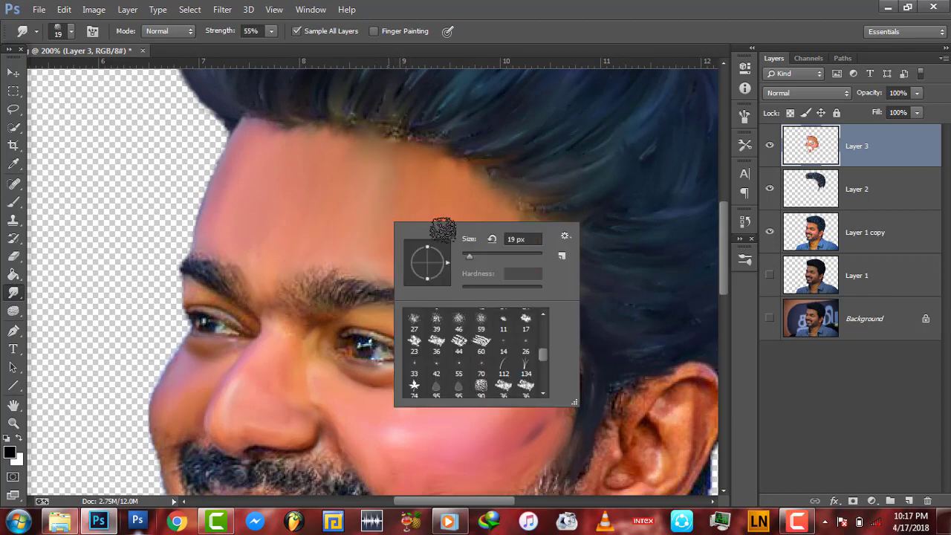
key("bracketright")
key("Return")
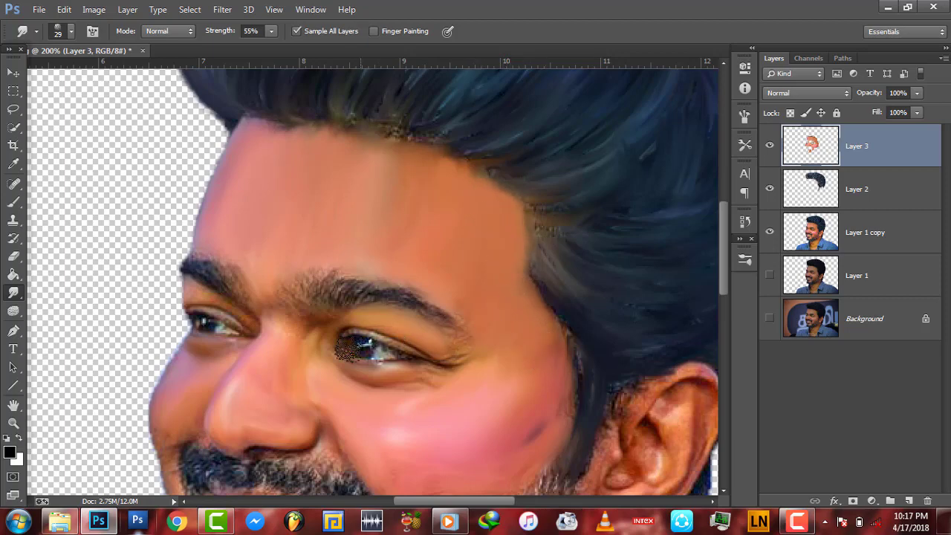
At 300% zoom, smooth the cheek highlight and pink blotch and soften the purple jaw mark
key("z")
right_click(361, 223)
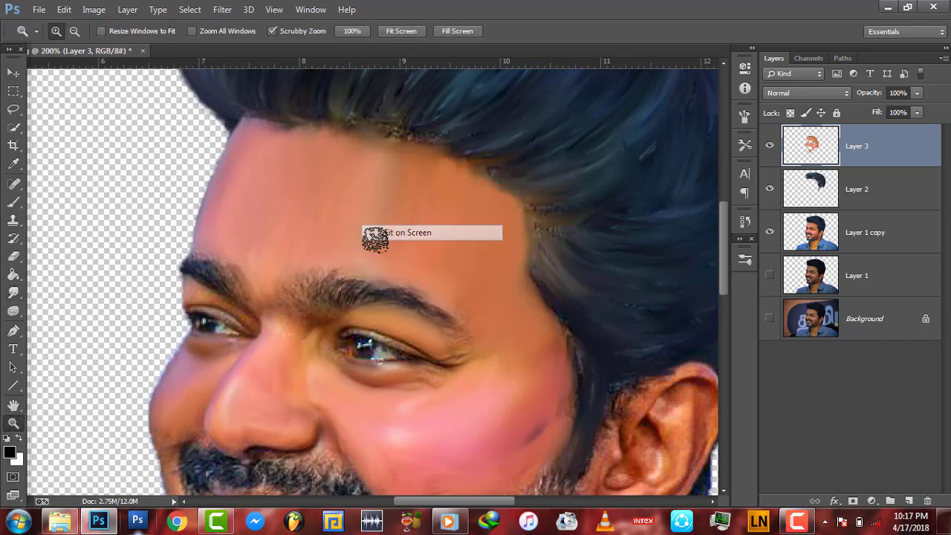
left_click(401, 231)
left_click_drag(411, 301, 476, 301)
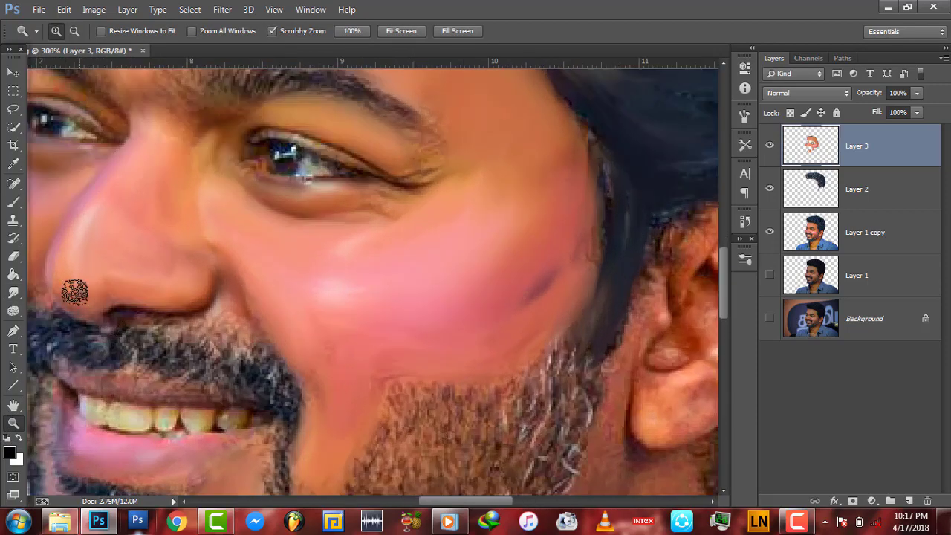
left_click(13, 292)
left_click_drag(373, 310, 371, 302)
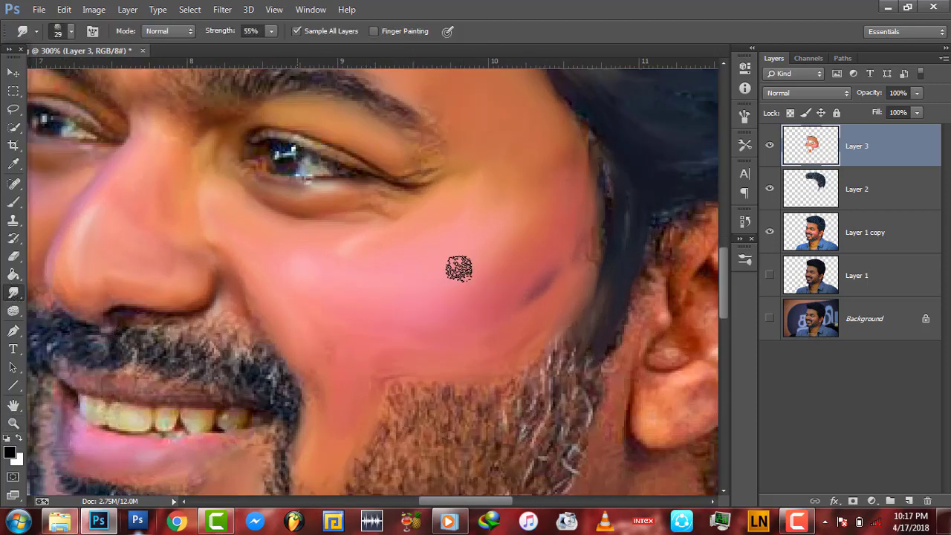
left_click_drag(223, 240, 386, 278)
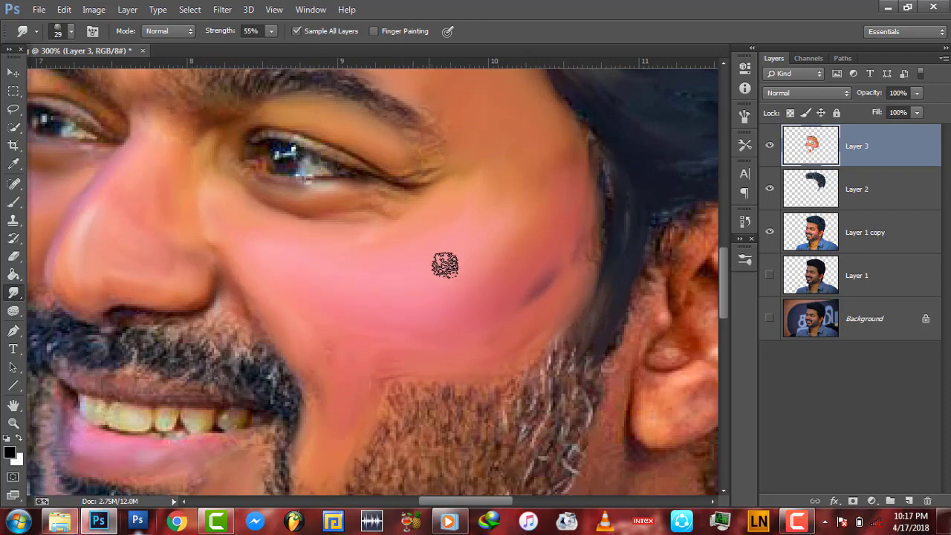
left_click_drag(445, 263, 565, 255)
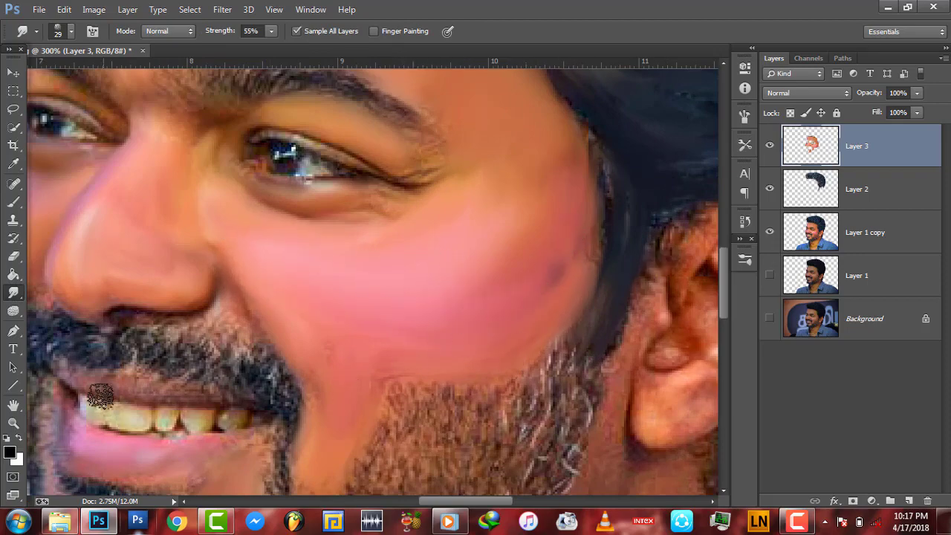
left_click(14, 422)
right_click(417, 318)
left_click(441, 326)
Smear the cheek over the beard edge, then set Smudge to 47% strength and 75 px
left_click(433, 347)
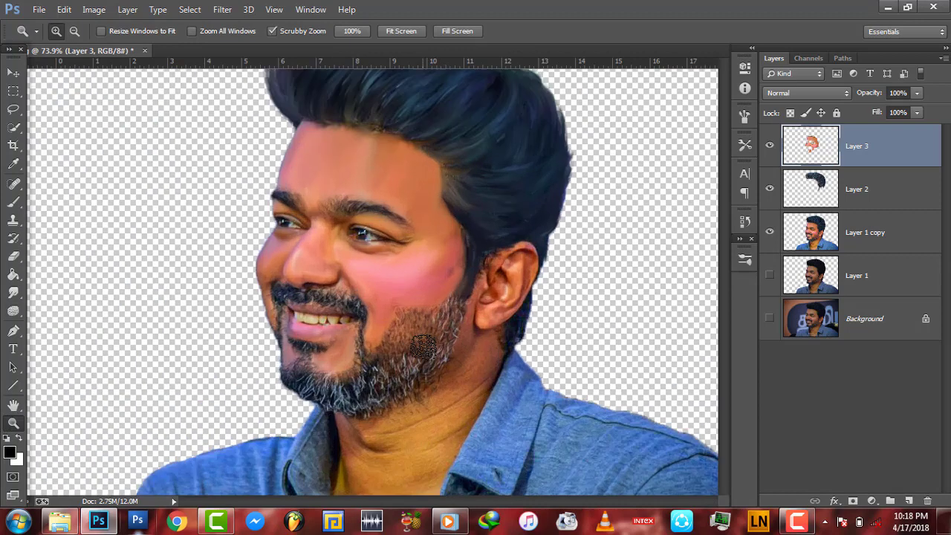
left_click(13, 292)
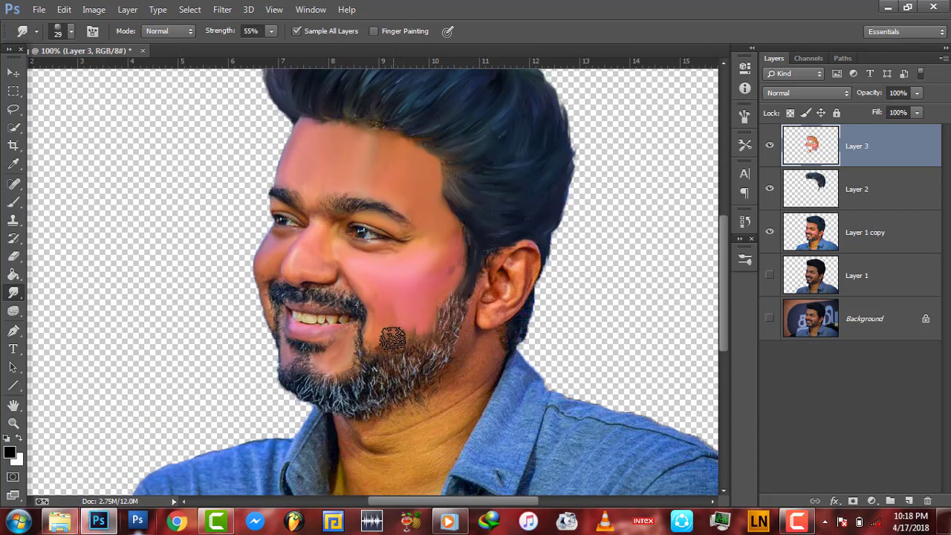
left_click_drag(413, 336, 391, 342)
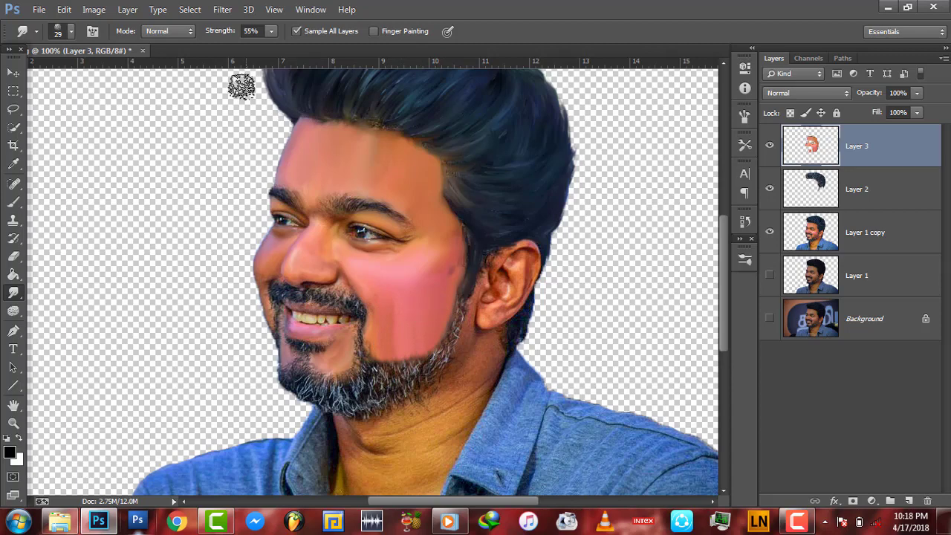
left_click_drag(221, 30, 214, 31)
right_click(437, 323)
left_click_drag(513, 357, 533, 357)
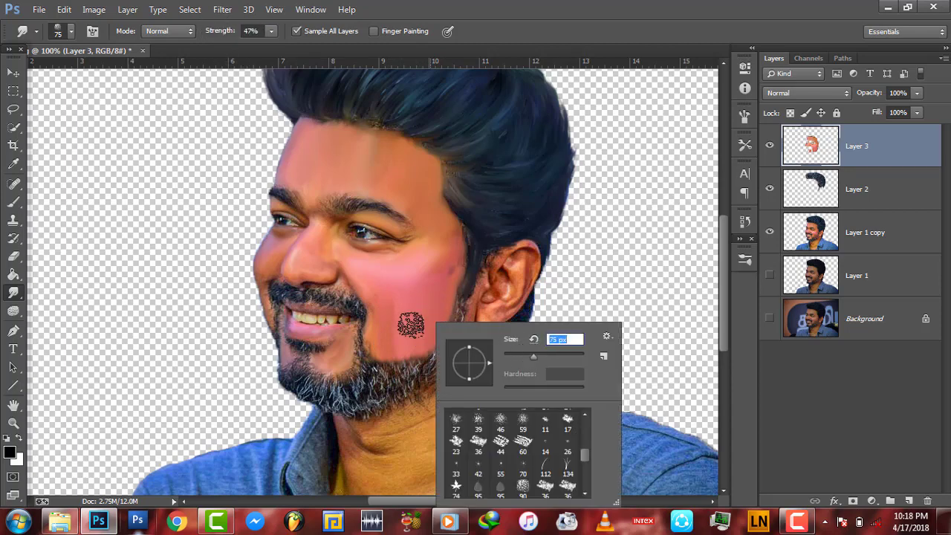
key("Return")
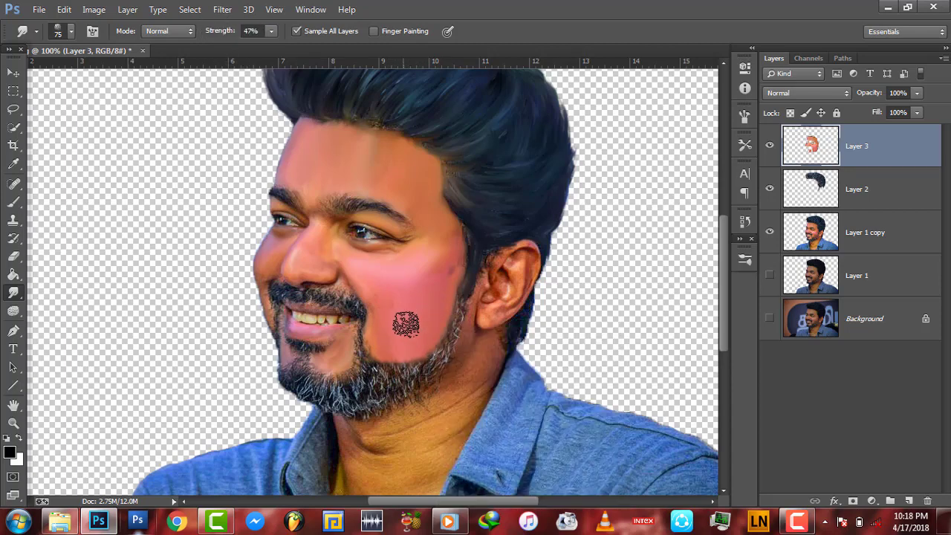
Zoom out to the whole portrait and reopen the Smudge brush tip choices
left_click(13, 423)
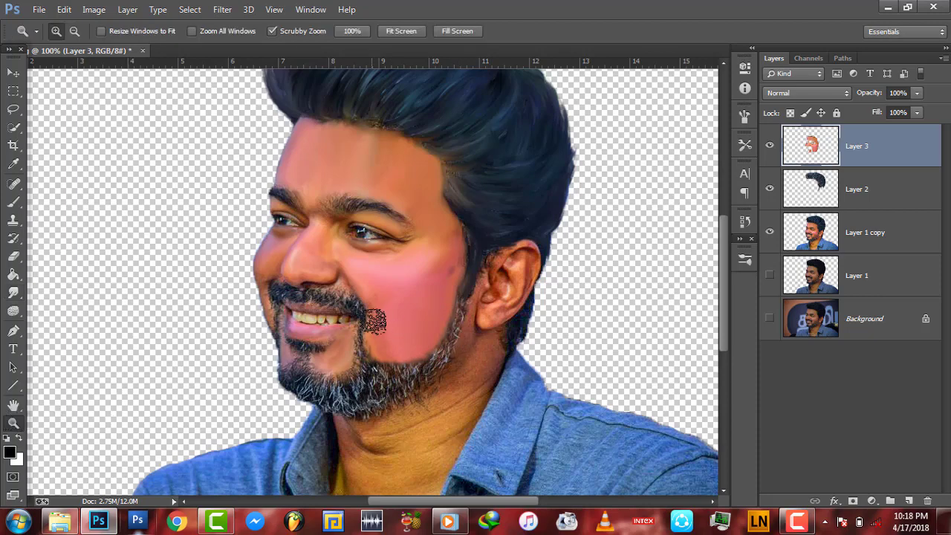
left_click_drag(433, 340, 420, 335)
key("e")
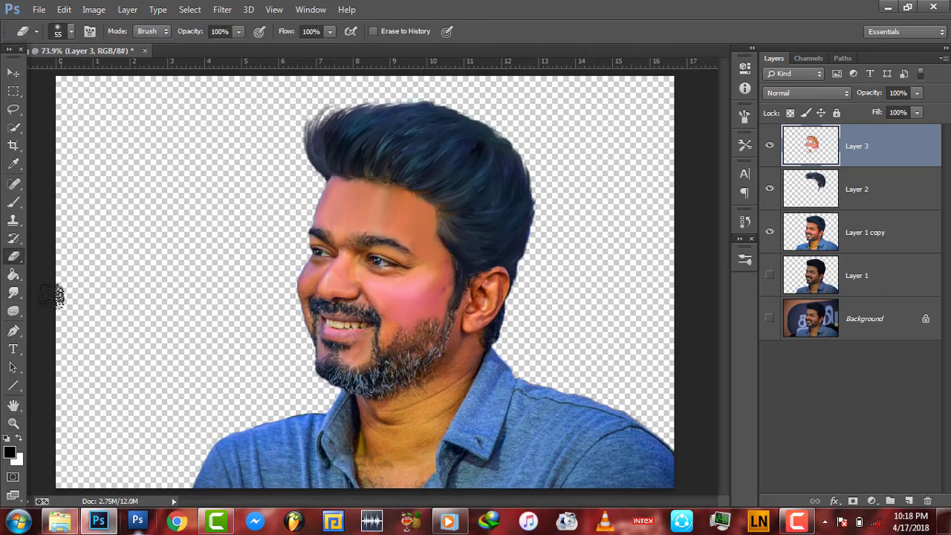
key("r")
right_click(378, 295)
left_click_drag(516, 394, 511, 429)
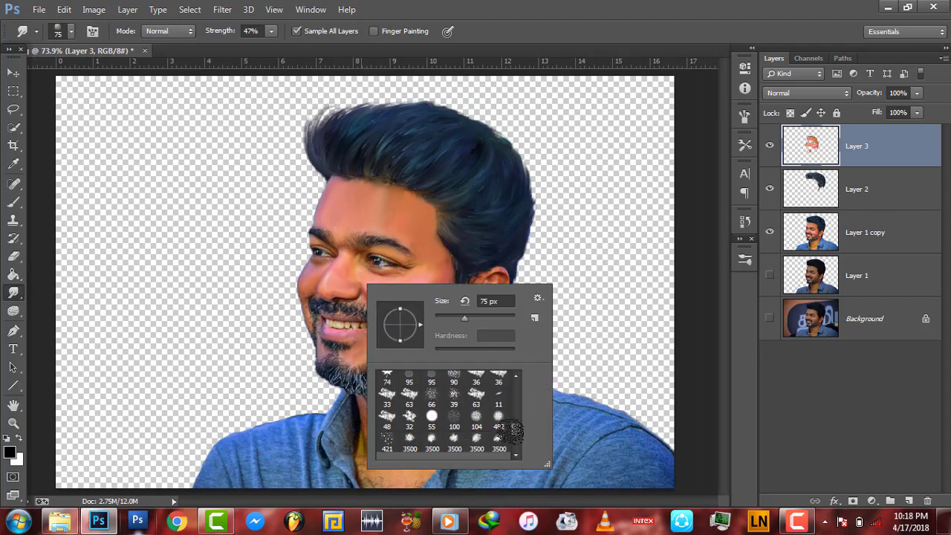
Pick a new 69 px brush tip and smooth the skin on the neck
left_click(499, 426)
type("69")
key("Return")
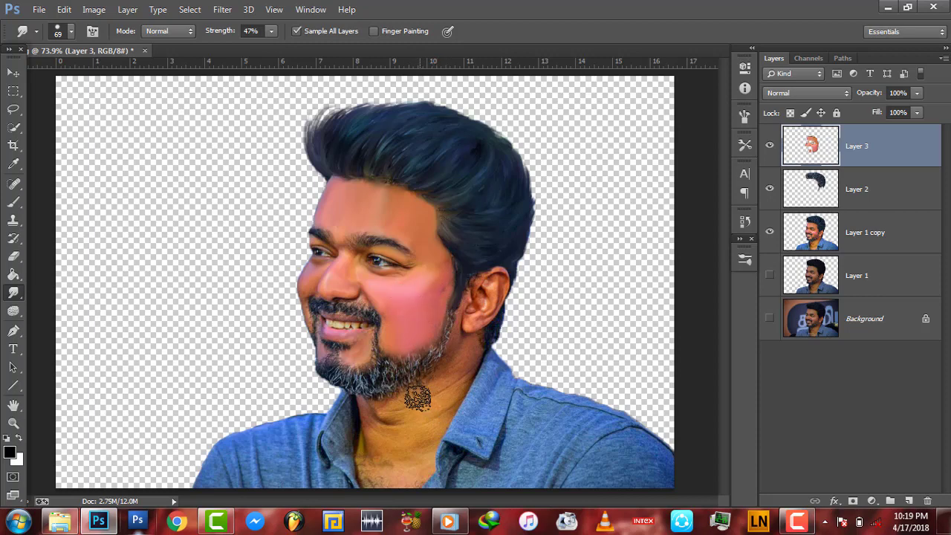
mouse_move(435, 397)
left_mouse_down()
mouse_move(405, 412)
mouse_move(463, 359)
mouse_move(407, 444)
mouse_move(373, 454)
mouse_move(411, 462)
mouse_move(374, 425)
mouse_move(407, 385)
mouse_move(420, 339)
left_mouse_up()
At 43 px, blend the cheek down across the jaw and restore 55% strength
right_click(433, 340)
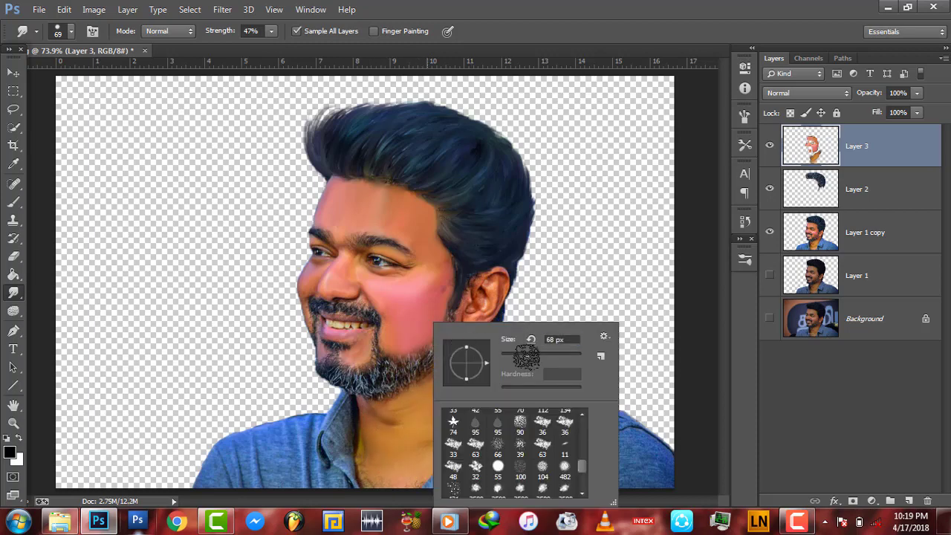
left_click_drag(524, 351, 513, 351)
key("Return")
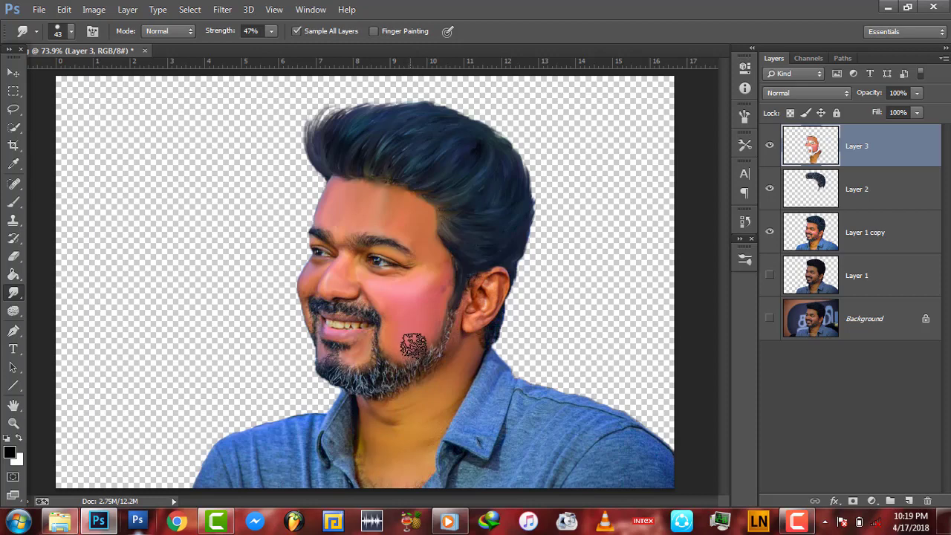
mouse_move(430, 333)
left_mouse_down()
mouse_move(435, 364)
mouse_move(398, 402)
left_mouse_up()
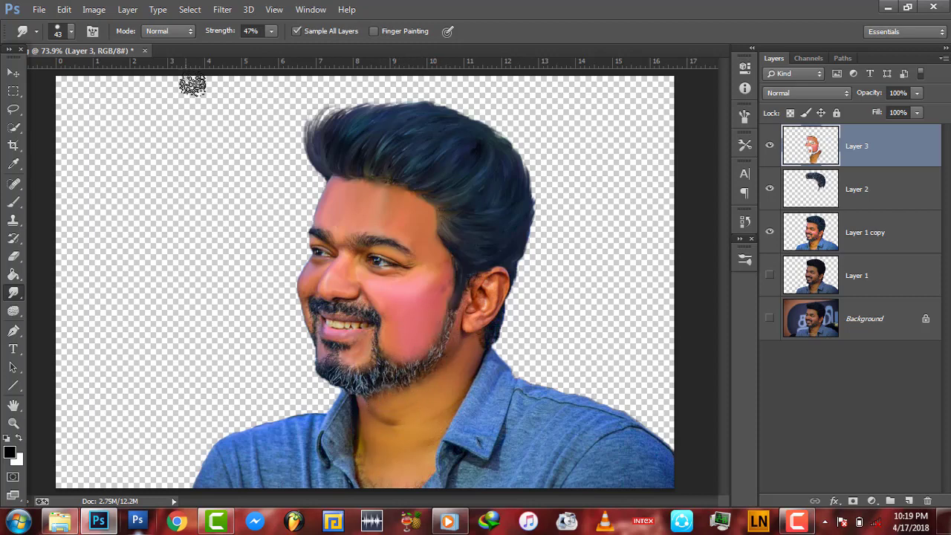
left_click_drag(217, 30, 225, 31)
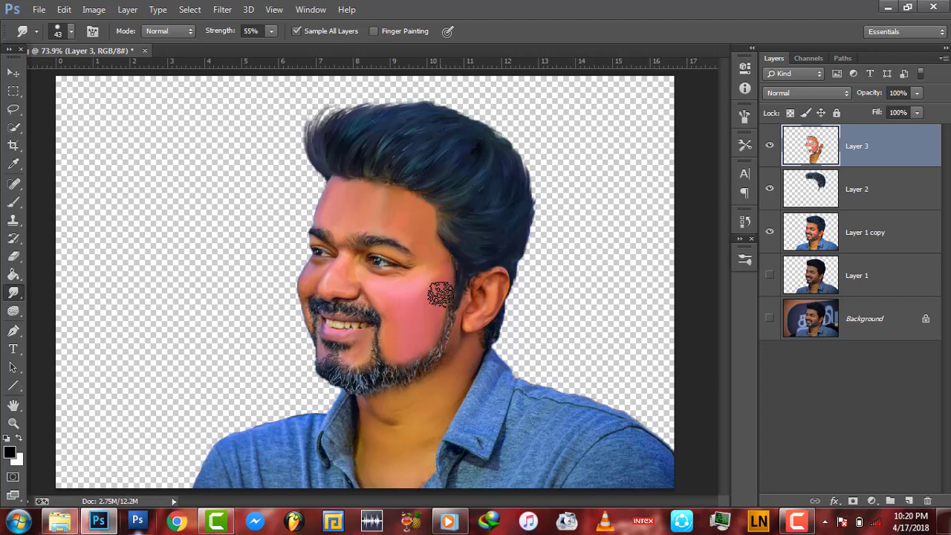
Merge Layer 3 down into Layer 2 and add two new empty layers
key("z")
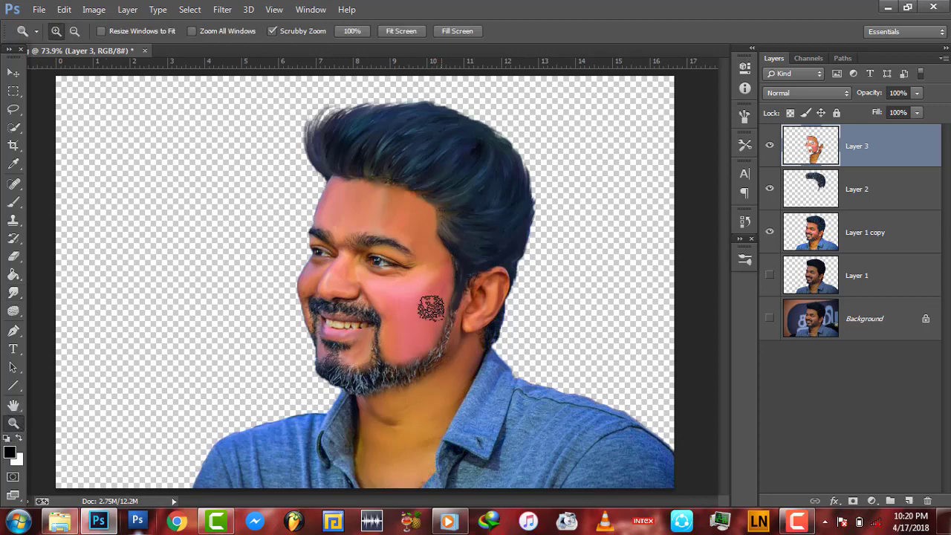
left_click(416, 309)
key("ctrl+0")
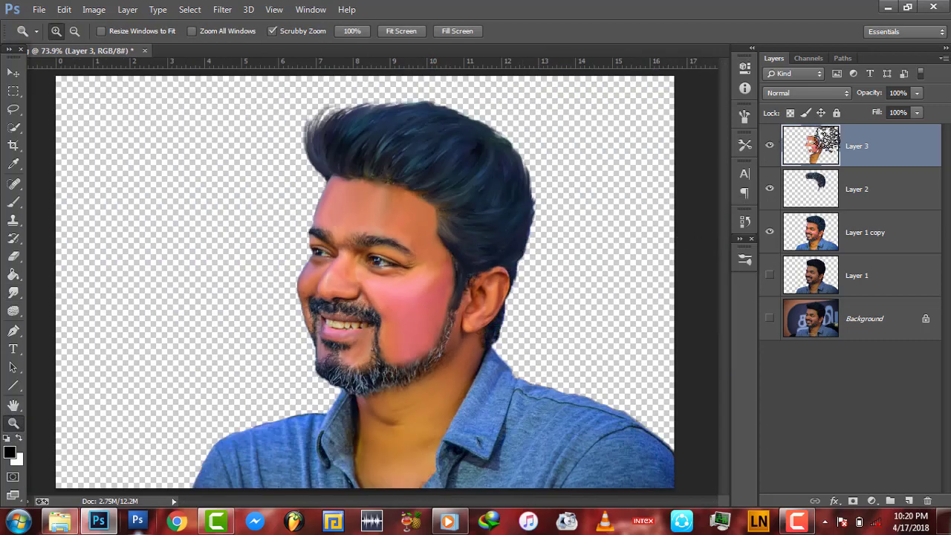
left_click(769, 231)
left_click(769, 233)
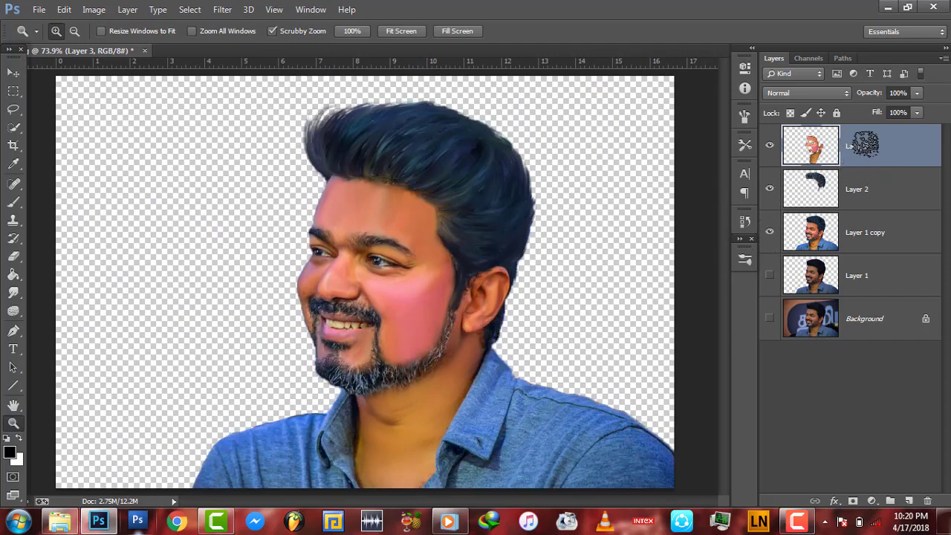
right_click(864, 143)
left_click(633, 392)
left_click(908, 501)
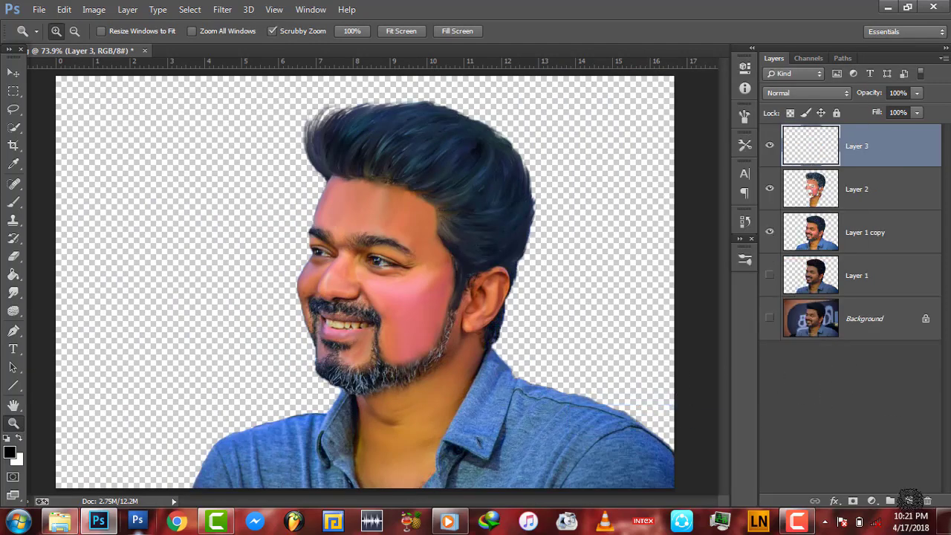
left_click(854, 200)
Zoom to 200% on the chin and beard and shrink the brush to 40
key("b")
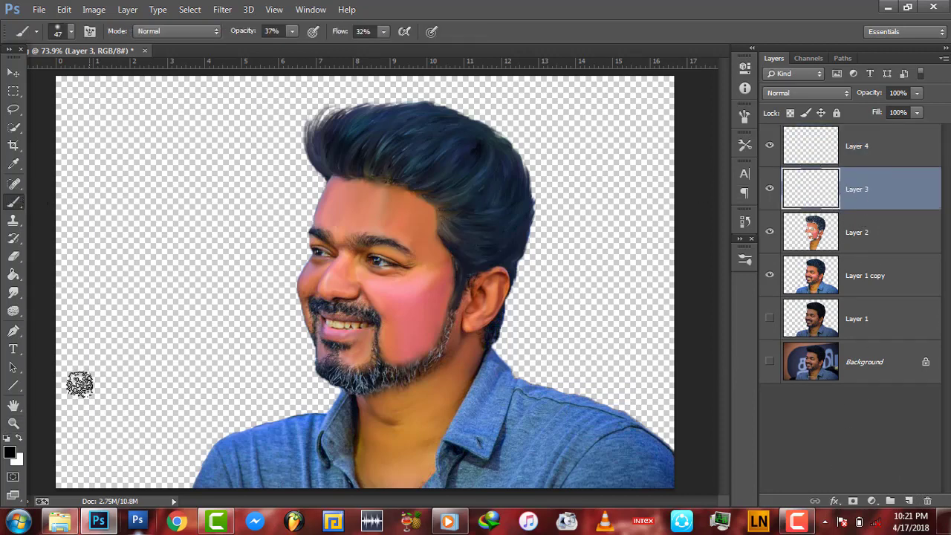
key("z")
left_click(386, 394)
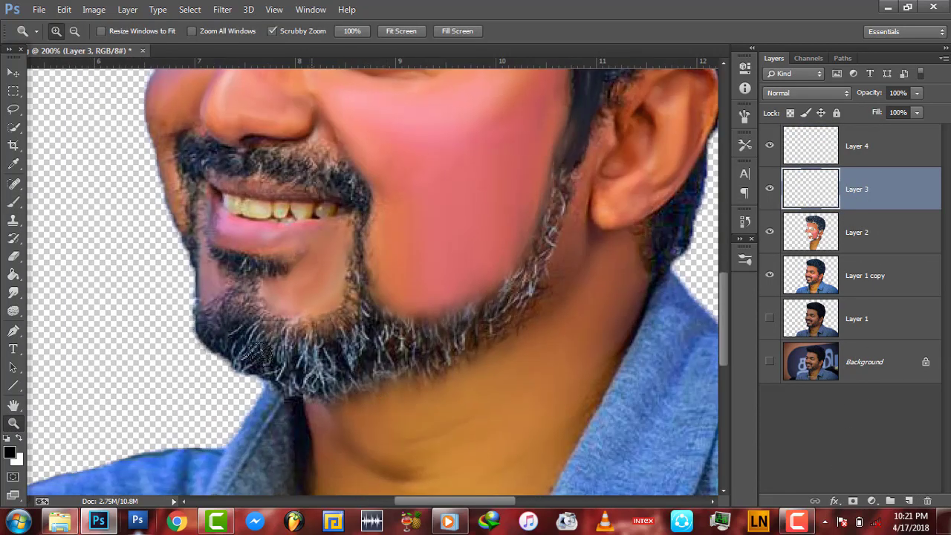
key("b")
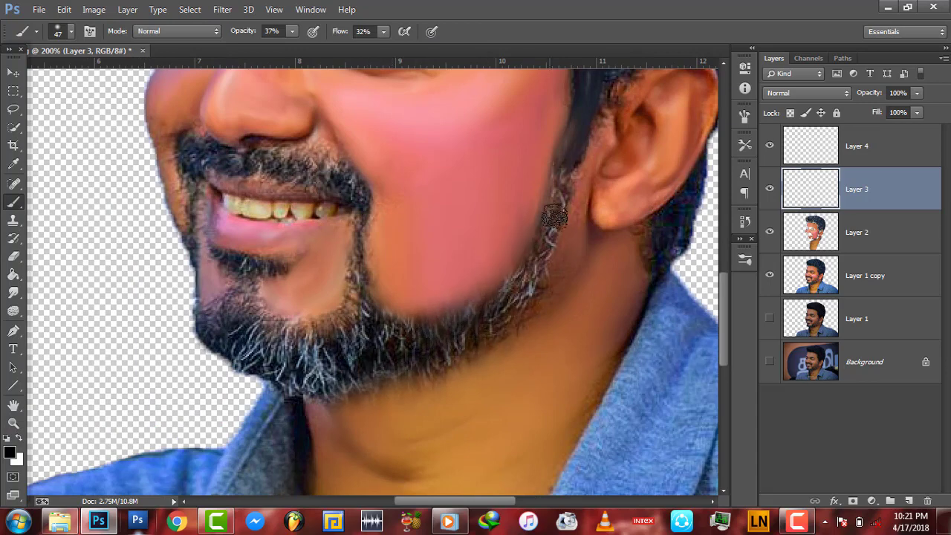
right_click(556, 217)
left_click_drag(646, 237, 637, 236)
key("Return")
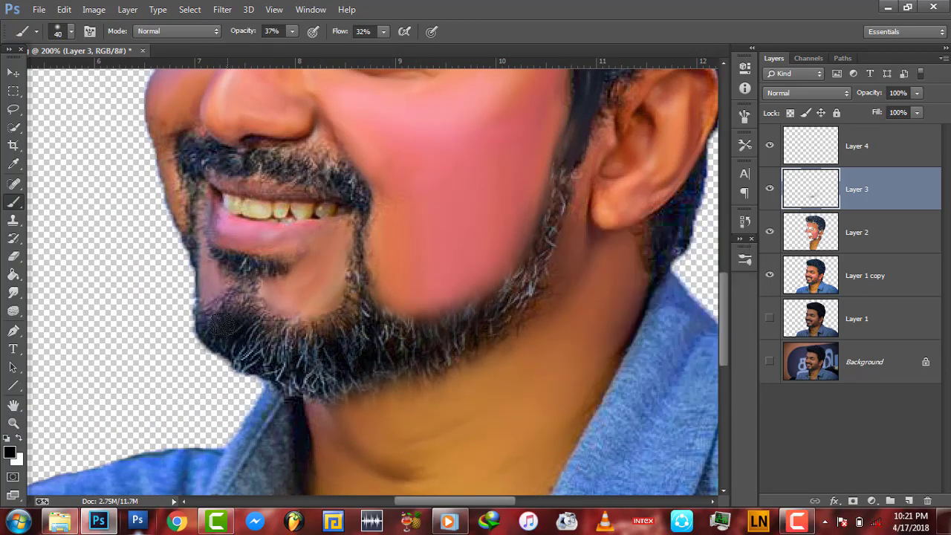
With a 24 px brush, paint dark shading at the mouth corner and chin beard edge
right_click(280, 349)
left_click_drag(365, 357, 357, 357)
key("Return")
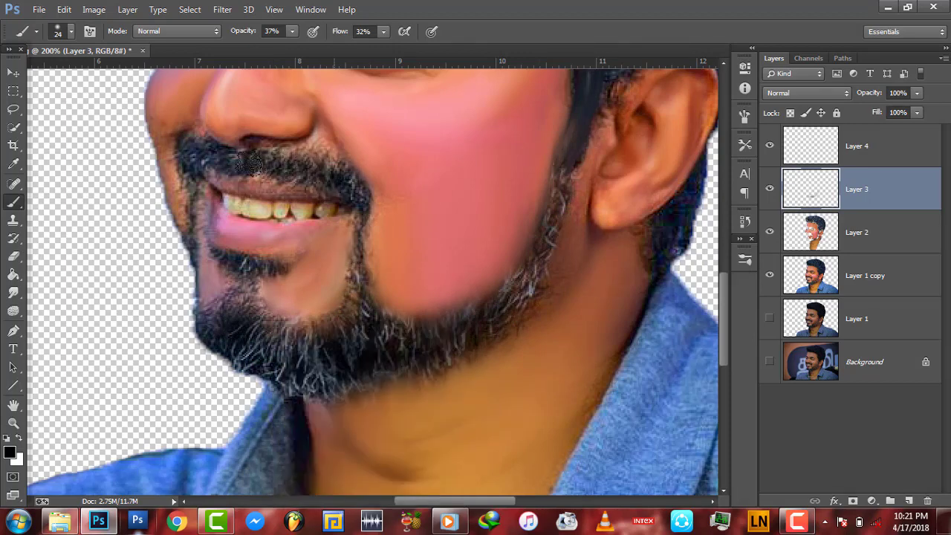
left_click_drag(333, 208, 352, 213)
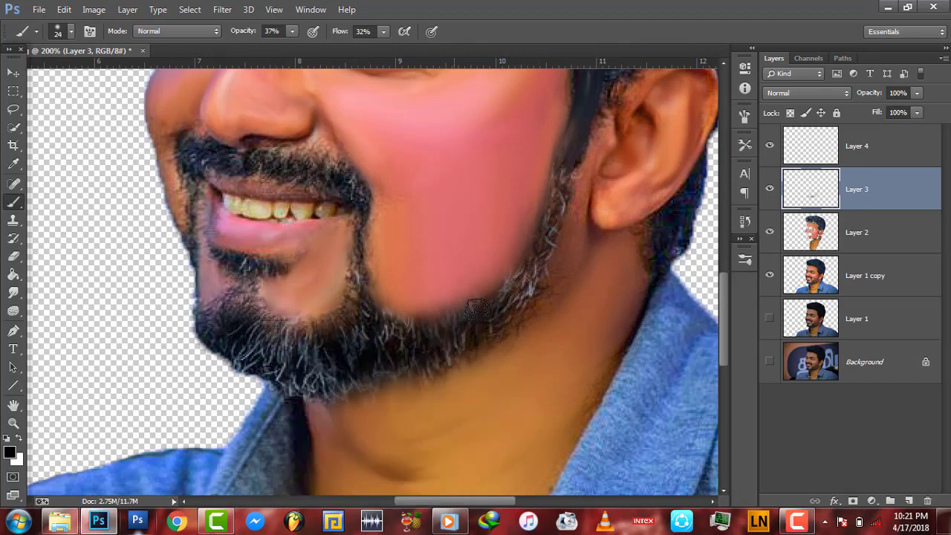
left_click_drag(477, 309, 488, 330)
Set Layer 3 to Hard Light blending and merge it down into Layer 2
key("z")
right_click(271, 299)
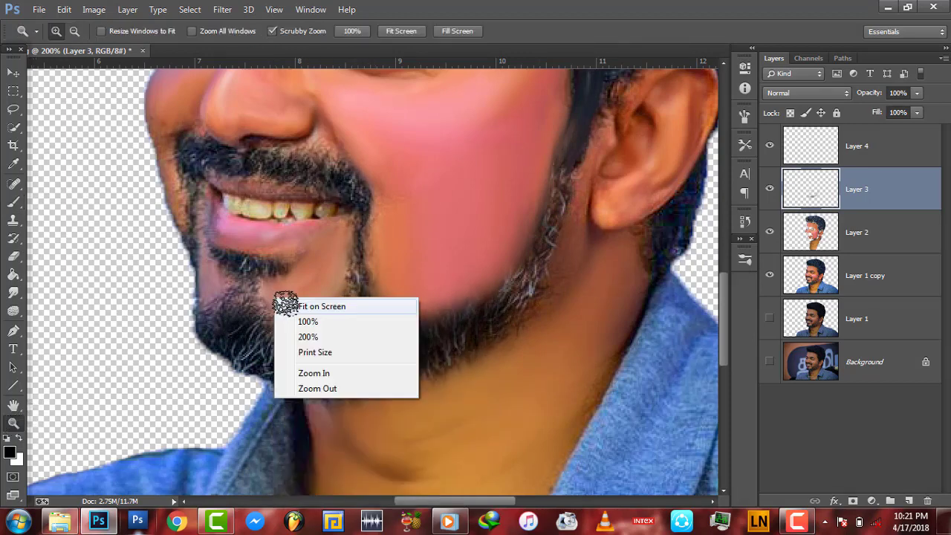
left_click(290, 305)
left_click(807, 92)
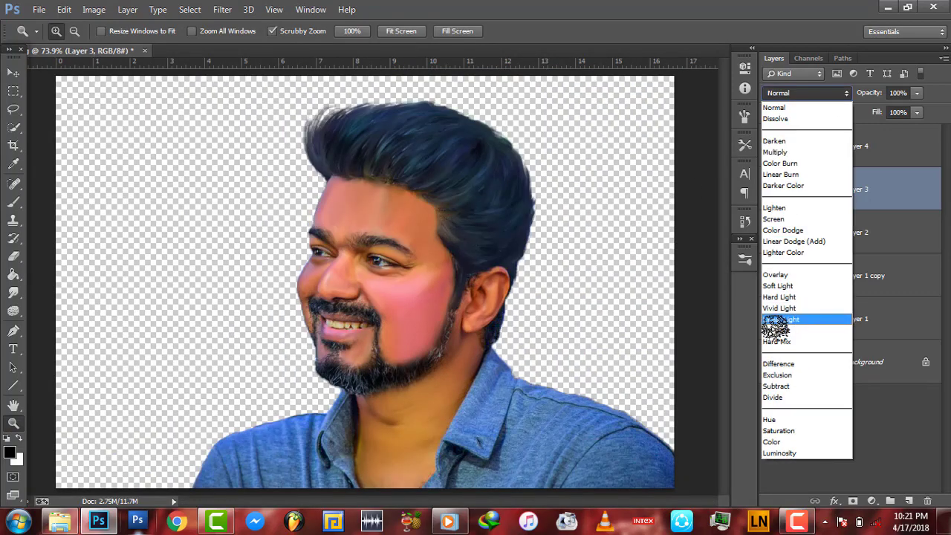
left_click(781, 300)
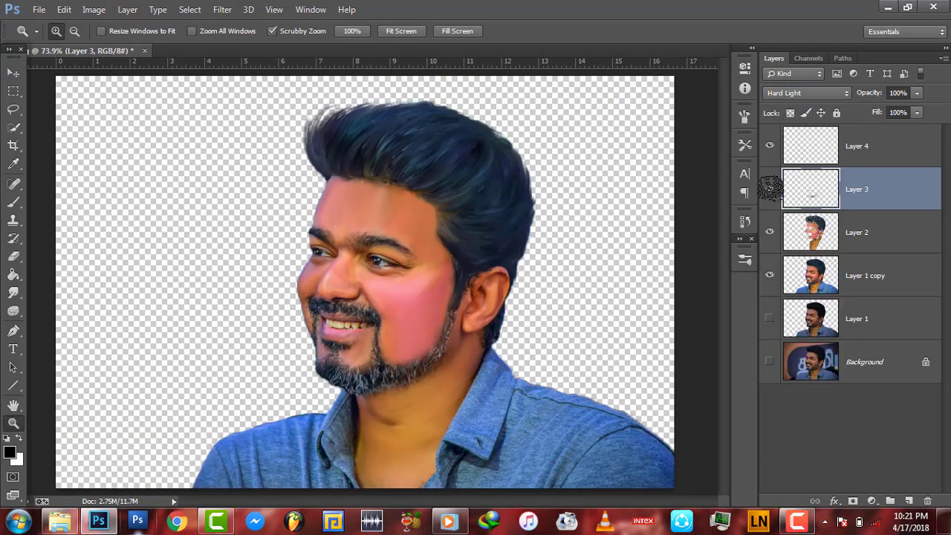
right_click(881, 192)
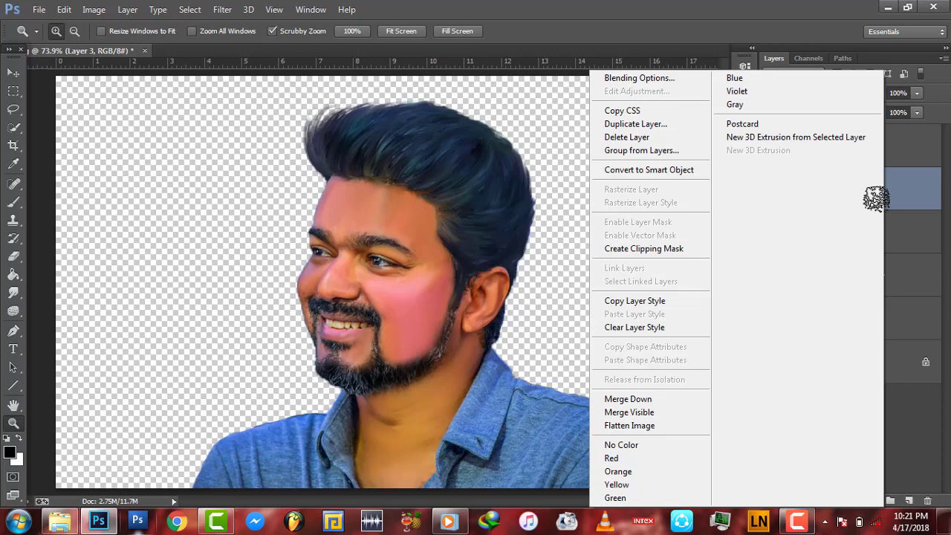
left_click(664, 396)
Merge Layer 2 down into Layer 1 copy and compare its visibility
left_click(858, 149)
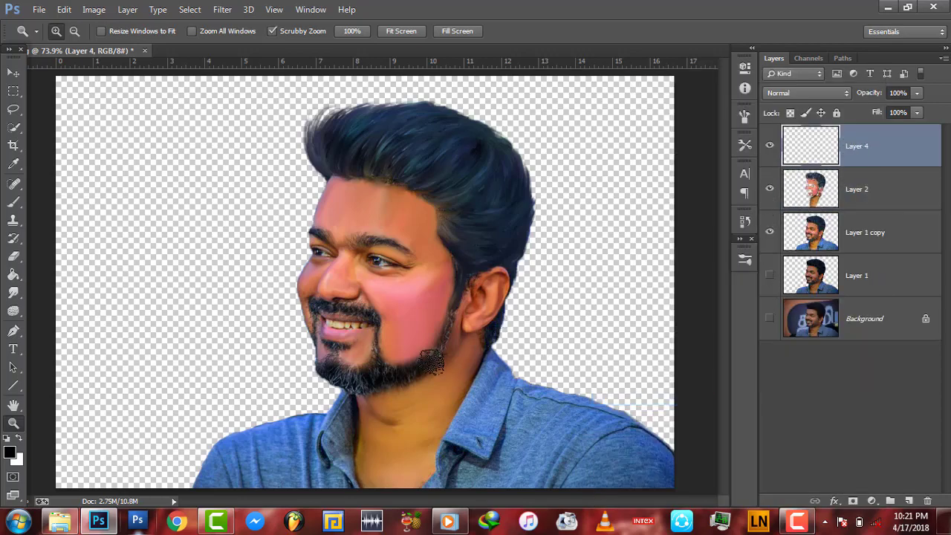
left_click(431, 363)
left_click(862, 192)
right_click(862, 192)
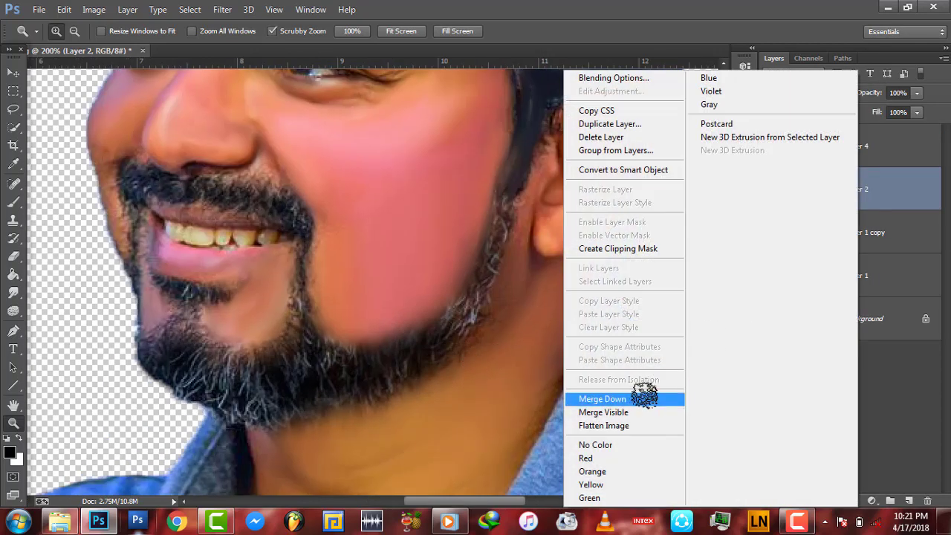
left_click(645, 397)
key("ctrl+0")
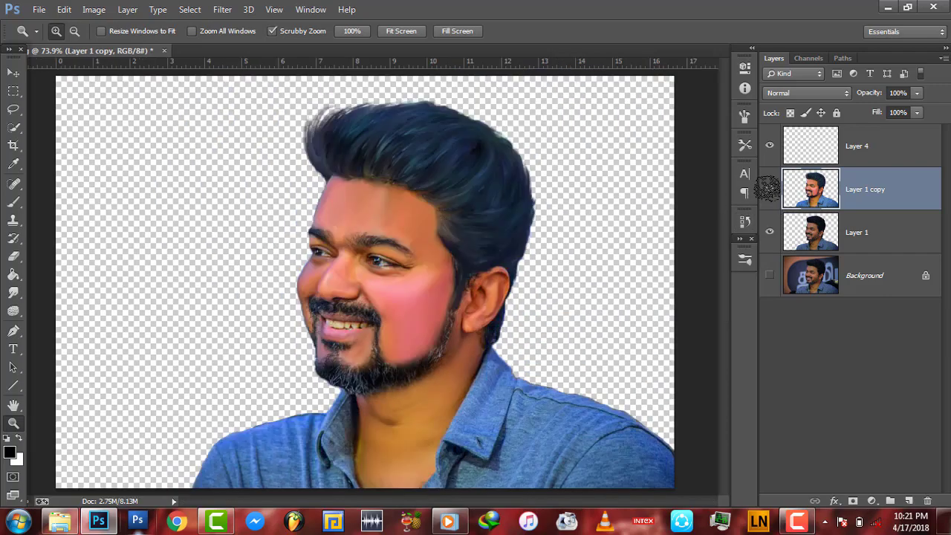
left_click(769, 189)
left_click(769, 189)
left_click(769, 189)
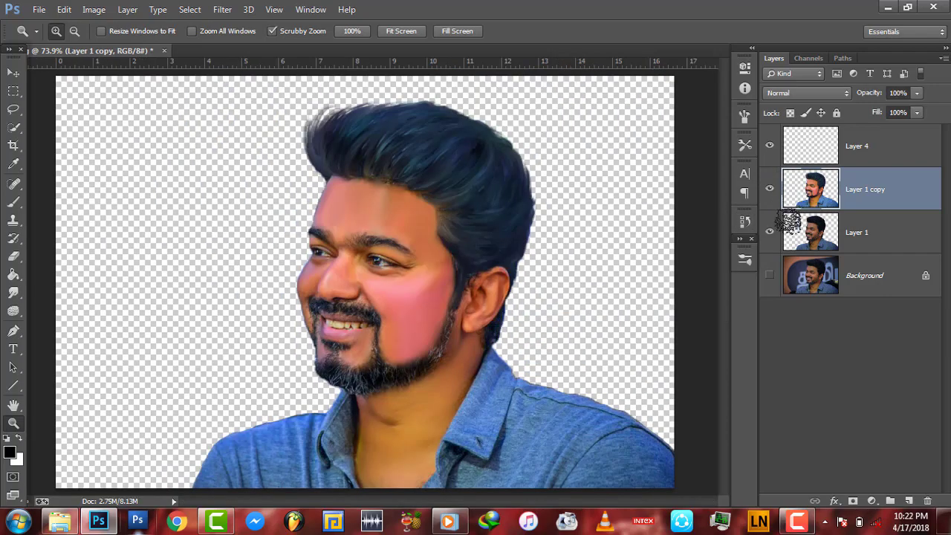
Duplicate Layer 1 and Layer 1 copy (making Layer 1 copy 3), hiding the original Layer 1
left_click_drag(790, 221, 909, 501)
left_click(769, 275)
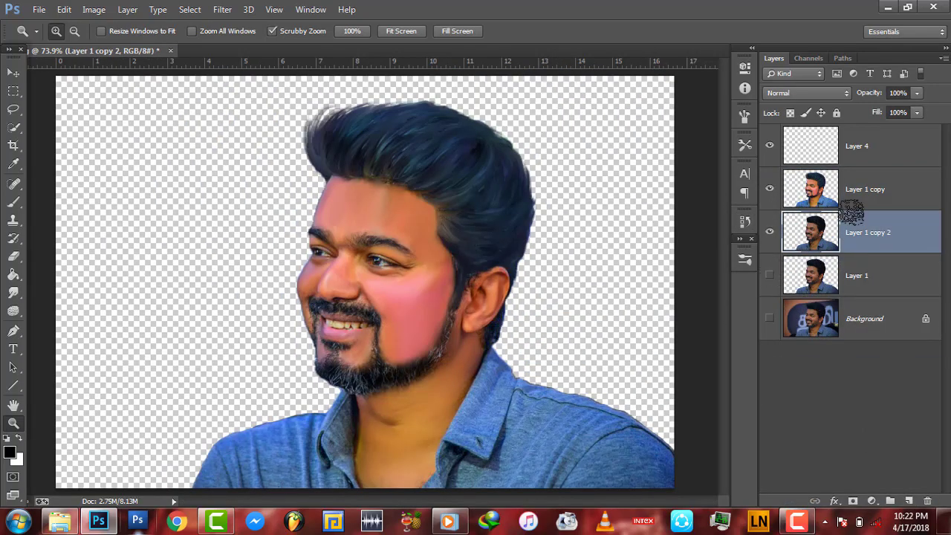
left_click_drag(850, 213, 908, 501)
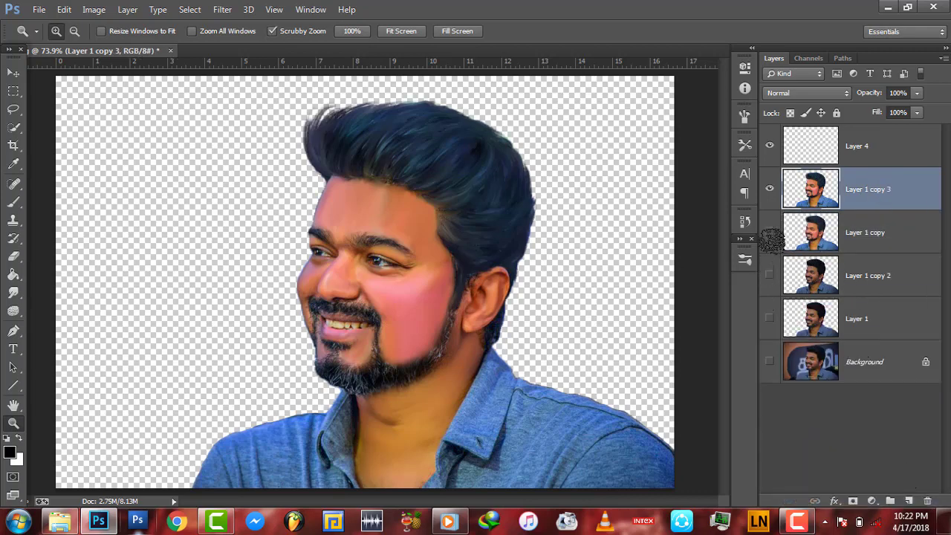
left_click(862, 145)
left_click(420, 416)
left_click(446, 364)
Set up the Smudge tool at 10 px with 78% strength
left_click(13, 293)
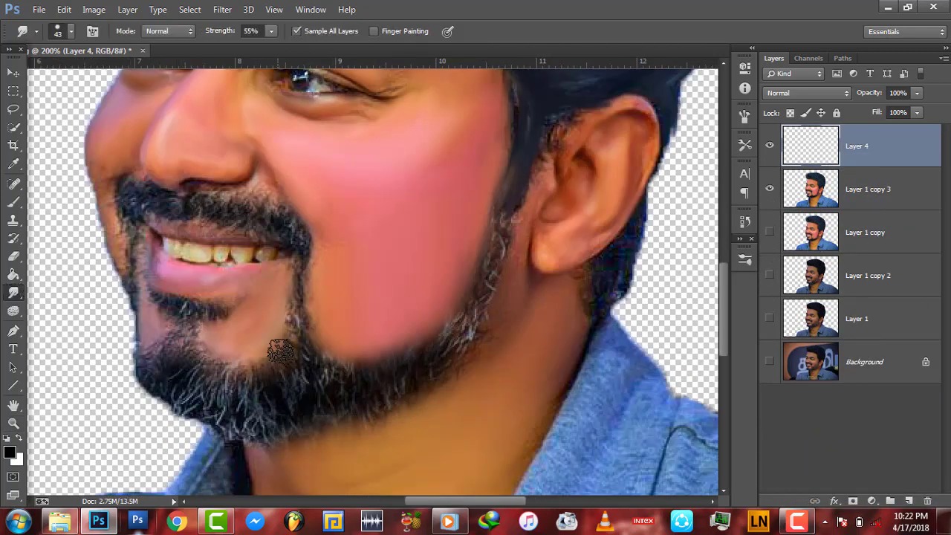
right_click(281, 351)
left_click_drag(371, 356, 360, 356)
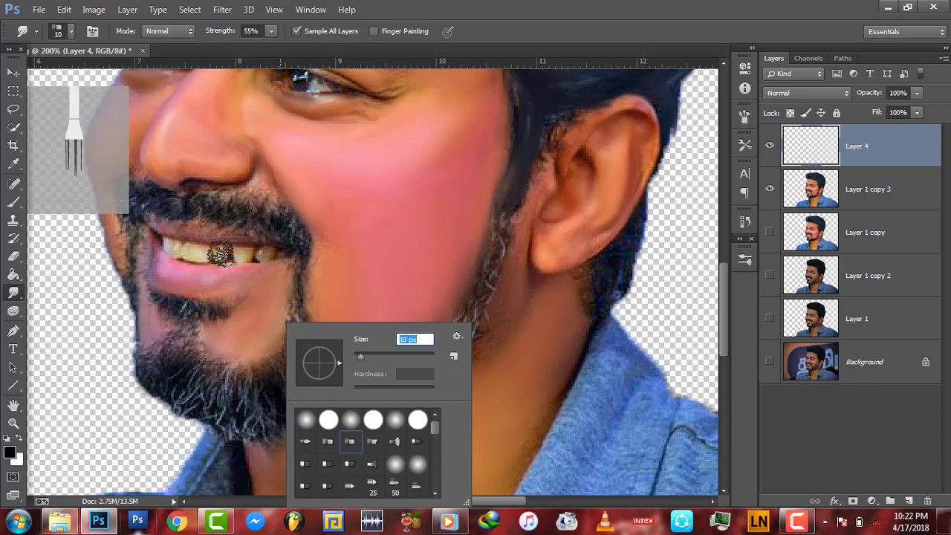
left_click_drag(216, 30, 221, 30)
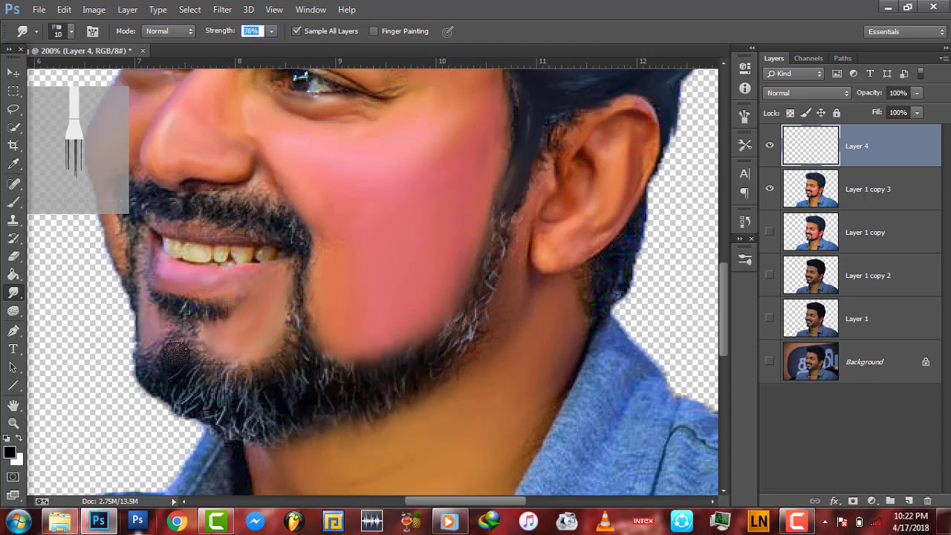
Smudge the jawline and lower-chin beard edges into fine, wispy hair strands
left_click_drag(177, 351, 182, 387)
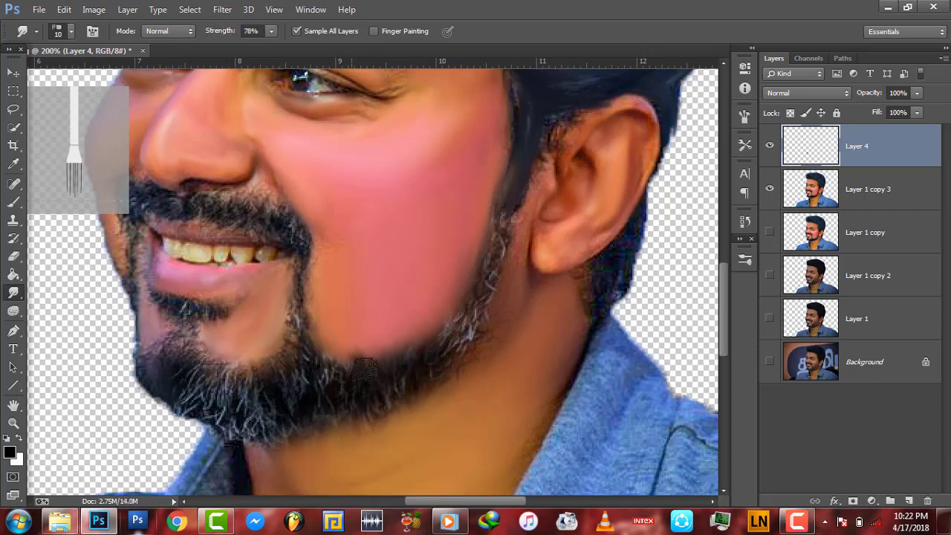
mouse_move(365, 366)
left_mouse_down()
mouse_move(404, 334)
mouse_move(451, 343)
mouse_move(483, 306)
left_mouse_up()
mouse_move(336, 356)
left_mouse_down()
mouse_move(316, 346)
mouse_move(355, 409)
left_mouse_up()
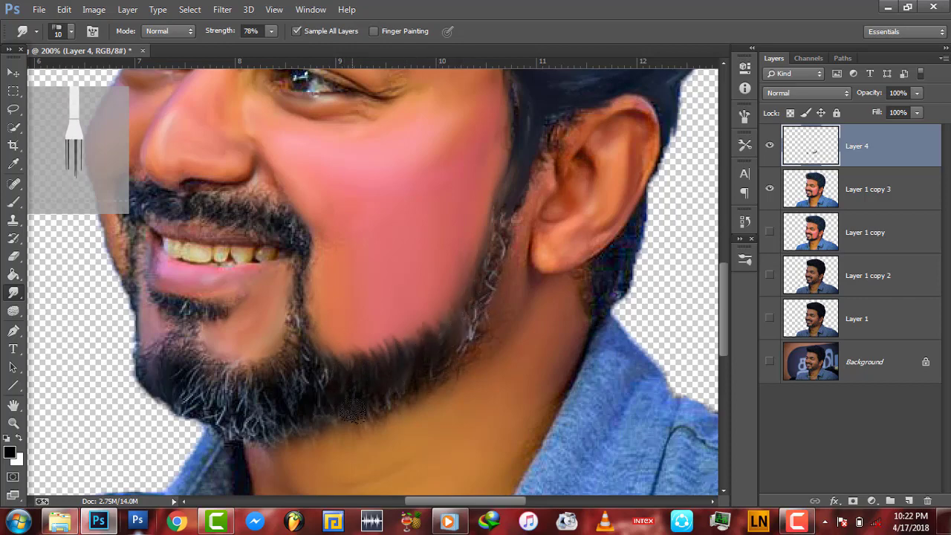
mouse_move(202, 364)
left_mouse_down()
mouse_move(223, 416)
mouse_move(191, 364)
left_mouse_up()
mouse_move(198, 403)
left_mouse_down()
mouse_move(153, 353)
mouse_move(160, 405)
left_mouse_up()
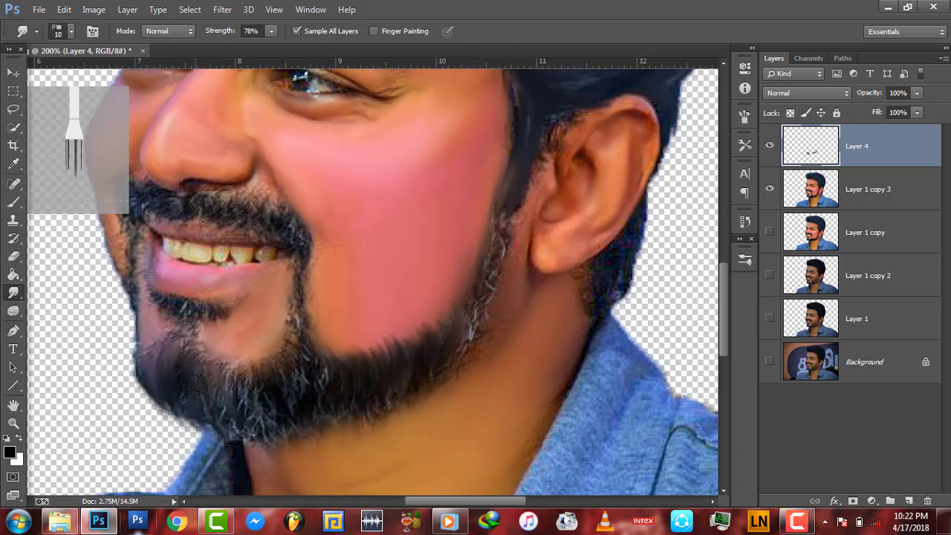
mouse_move(204, 367)
left_mouse_down()
mouse_move(215, 439)
mouse_move(243, 373)
mouse_move(288, 363)
mouse_move(260, 371)
left_mouse_up()
mouse_move(172, 364)
left_mouse_down()
mouse_move(154, 345)
mouse_move(159, 401)
mouse_move(152, 373)
mouse_move(186, 347)
left_mouse_up()
mouse_move(190, 314)
left_mouse_down()
mouse_move(172, 301)
mouse_move(237, 381)
left_mouse_up()
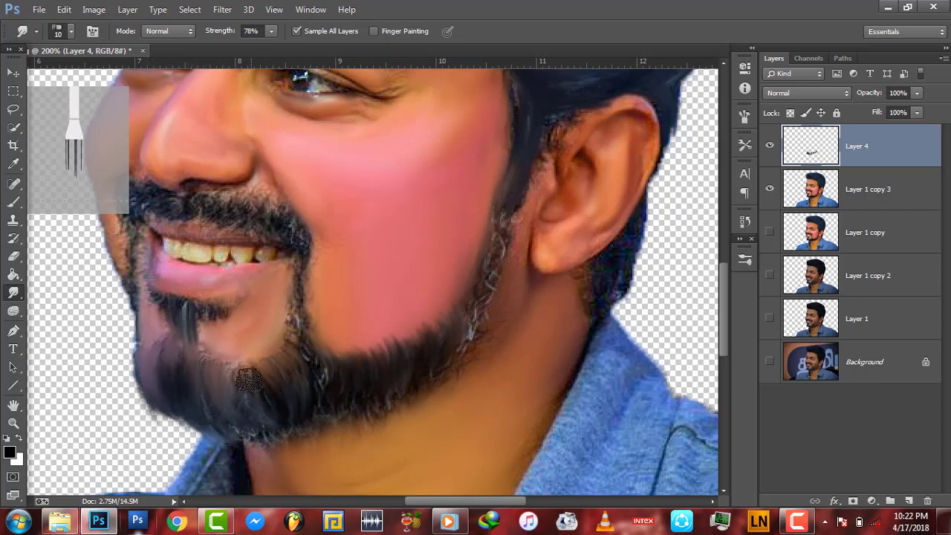
View the finished thalpy painting in Photo Viewer for reference, then return to the portrait
left_click(13, 423)
right_click(223, 333)
left_click(260, 355)
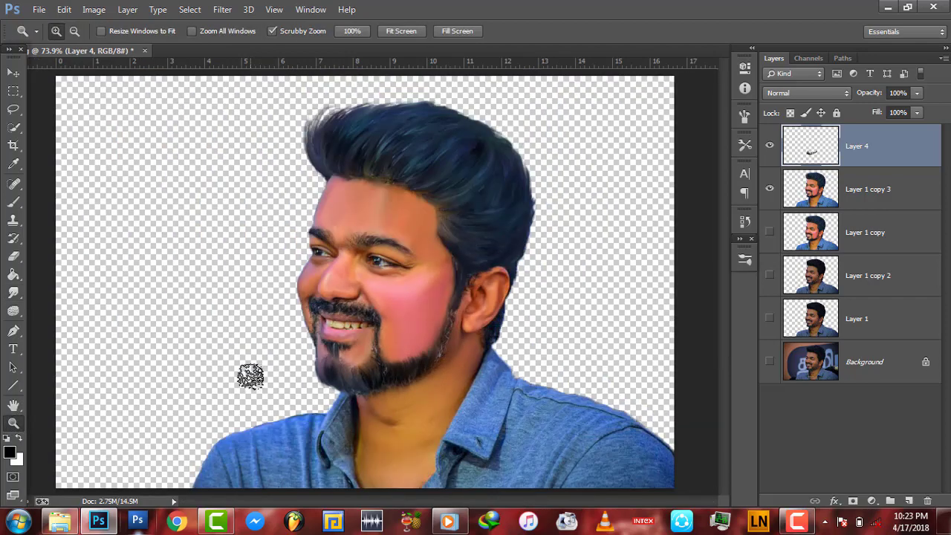
left_click(63, 521)
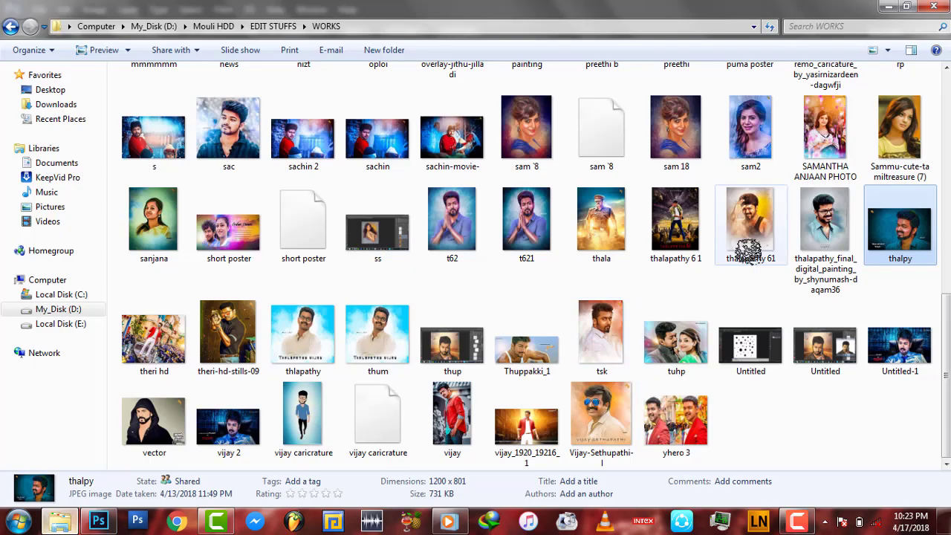
double_click(891, 219)
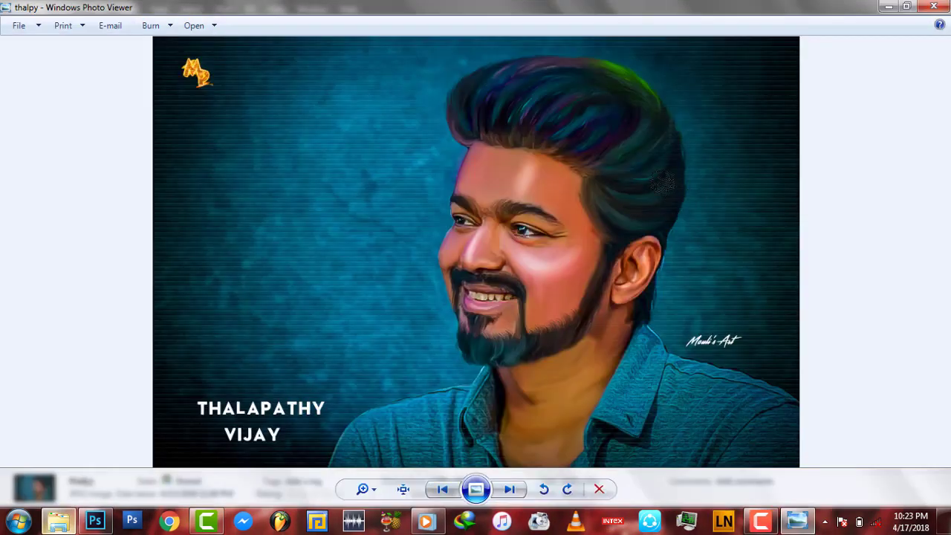
left_click(884, 10)
left_click(95, 521)
left_click(367, 418)
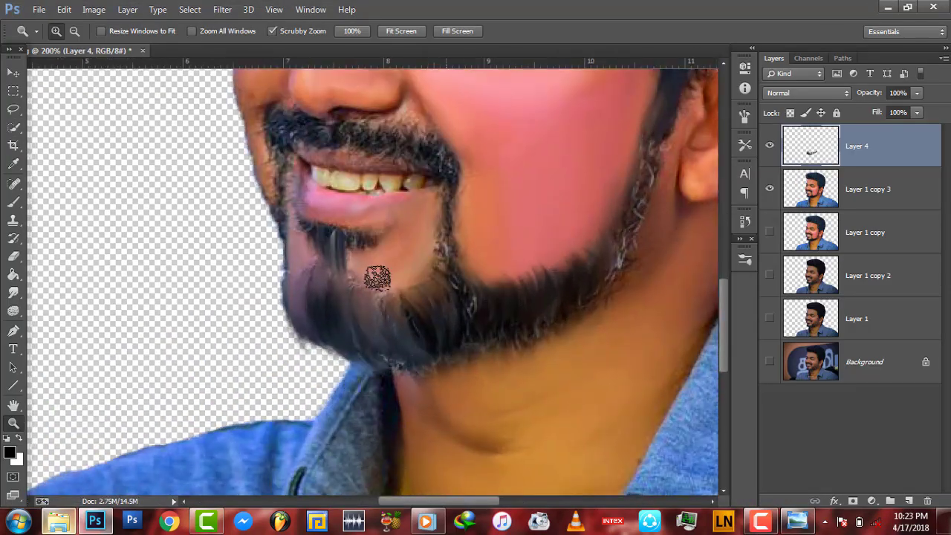
Smudge the beard and collar edge below the chin with a 20 px textured brush
left_click(14, 293)
right_click(197, 314)
scroll(341, 446, "down", 5)
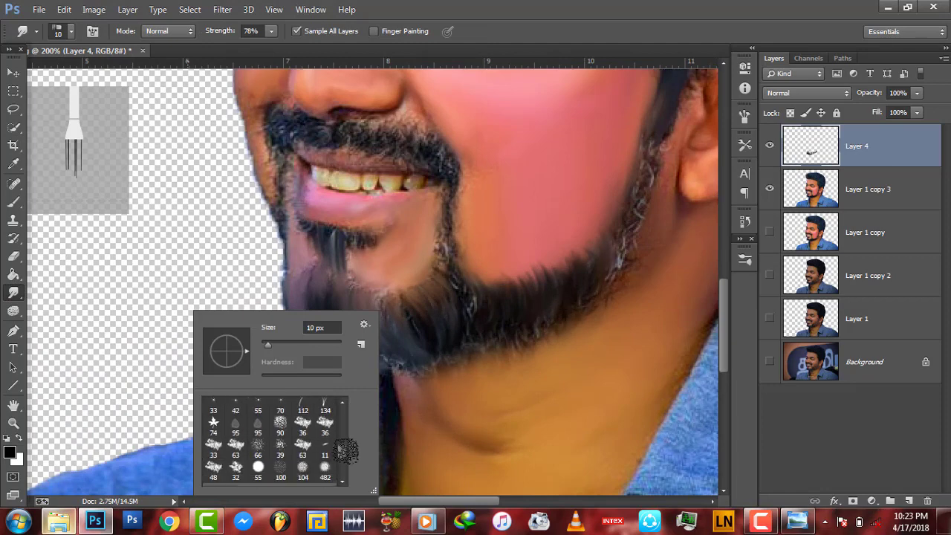
scroll(340, 450, "down", 5)
left_click(214, 438)
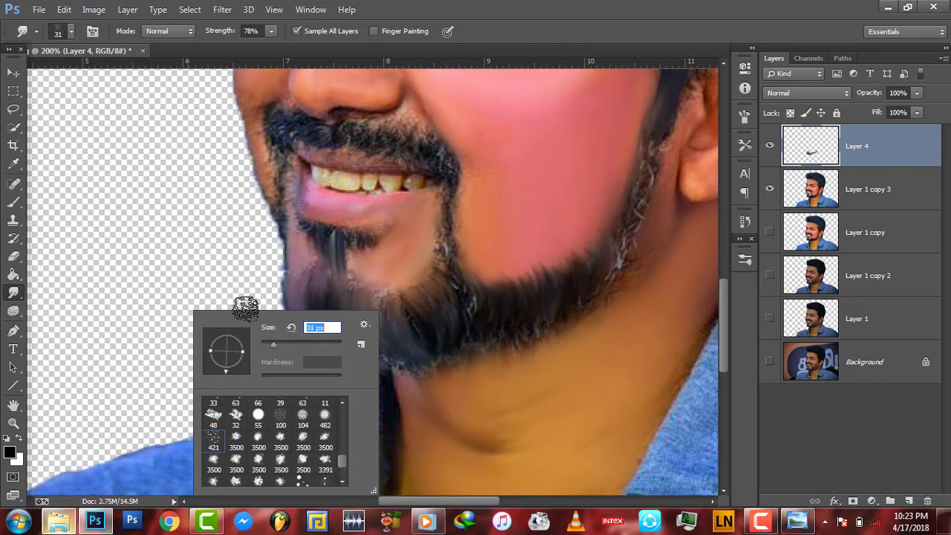
type("20")
key("Return")
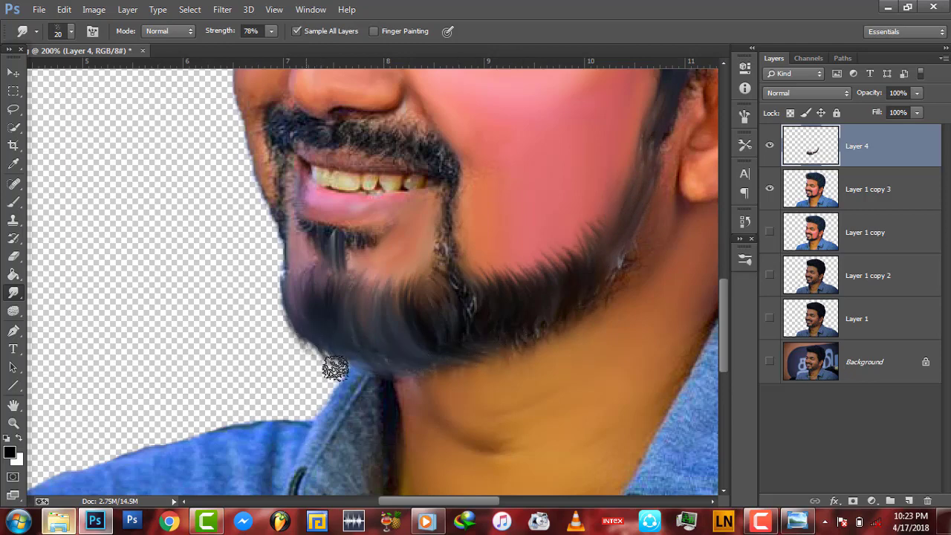
left_click_drag(336, 367, 378, 367)
Zoom to 200% on the chin and set the smudge brush size to 12
key("z")
right_click(349, 284)
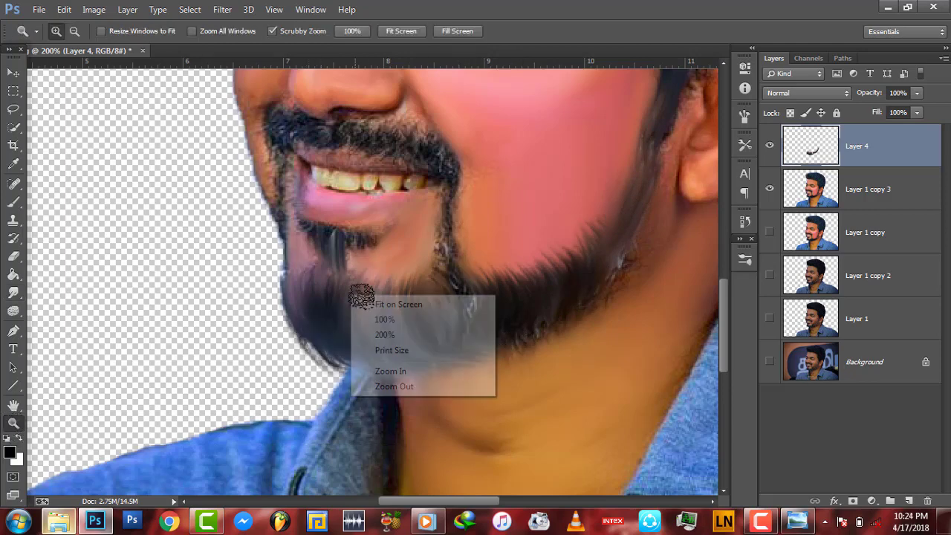
left_click(375, 295)
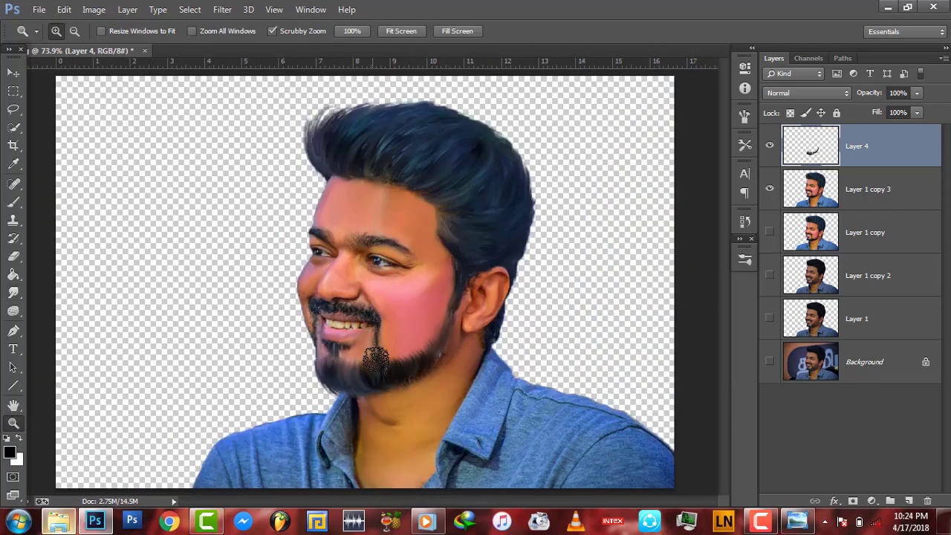
left_click(389, 405)
key("e")
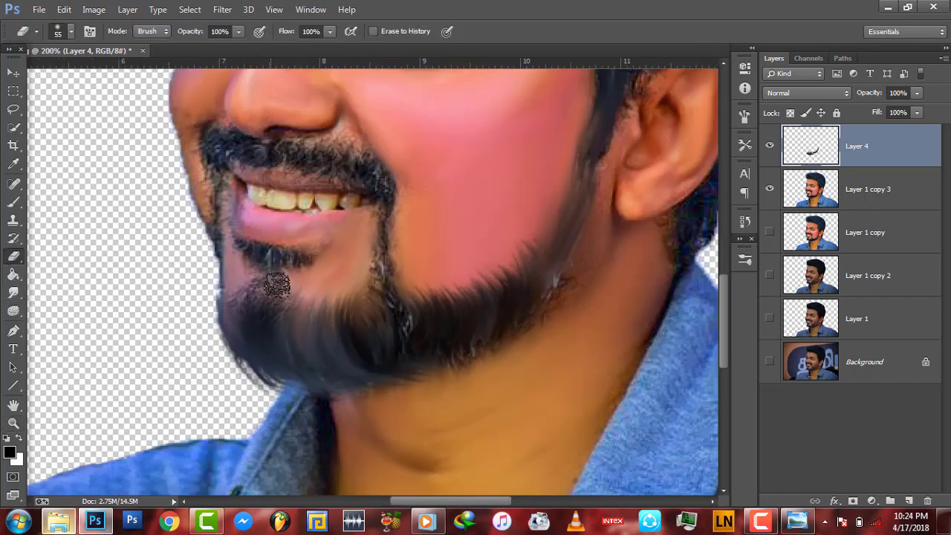
left_click(14, 293)
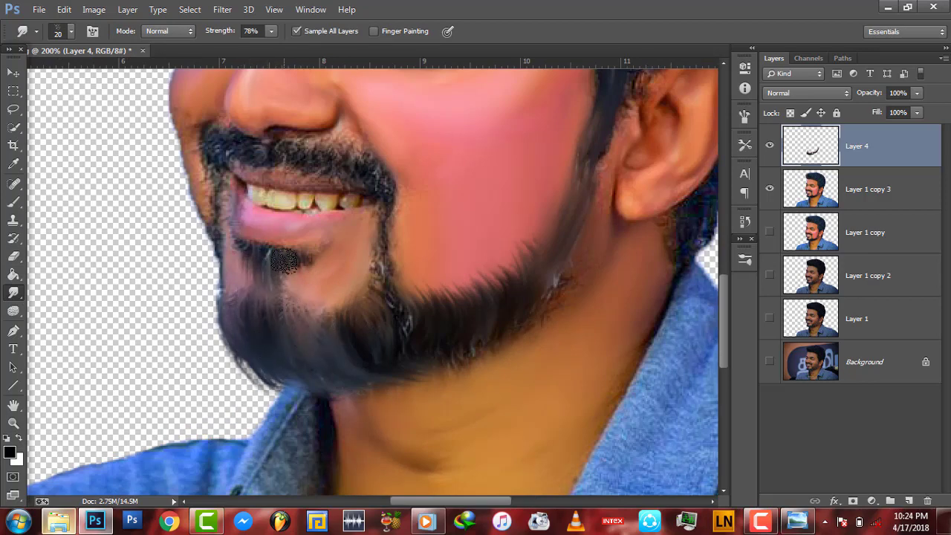
right_click(369, 202)
type("12")
key("Return")
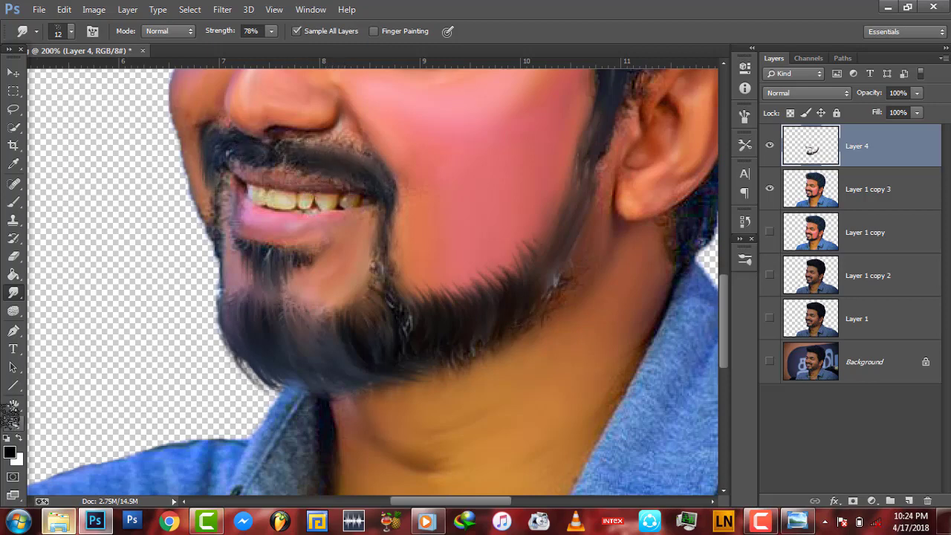
Continue smudging the beard, then zoom out to view the head and shoulders
key("z")
scroll(272, 217, "down", 5)
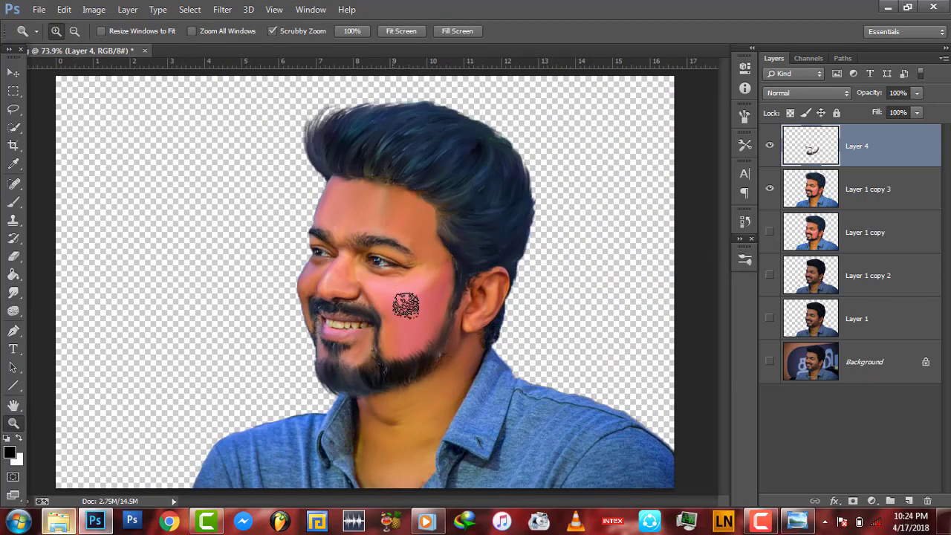
scroll(381, 393, "up", 5)
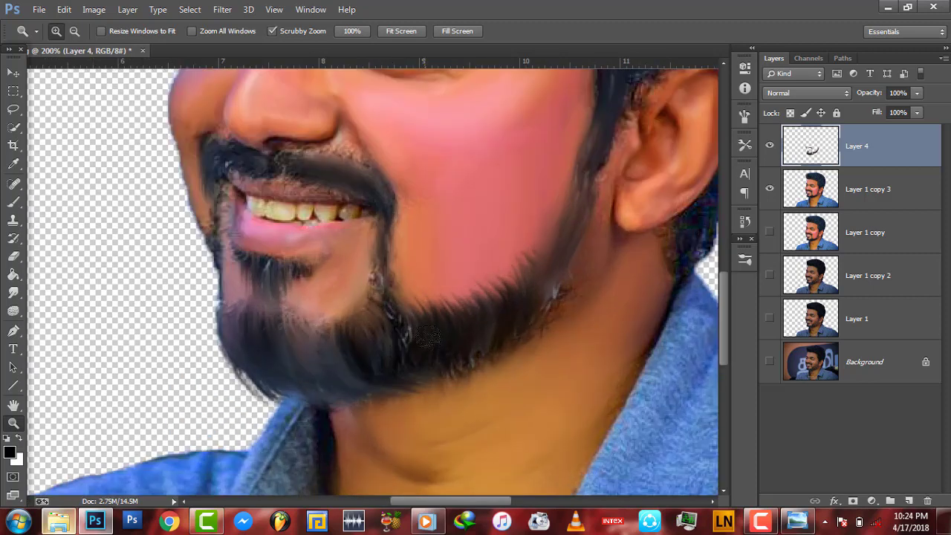
key("r")
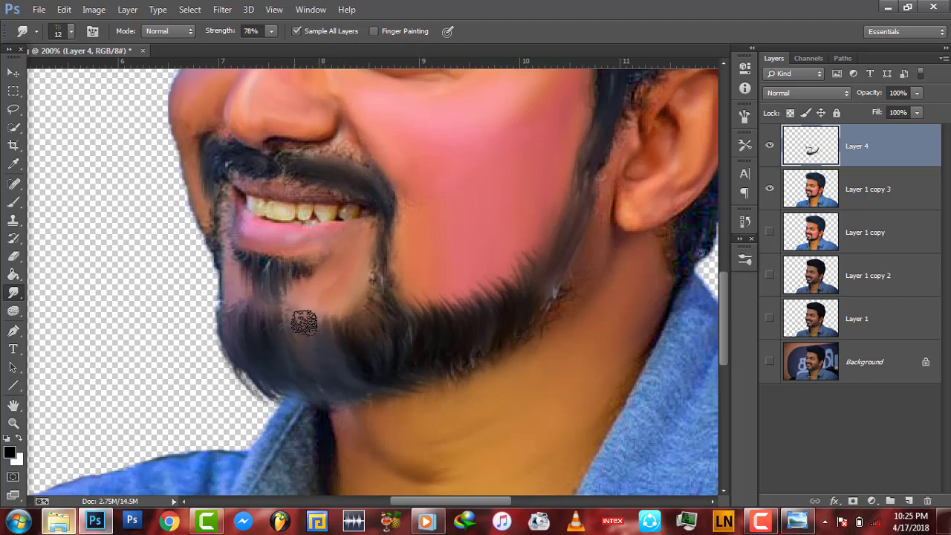
key("z")
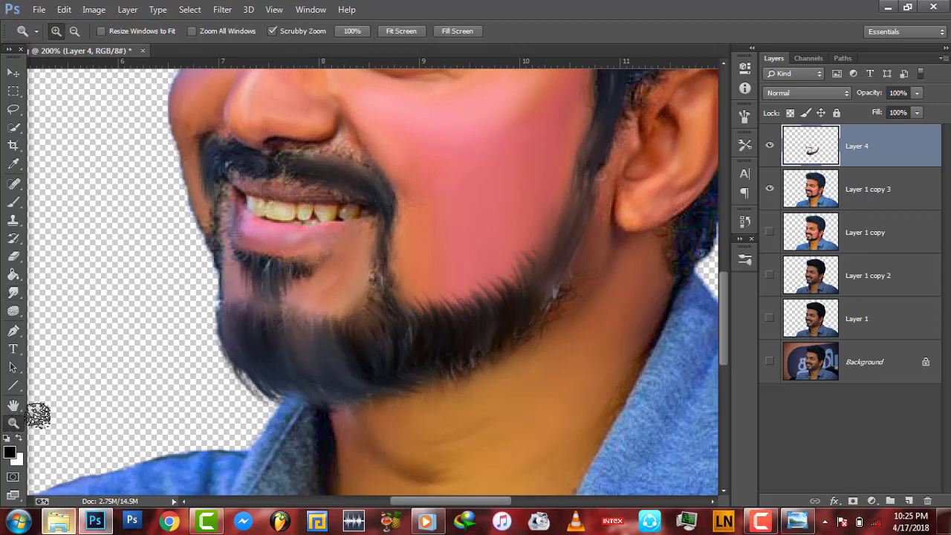
scroll(338, 279, "down", 5)
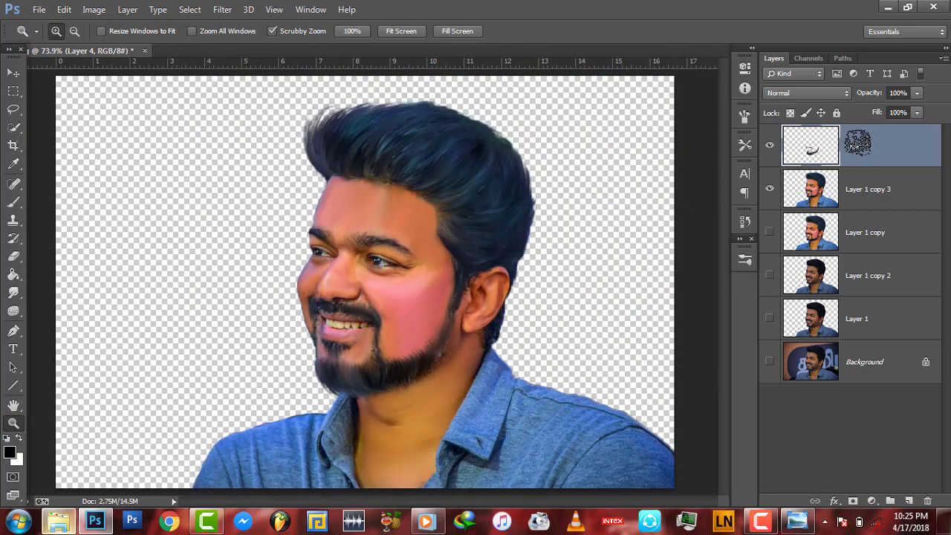
left_click(18, 310)
Select the Dodge tool and toggle Layer 4's visibility to compare the result
left_click(63, 322)
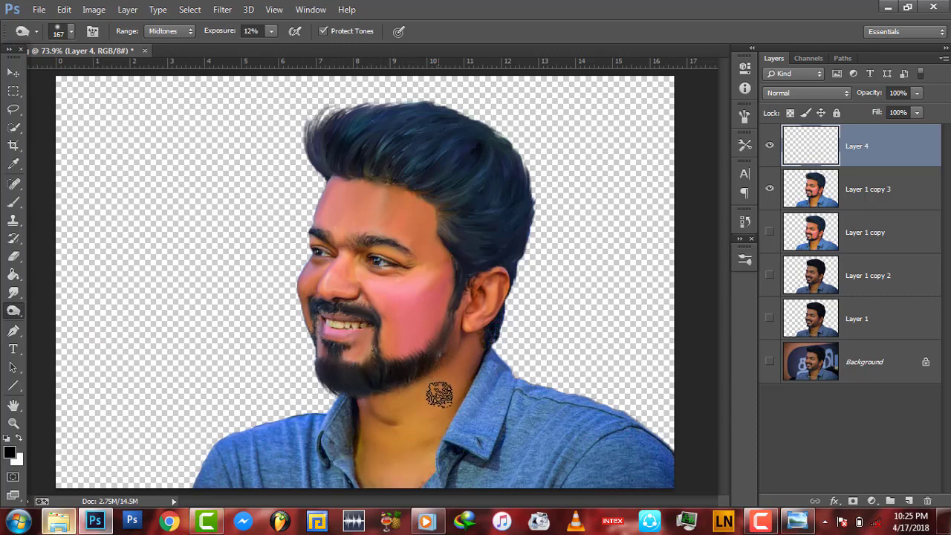
key("z")
right_click(414, 363)
key("Escape")
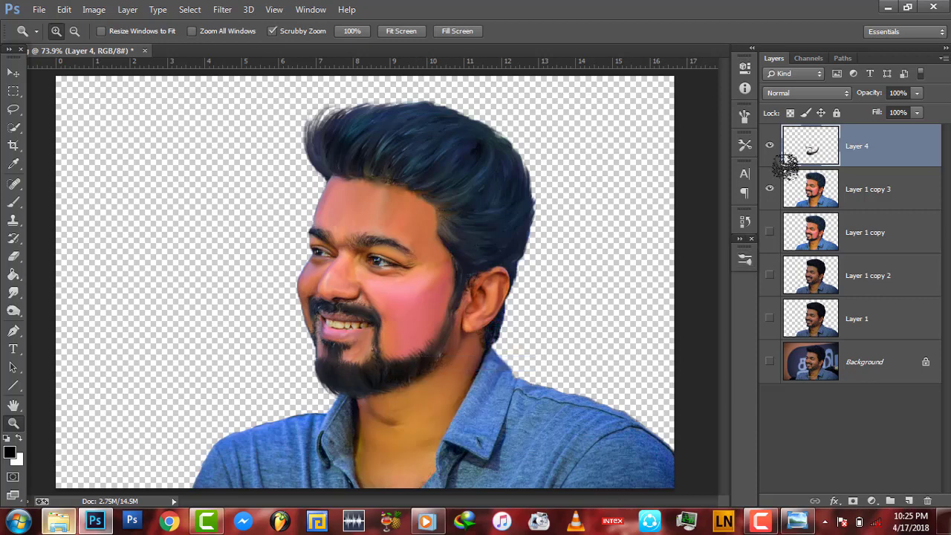
left_click(770, 188)
left_click(770, 146)
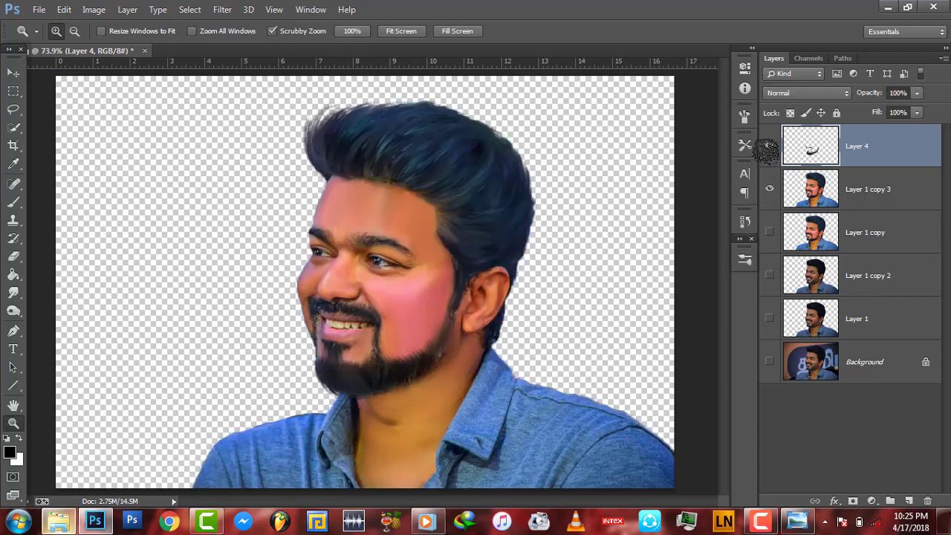
Delete Layer 4, keep Layer 1 copy 3 visible, and fit the image on screen
right_click(853, 149)
left_click(615, 131)
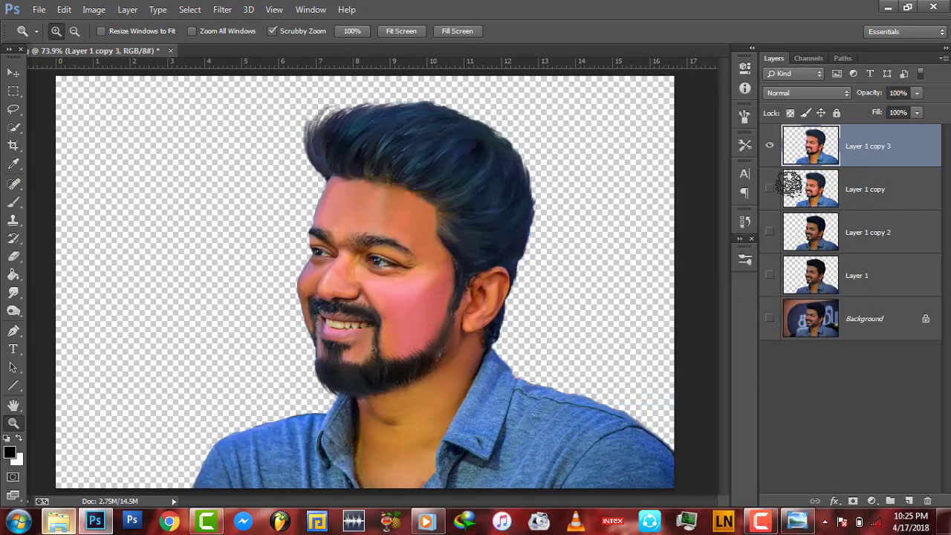
left_click(770, 146)
left_click(770, 188)
left_click(769, 189)
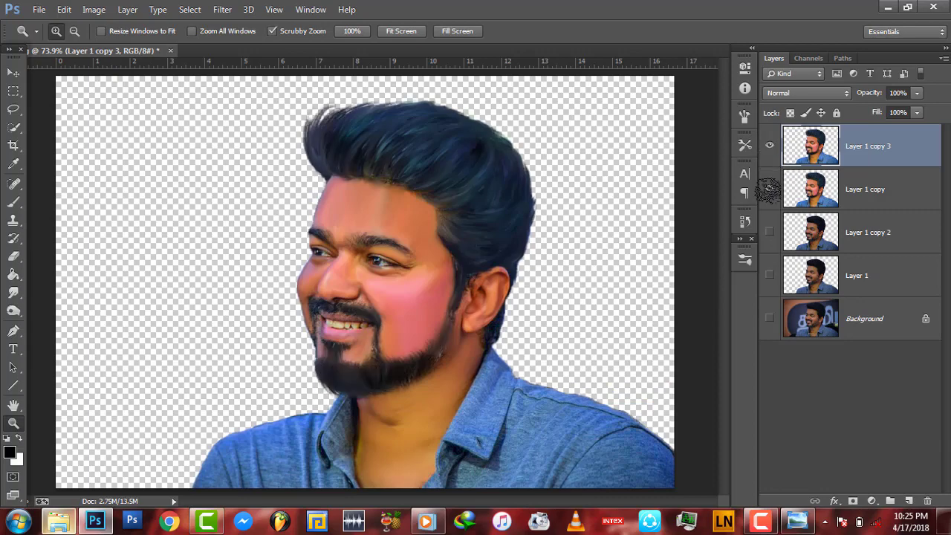
left_click(770, 189)
left_click(420, 289)
left_click(377, 318)
right_click(250, 219)
left_click(286, 238)
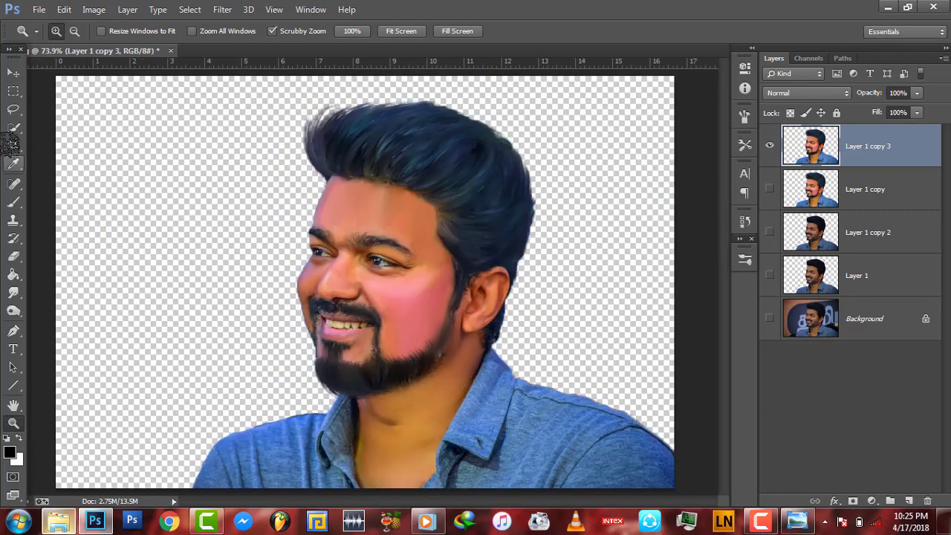
Quick-select the face skin, feather it 10 px, and raise its saturation by +16
key("w")
left_click_drag(364, 327, 356, 351)
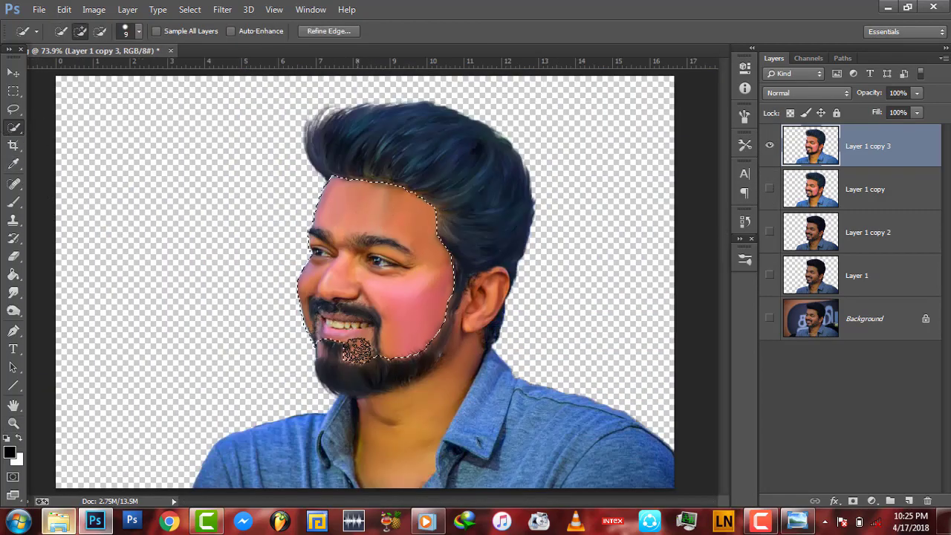
right_click(368, 273)
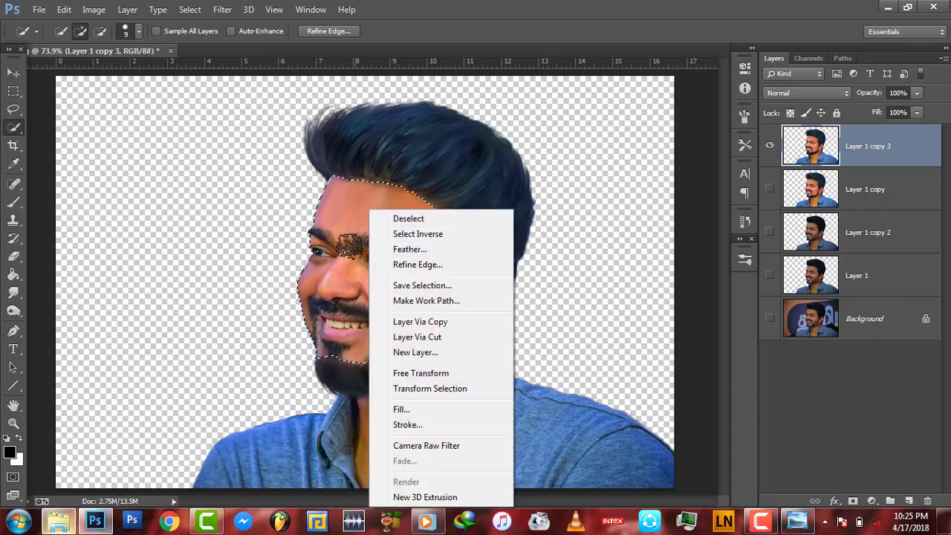
key("Escape")
left_click_drag(435, 276, 415, 436)
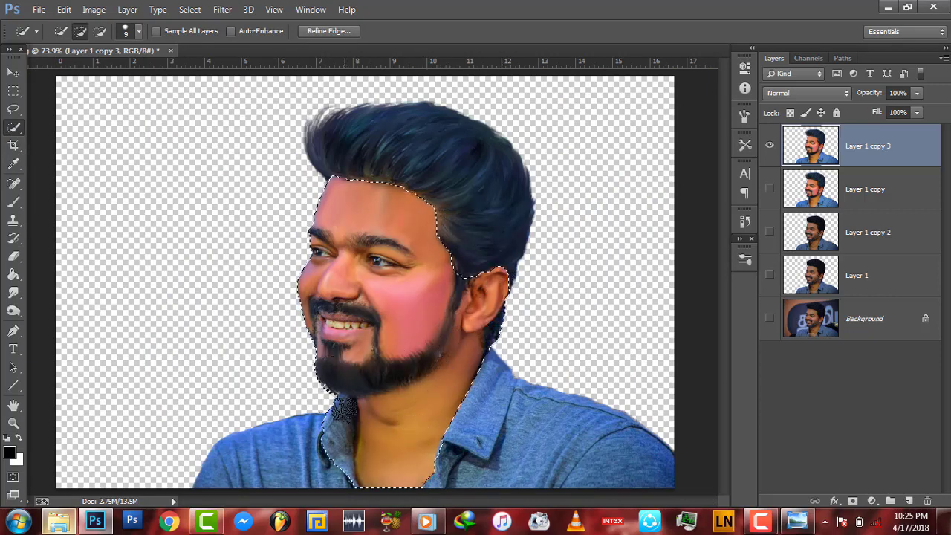
key("alt")
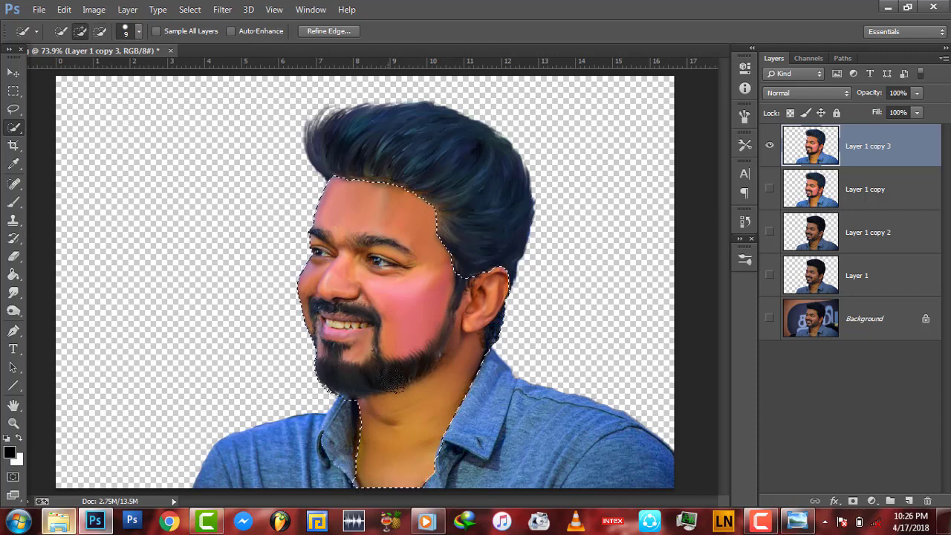
right_click(394, 380)
left_click(431, 251)
left_click(535, 169)
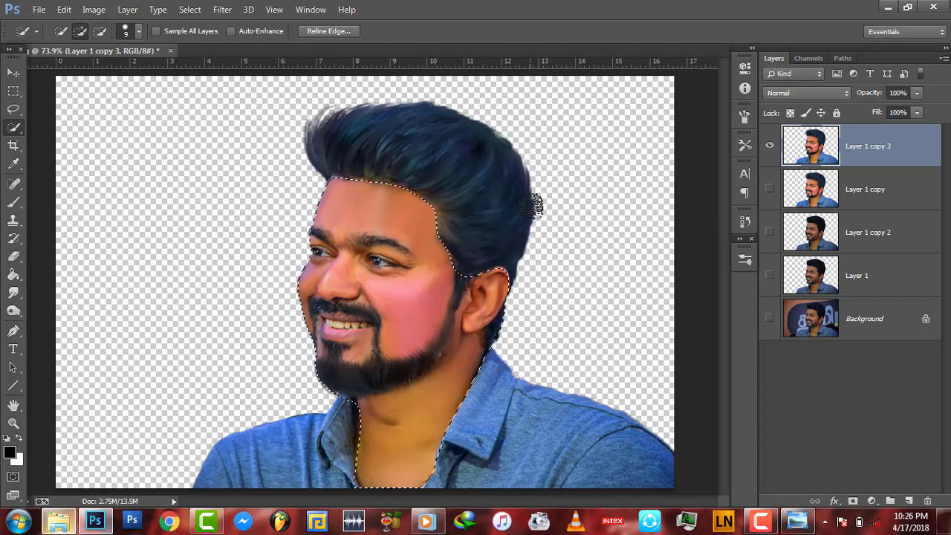
key("ctrl+u")
left_click_drag(750, 231, 761, 233)
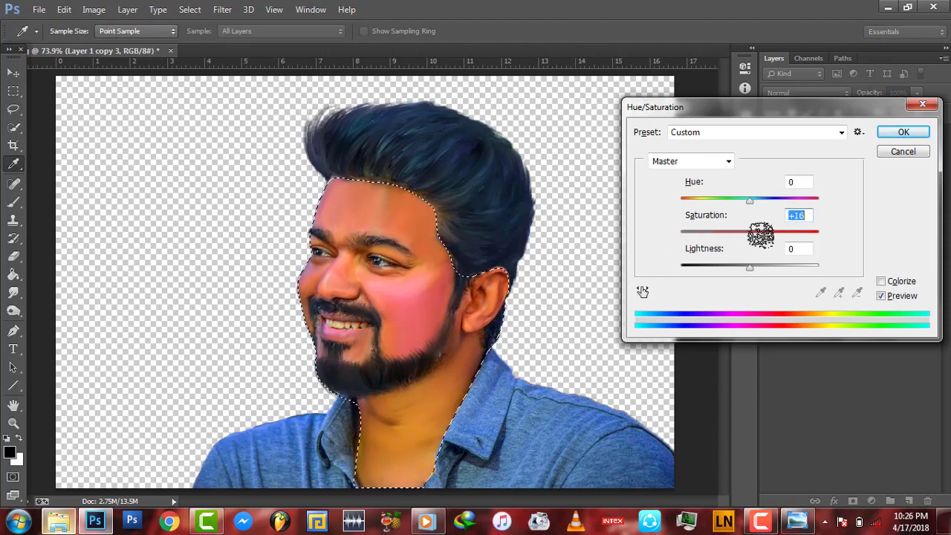
left_click(903, 131)
Quick-select the neck, feather it 10 px, and lower its saturation to -18
key("w")
right_click(430, 209)
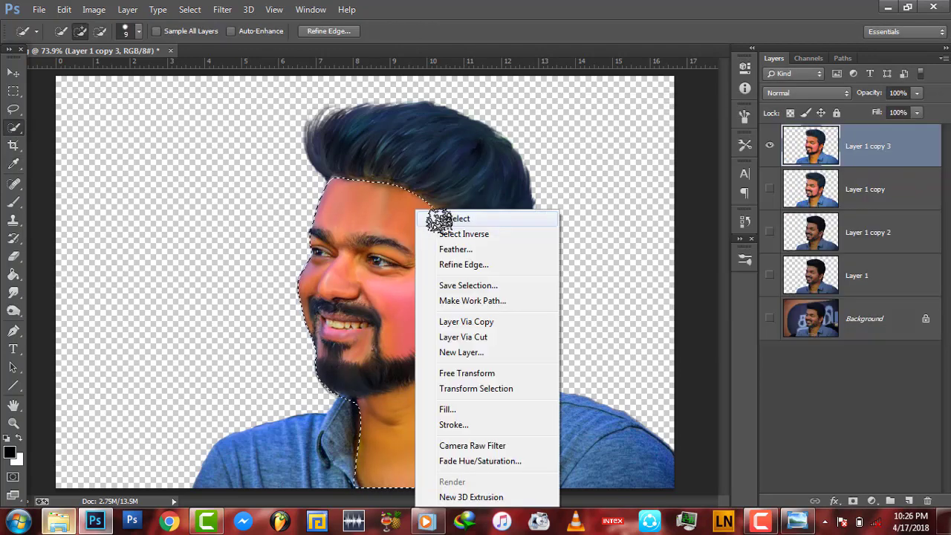
left_click(445, 218)
left_click_drag(402, 471, 450, 377)
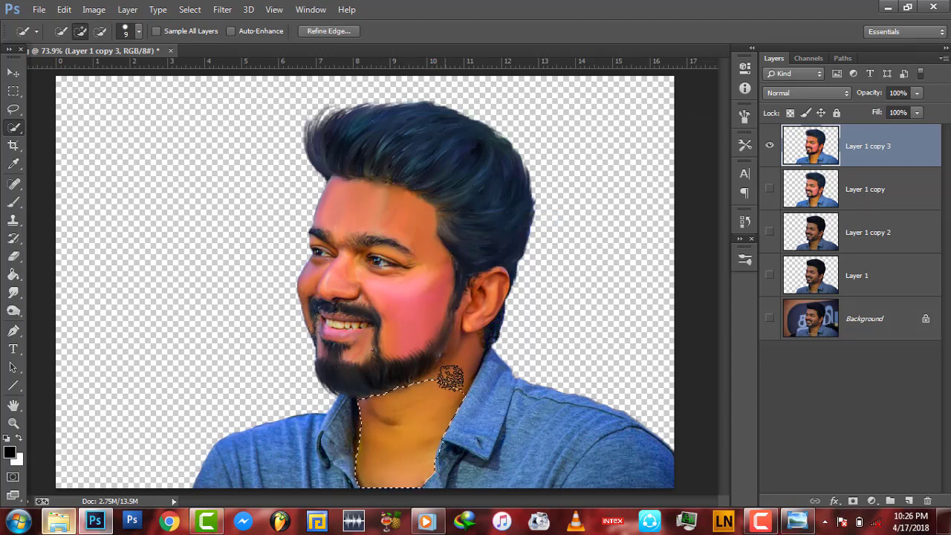
right_click(427, 405)
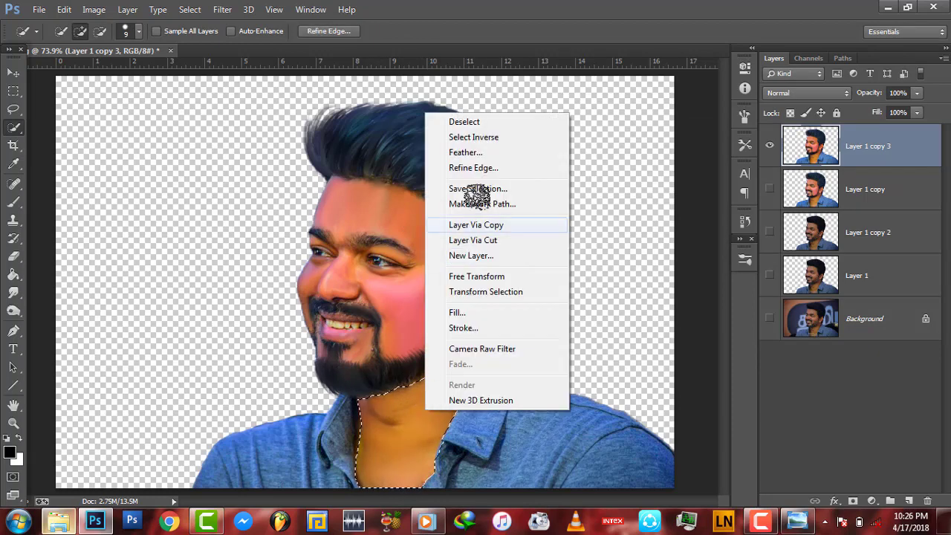
left_click(456, 140)
left_click(546, 168)
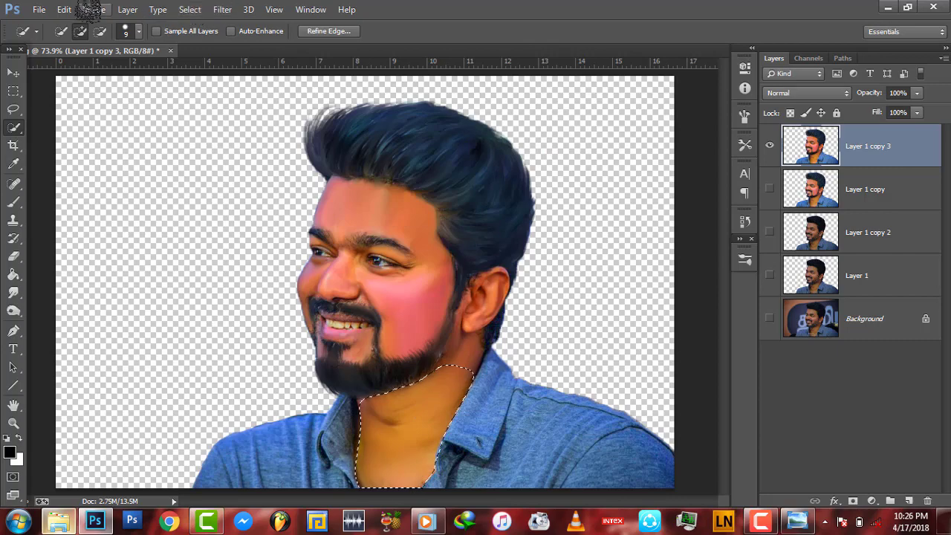
left_click(93, 8)
left_click(276, 108)
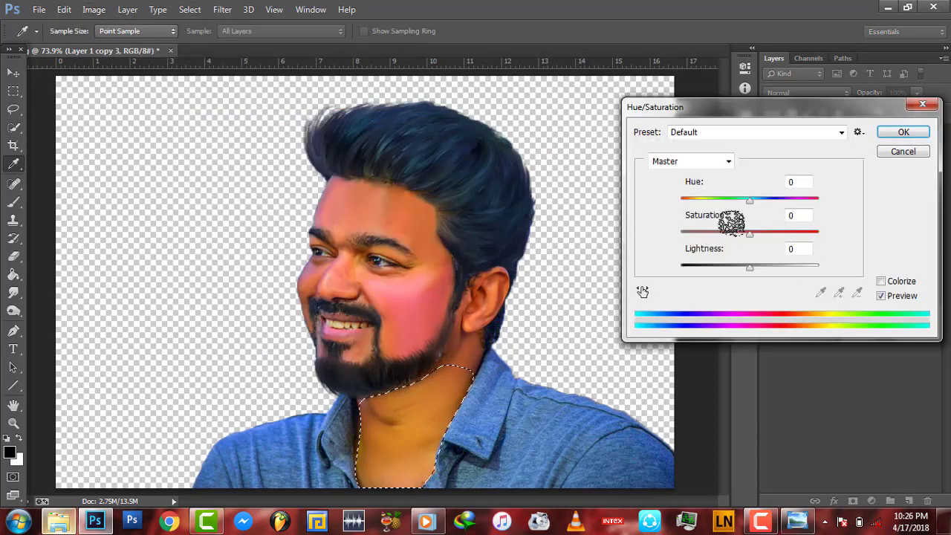
left_click_drag(749, 232, 737, 232)
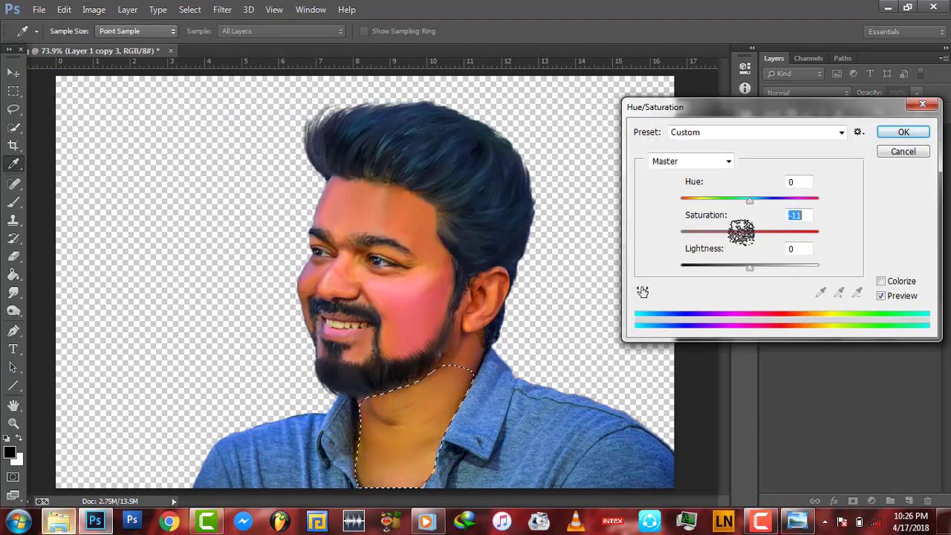
left_click(902, 132)
Deselect and duplicate Layer 1 copy 3 as Layer 1 copy 4
right_click(435, 399)
left_click(483, 98)
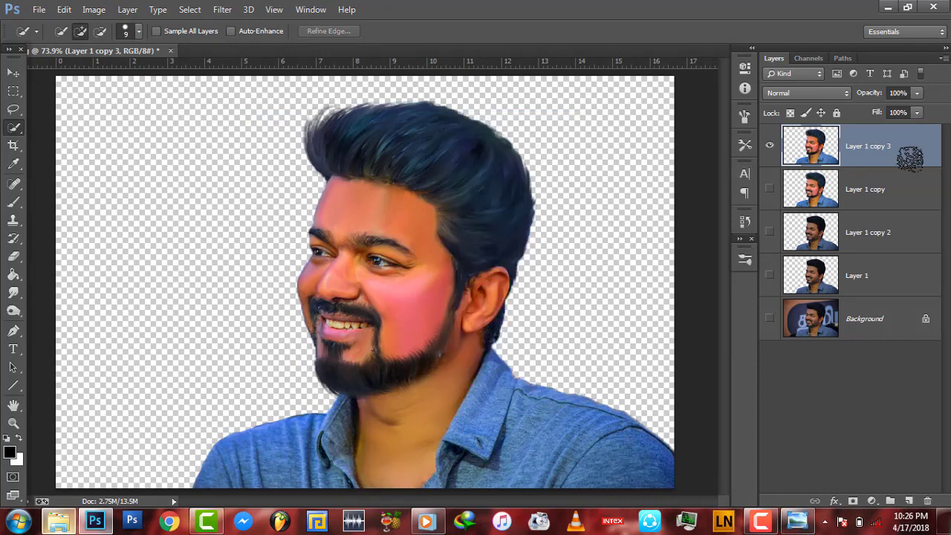
left_click_drag(910, 148, 909, 501)
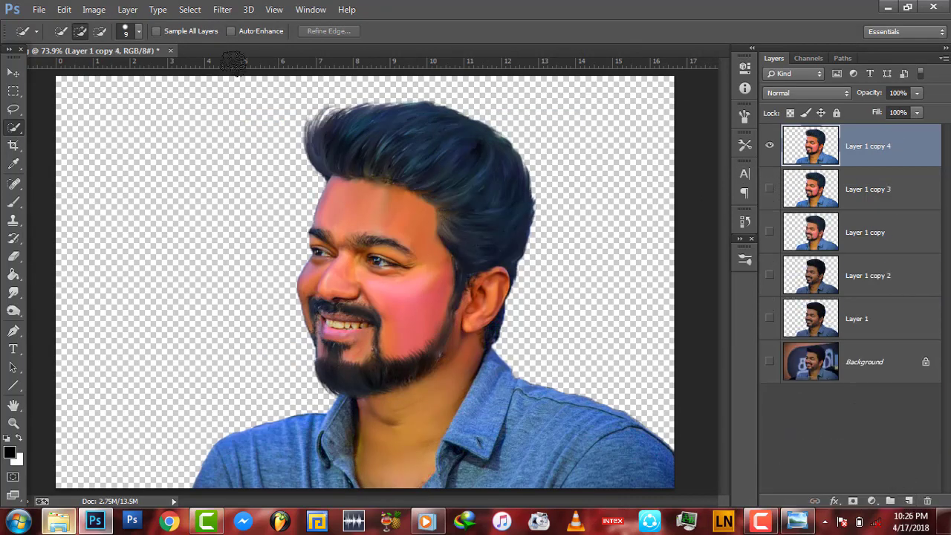
Select the face's skin tones with Select > Color Range
left_click(190, 9)
left_click(215, 141)
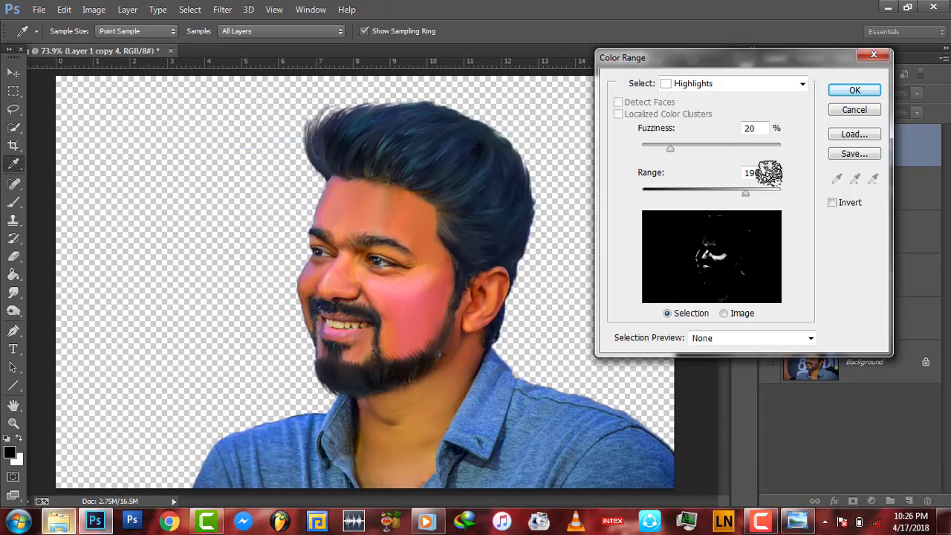
left_click(725, 313)
Switch to the Burn tool with a 57 px brush to darken the cheek and nose
left_click(854, 89)
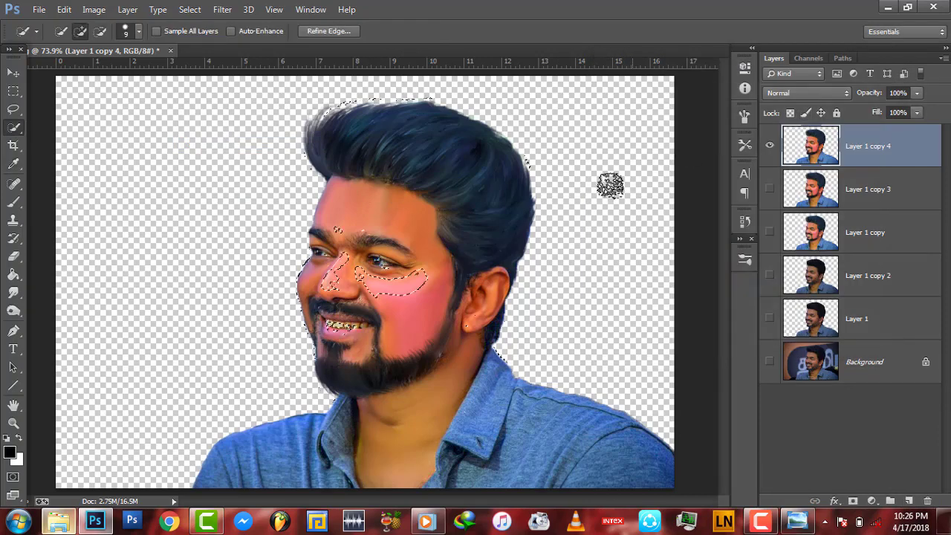
left_click_drag(13, 311, 41, 321)
right_click(365, 218)
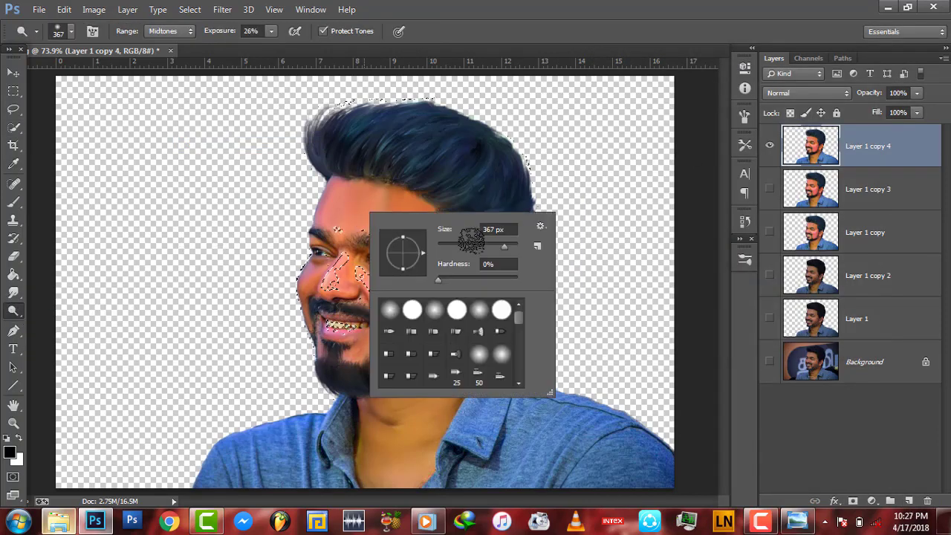
double_click(495, 225)
type("57")
key("Return")
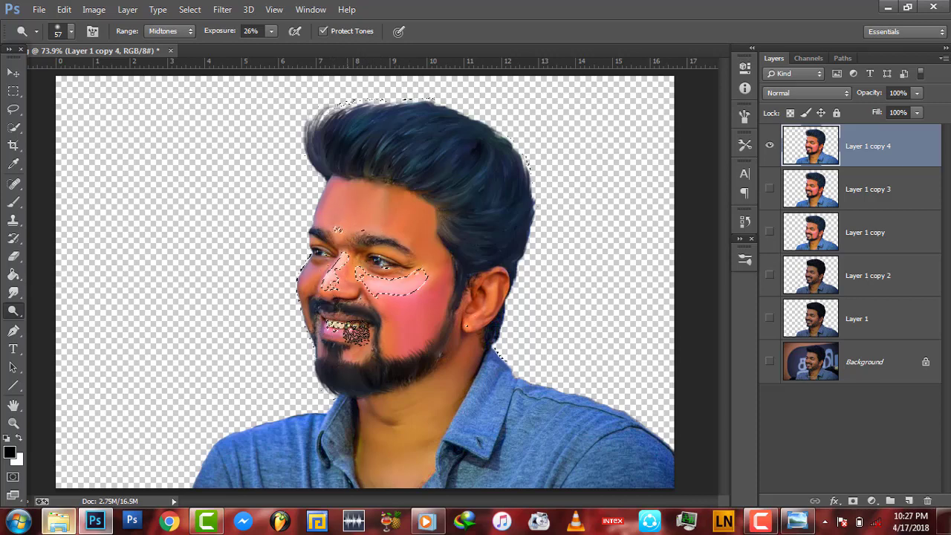
Deselect, fit the image on screen, and duplicate Layer 1 copy 4
key("ctrl+d")
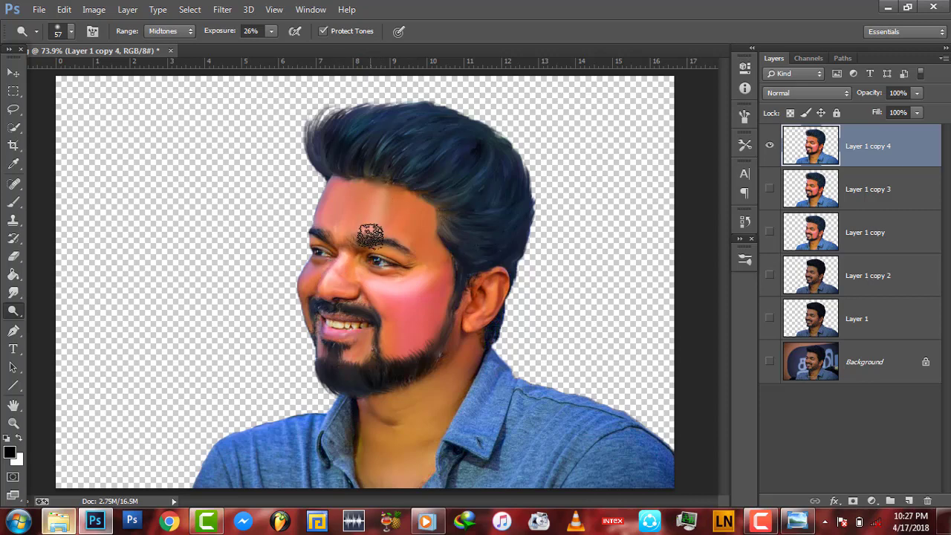
key("z")
right_click(404, 239)
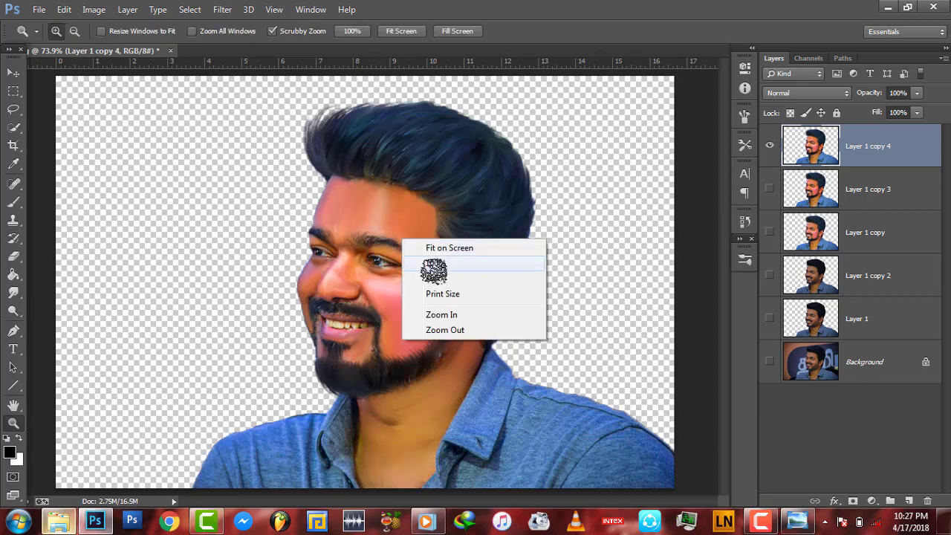
left_click(438, 249)
mouse_move(892, 141)
left_mouse_down()
mouse_move(887, 395)
mouse_move(909, 500)
left_mouse_up()
Open the Oil Paint filter and zoom its preview to 200% on the forehead and hair
left_click(223, 9)
left_click(245, 130)
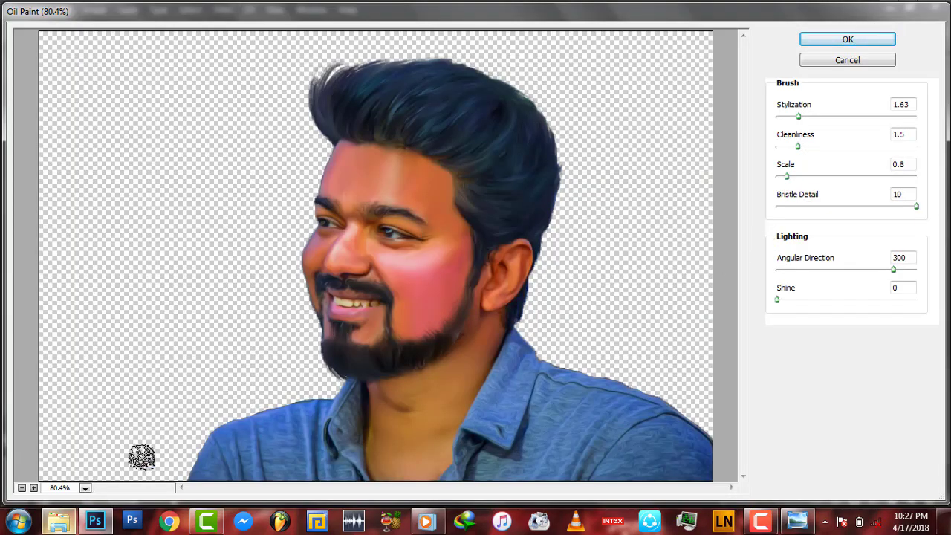
left_click(33, 487)
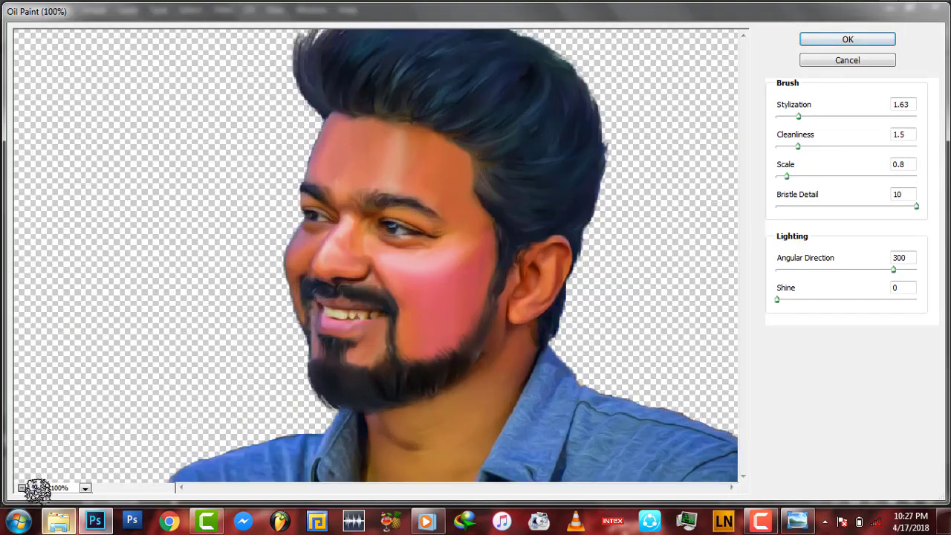
left_click(33, 488)
left_click_drag(427, 211, 377, 306)
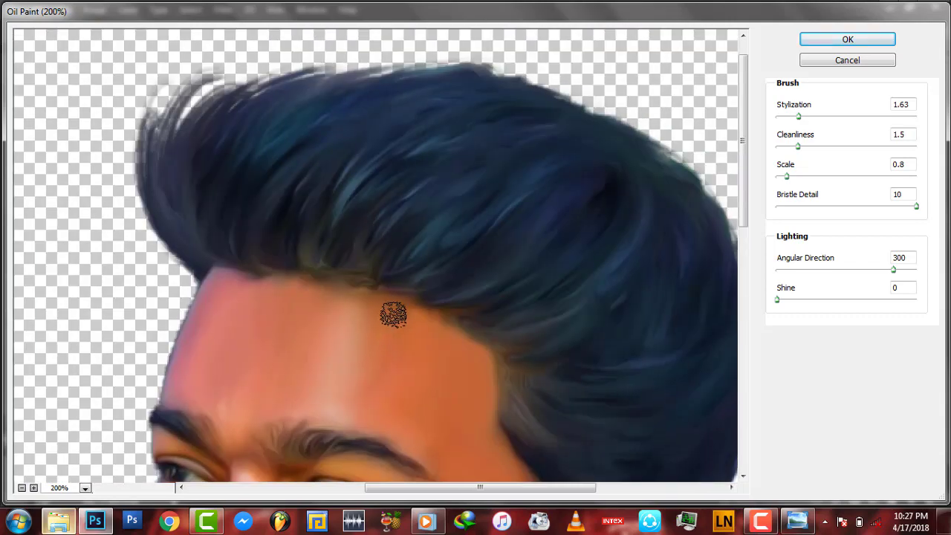
Apply Oil Paint with Stylization 1.88, Cleanliness 0.95 and Scale 2.67
left_click(790, 147)
left_click(841, 116)
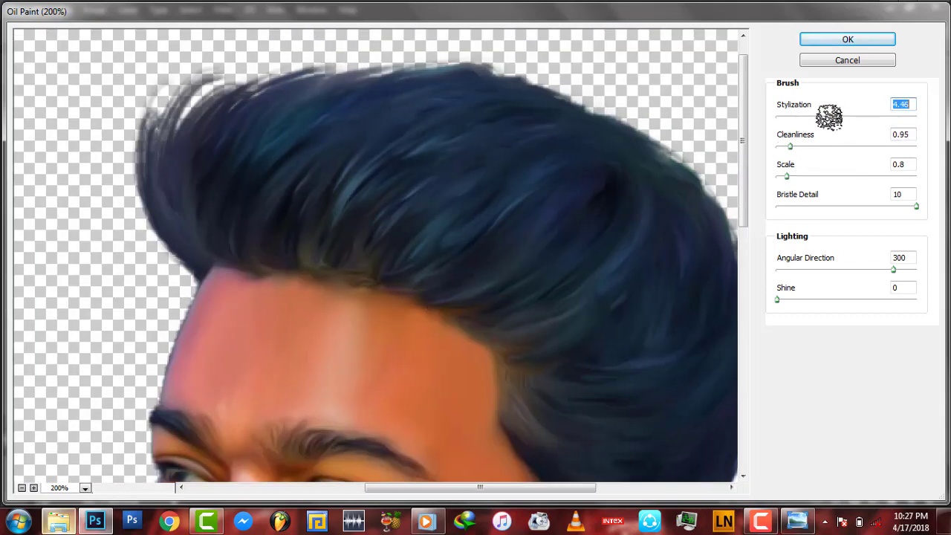
left_click_drag(829, 117, 831, 116)
left_click(850, 176)
left_click_drag(846, 176, 824, 177)
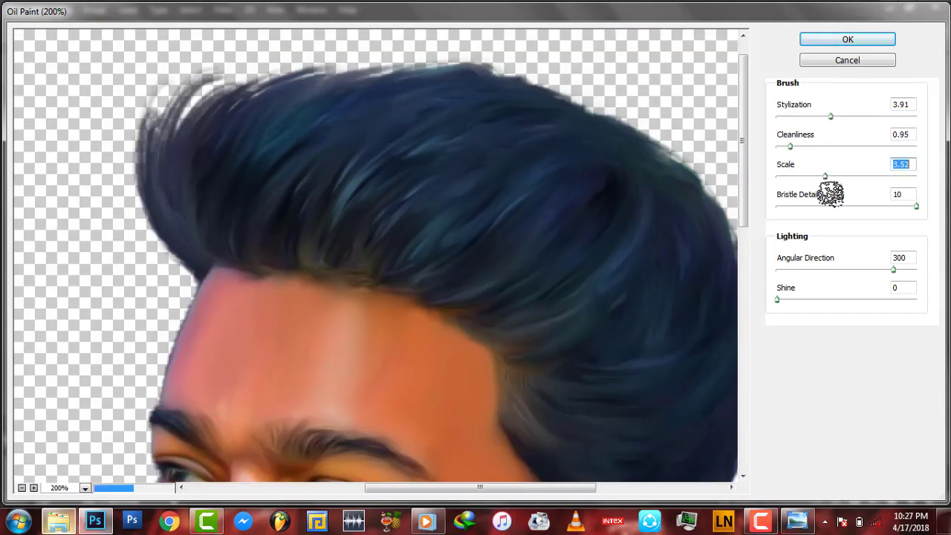
left_click(21, 487)
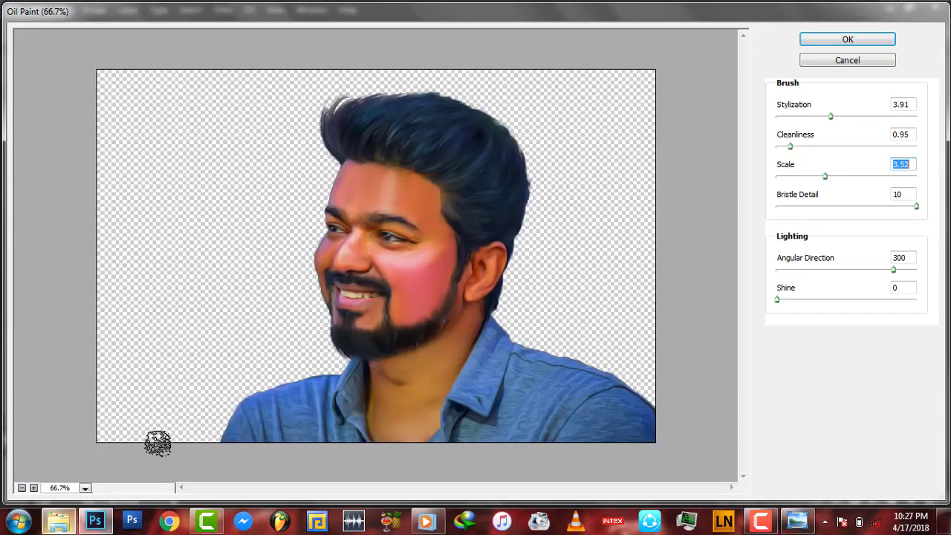
left_click(801, 117)
left_click(811, 176)
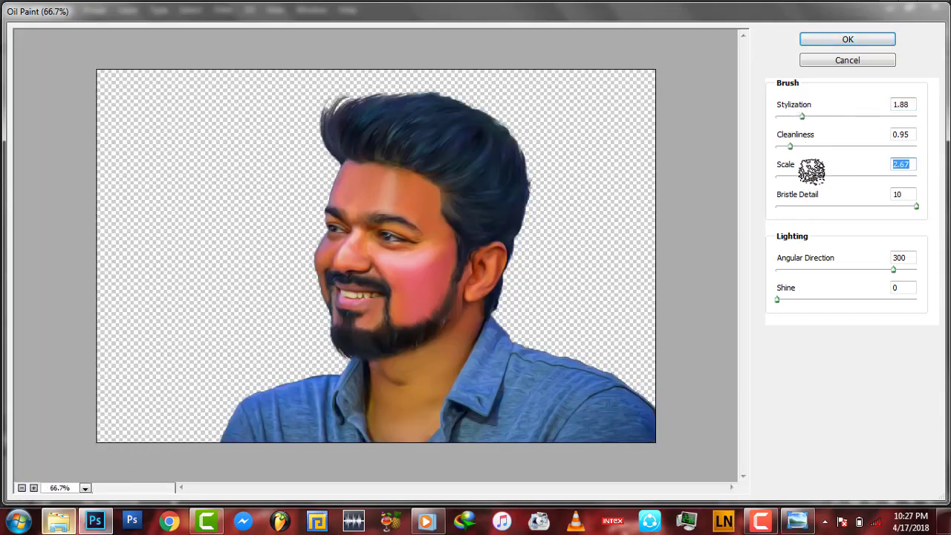
left_click(820, 39)
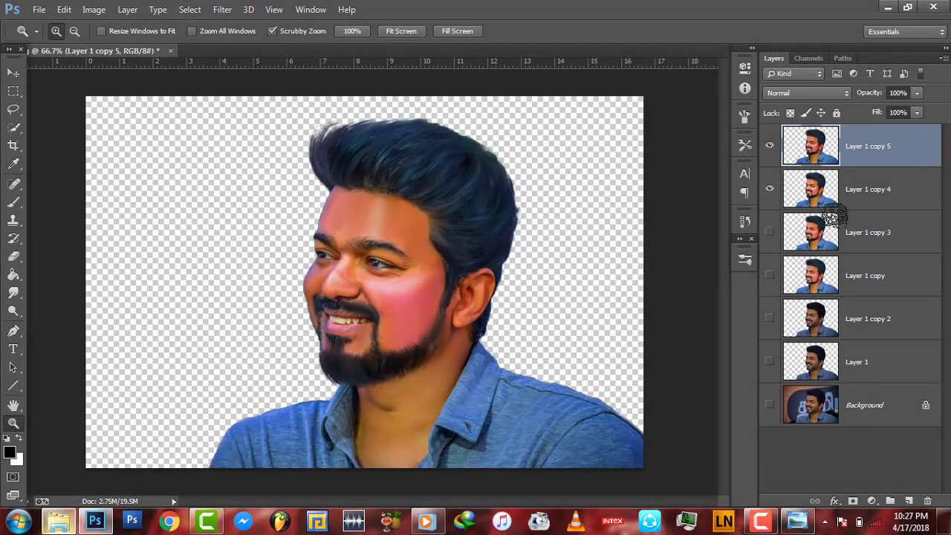
Hide Layer 1 copy 5 behind a black mask and paint it back in white with 128 px and 64 px brushes
left_click(853, 500, "alt")
key("b")
key("x")
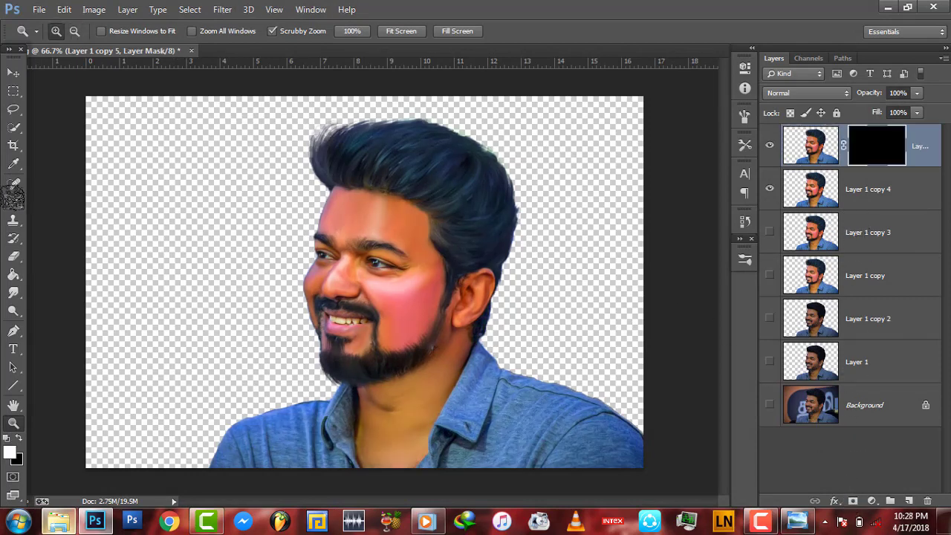
right_click(438, 189)
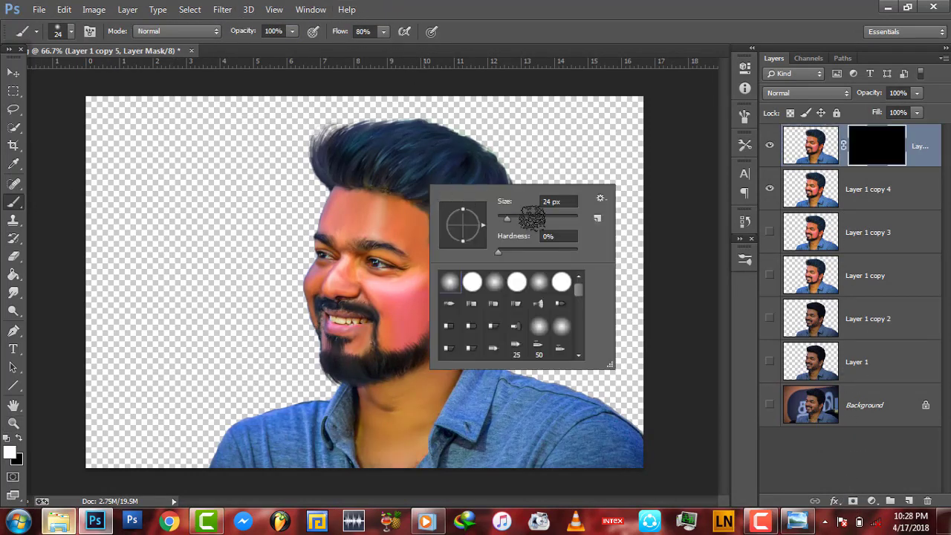
left_click_drag(532, 218, 514, 209)
key("Return")
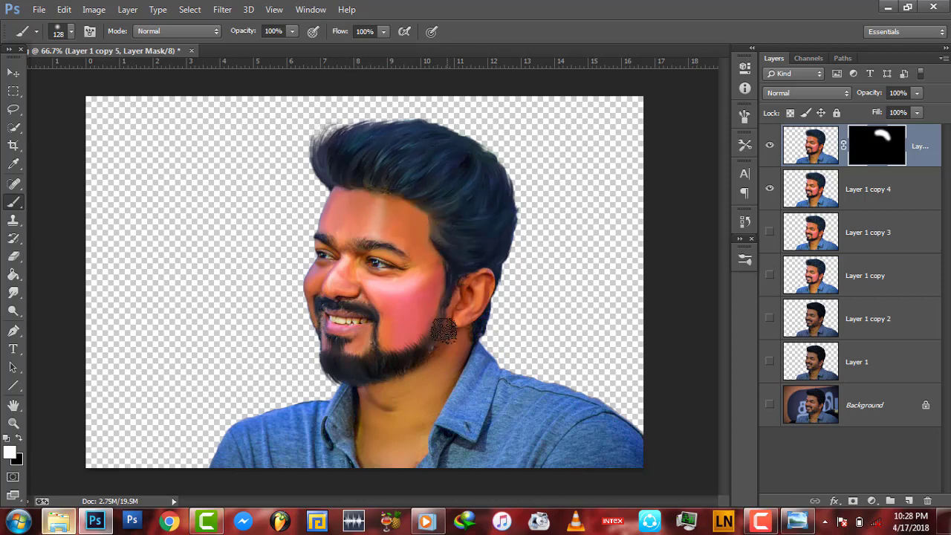
right_click(413, 331)
left_click_drag(513, 355, 490, 354)
key("Return")
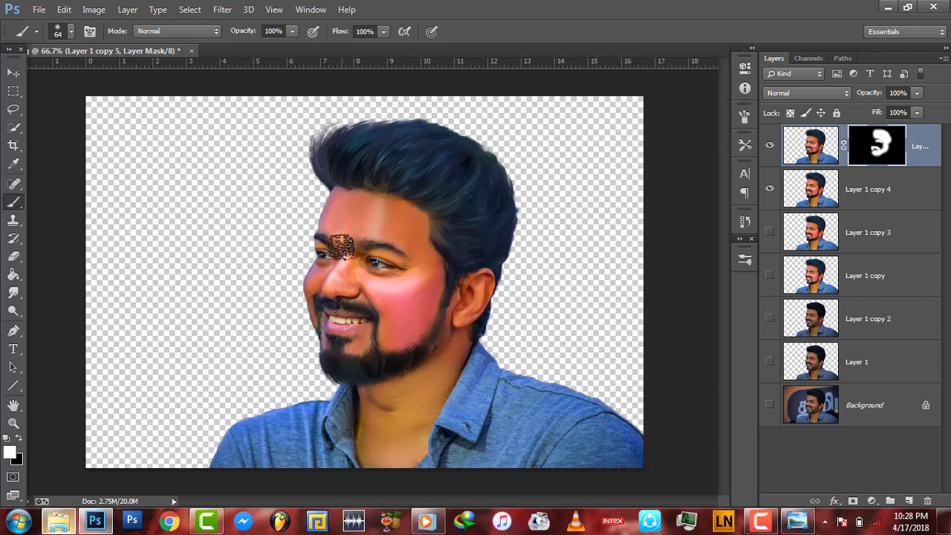
Zoom in to check the face strokes, refit the view, and widen the mask brush to 153 px
left_click(13, 423)
left_click(355, 237)
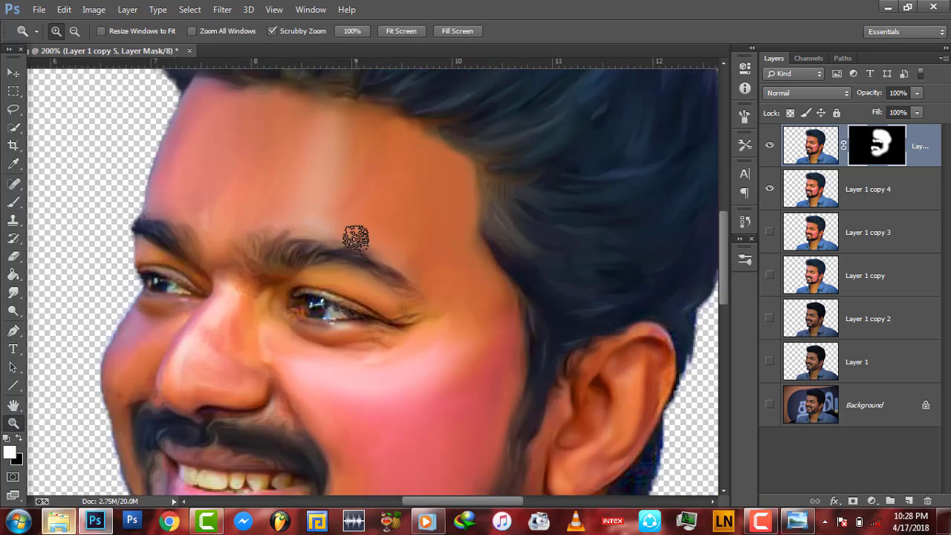
right_click(358, 235)
left_click(394, 245)
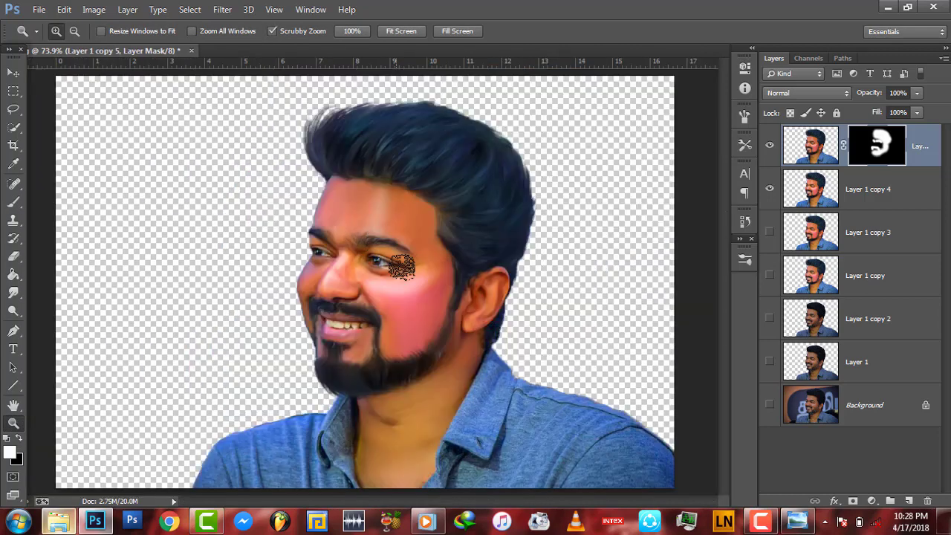
left_click(13, 202)
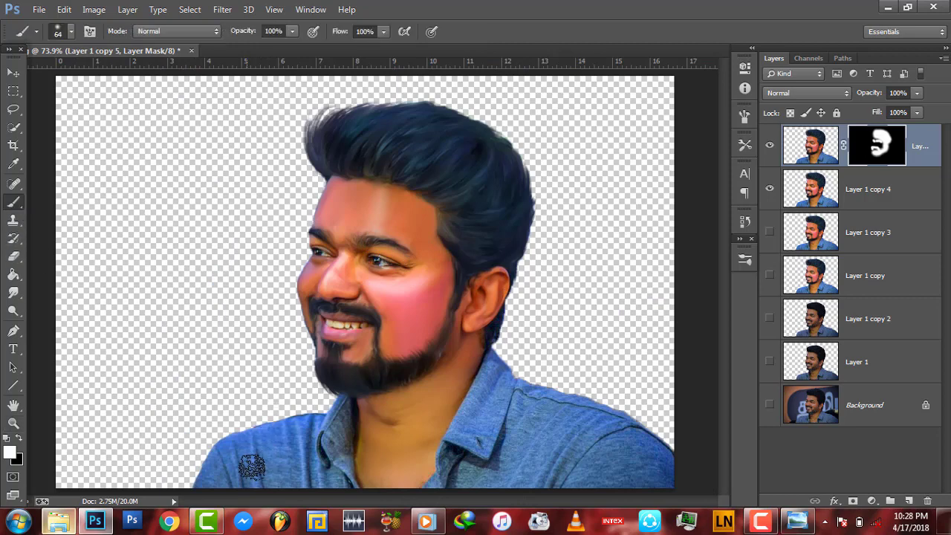
right_click(410, 428)
left_click_drag(521, 351, 536, 351)
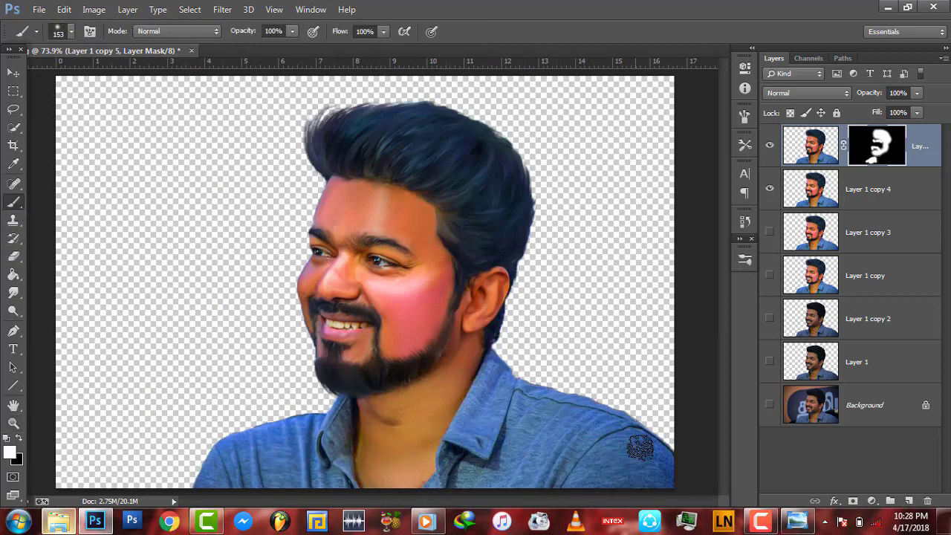
Merge Layer 1 copy 5 down into Layer 1 copy 4, briefly comparing with Layer 1 copy 3
right_click(933, 150)
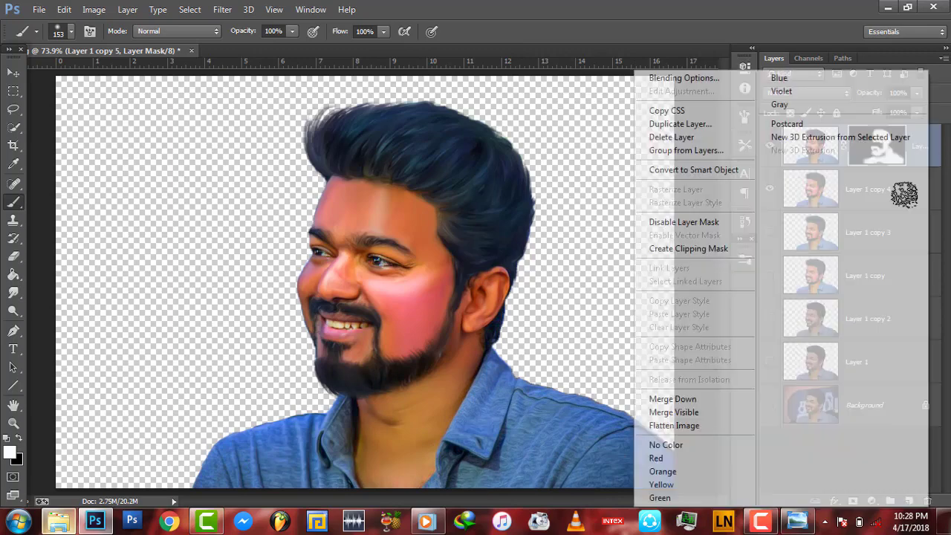
left_click(725, 393)
left_click(770, 188)
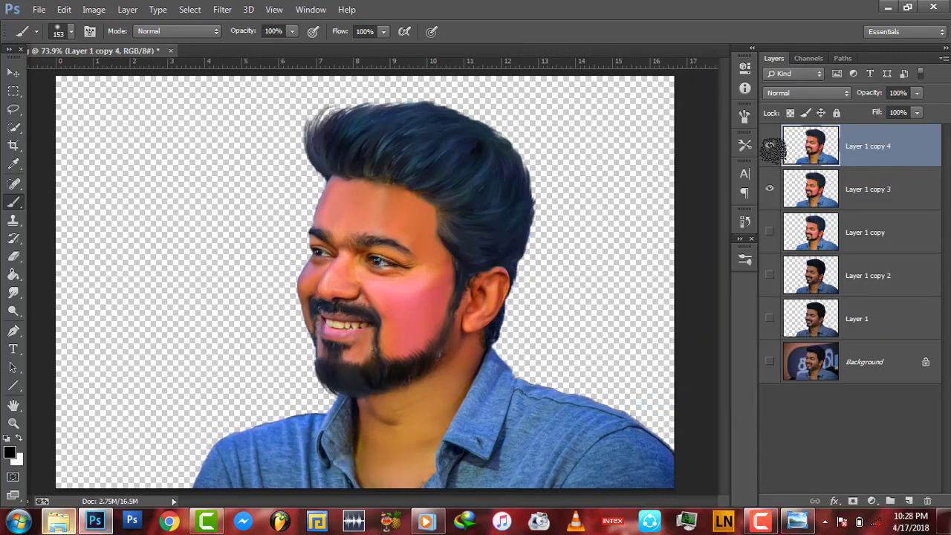
left_click(770, 189)
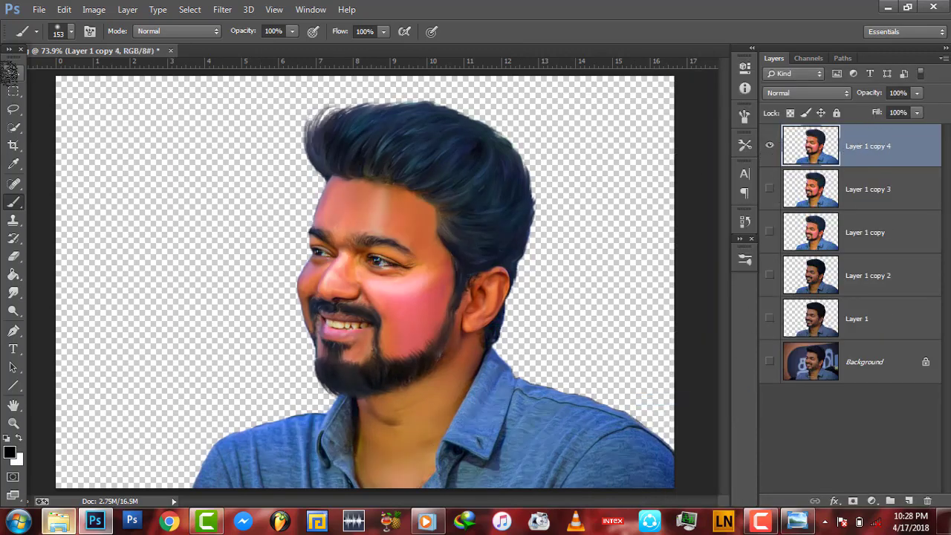
left_click(12, 72)
In the Camera Raw filter, set sharpening Radius to 3 and Detail to 100
left_click(222, 9)
left_click(249, 119)
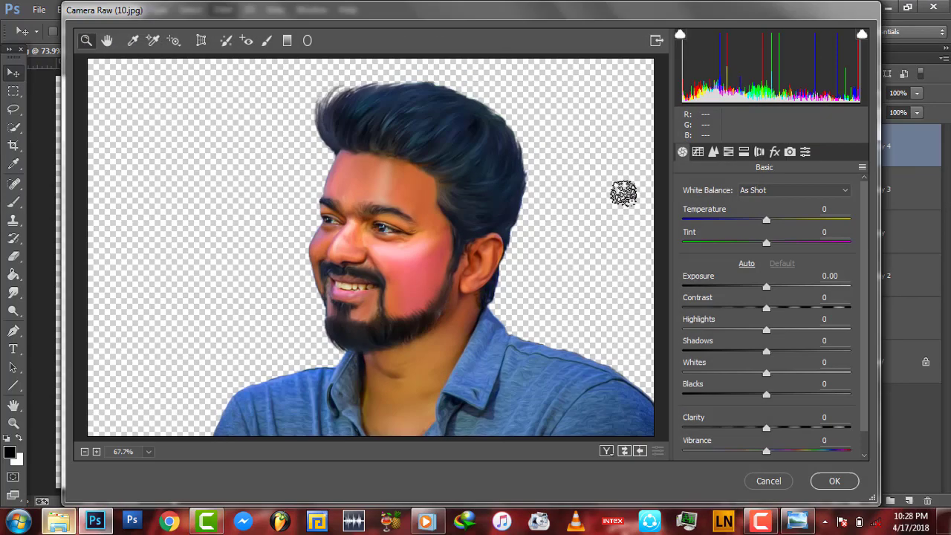
left_click(729, 152)
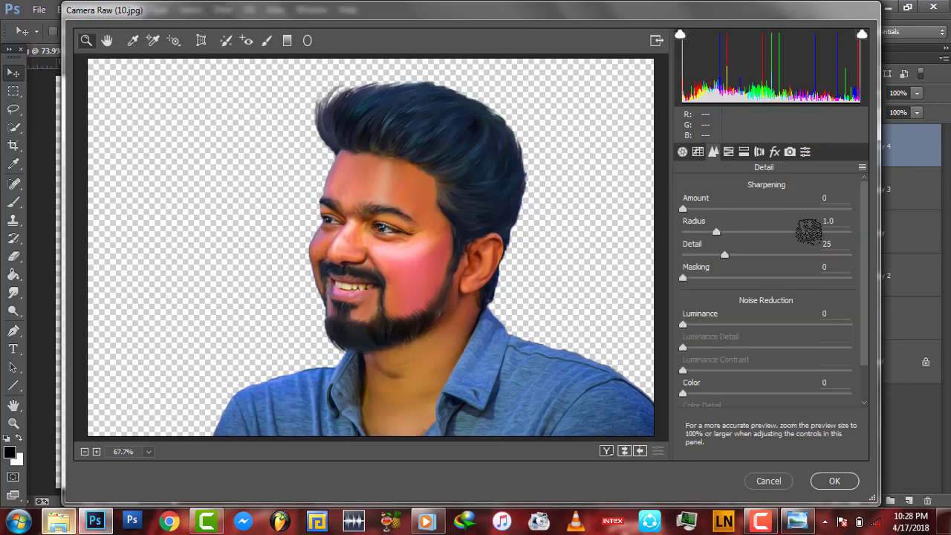
left_click(828, 221)
type("3")
left_click(826, 244)
type("100")
Settle sharpening at Amount 37 with reduced Detail and apply the Camera Raw filter
left_click(430, 191)
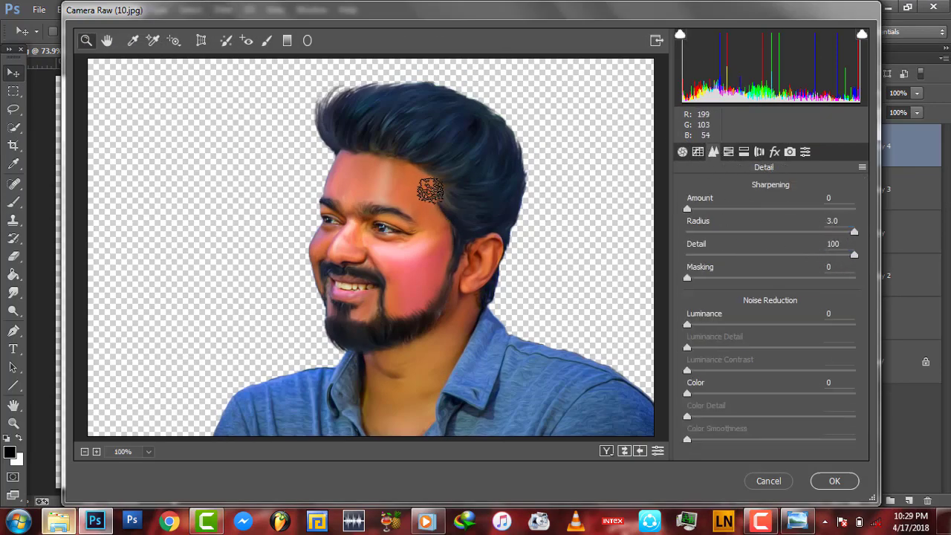
mouse_move(687, 209)
left_mouse_down()
mouse_move(771, 209)
mouse_move(724, 208)
left_mouse_up()
right_click(520, 305)
left_click(516, 376)
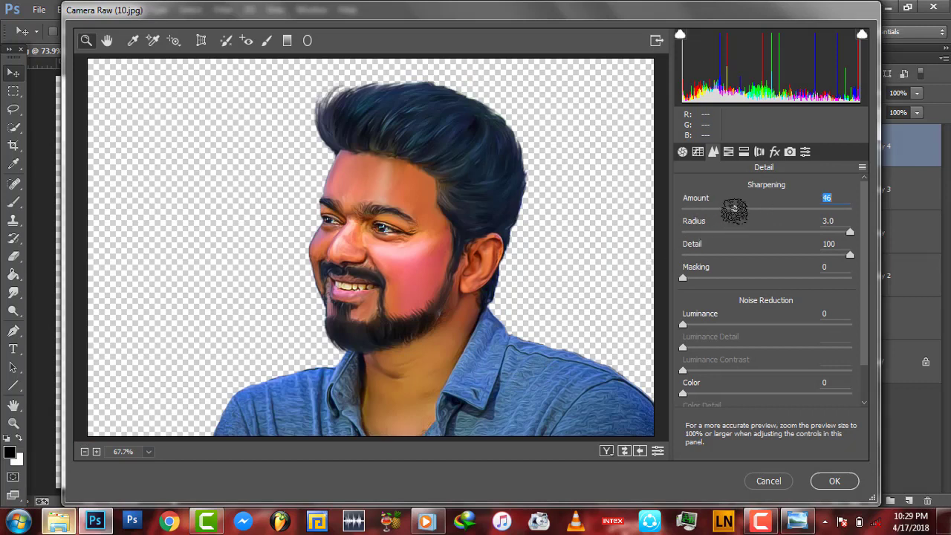
left_click_drag(850, 232, 794, 232)
left_click(792, 255)
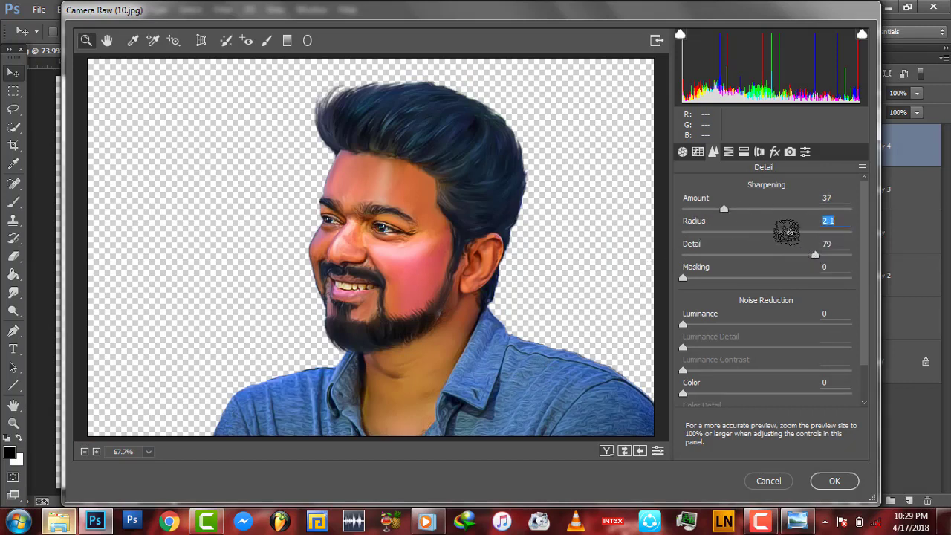
left_click(834, 480)
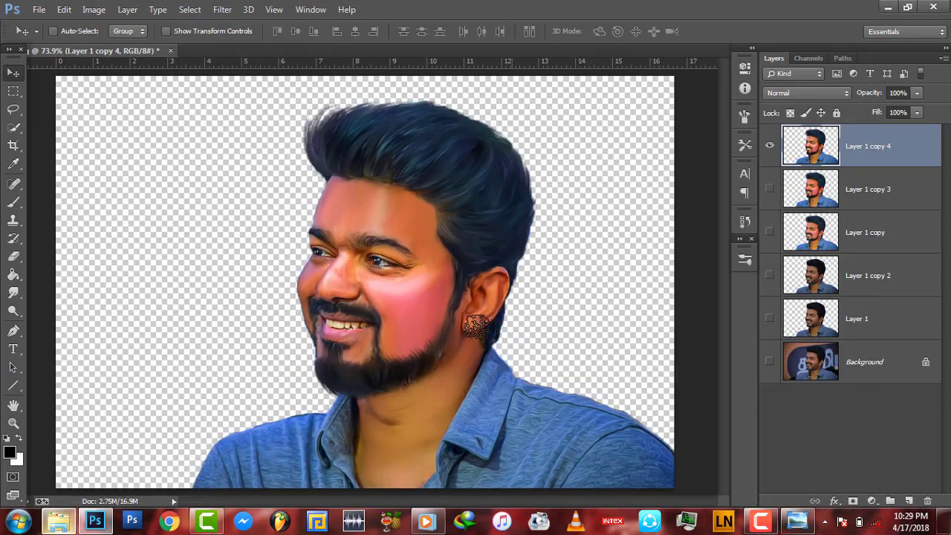
Zoom the view to 50% and add a new Layer 2 below Layer 1 copy 4
key("z")
right_click(314, 323)
left_click(349, 416)
right_click(388, 288)
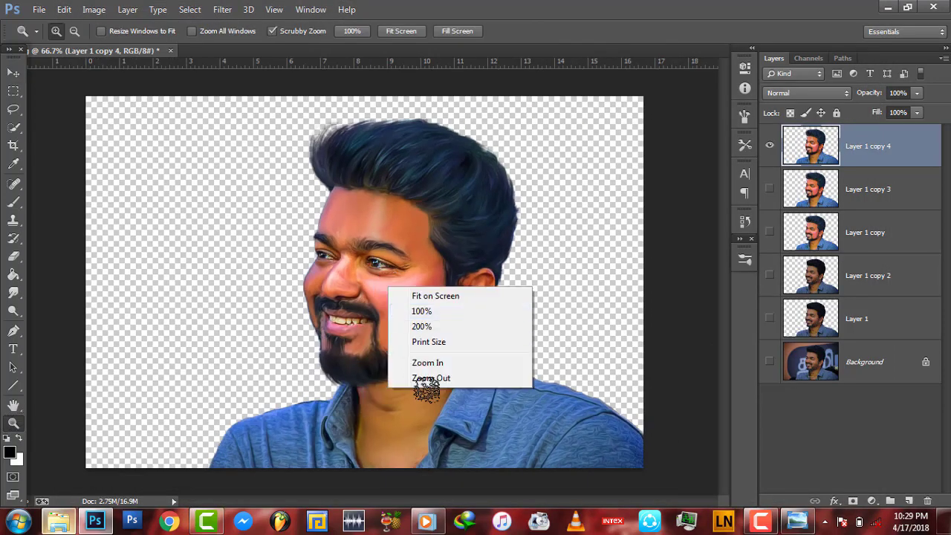
left_click(431, 378)
left_click(12, 71)
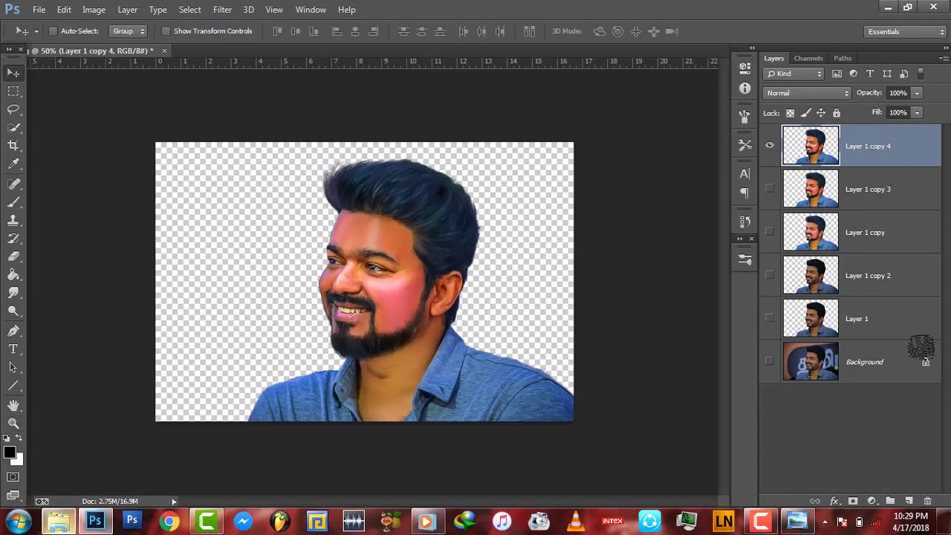
left_click(909, 501)
left_click_drag(892, 173, 825, 186)
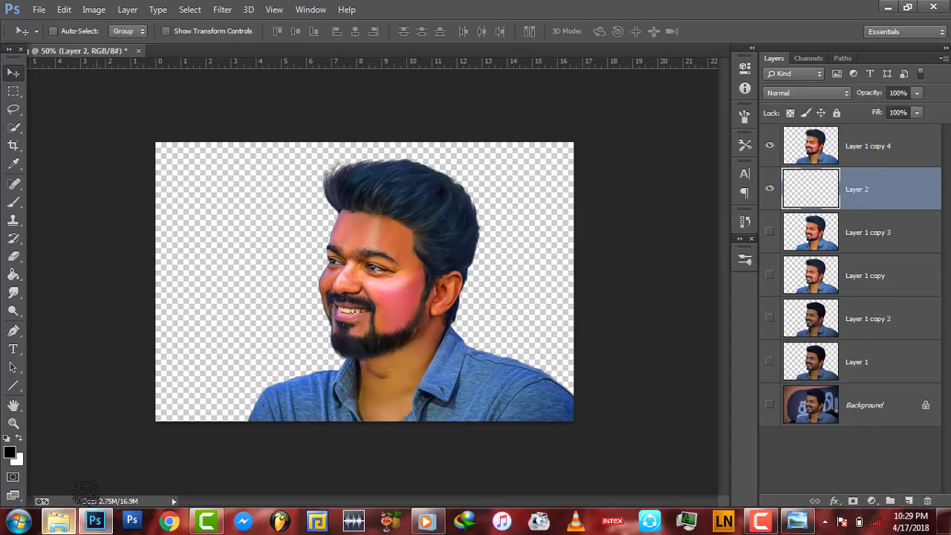
left_click(58, 521)
Browse D: to EDIT STUFFS > Digital Arts Stuffs and drag brown-room_1048-3834 into Photoshop
left_click(82, 308)
double_click(163, 122)
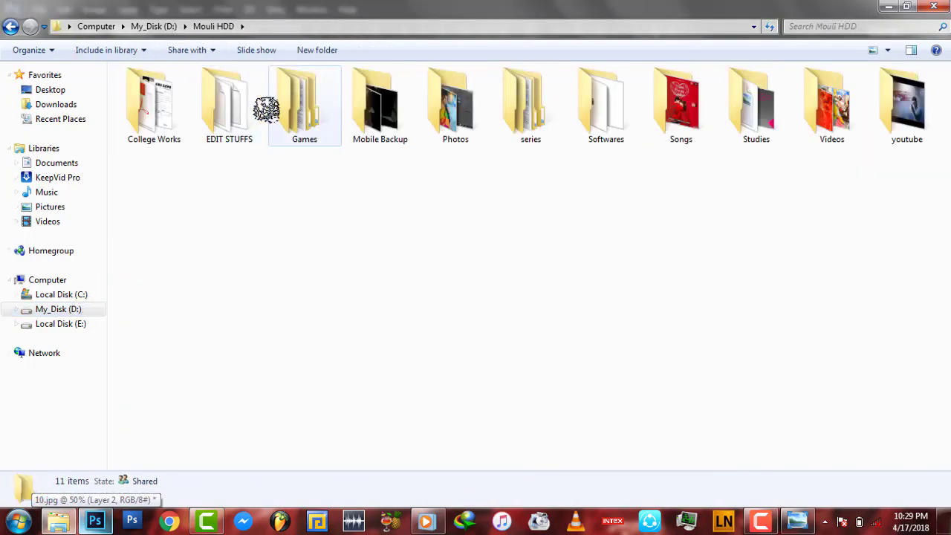
double_click(234, 104)
left_click(327, 101)
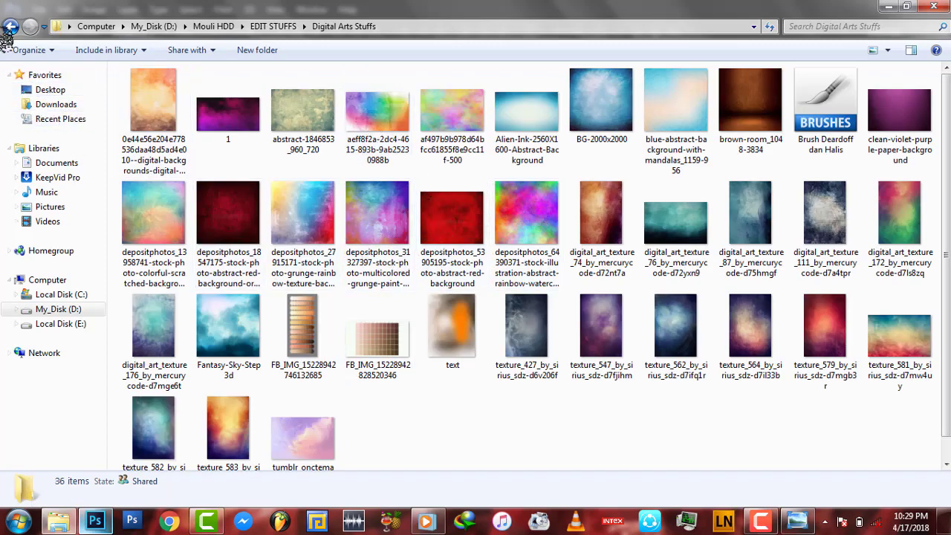
left_click_drag(750, 104, 263, 331)
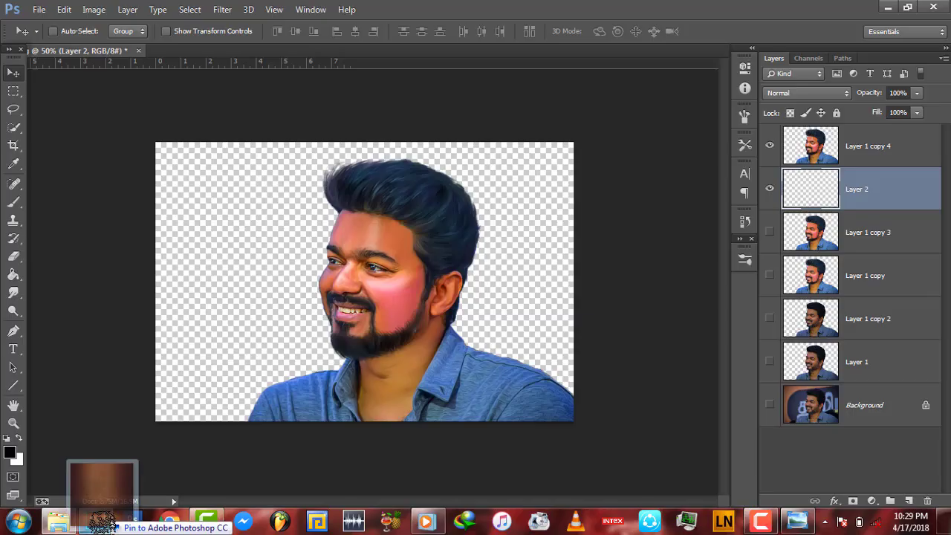
Stretch the brown-room texture to cover the whole canvas
left_click_drag(306, 223, 138, 126)
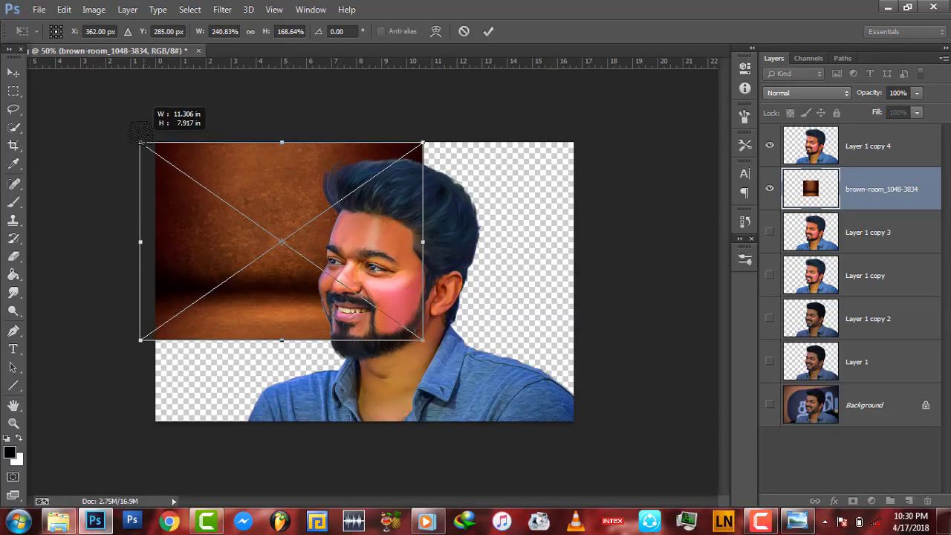
mouse_move(424, 339)
left_mouse_down()
mouse_move(624, 479)
mouse_move(604, 492)
left_mouse_up()
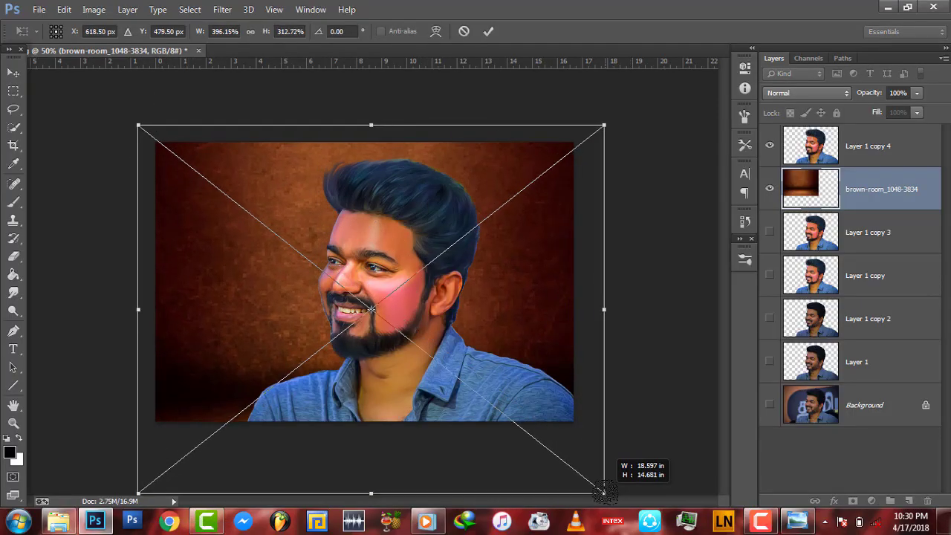
key("Return")
Rasterize the texture layer and shift its Hue to +180 to turn it blue
left_click(94, 9)
mouse_move(112, 45)
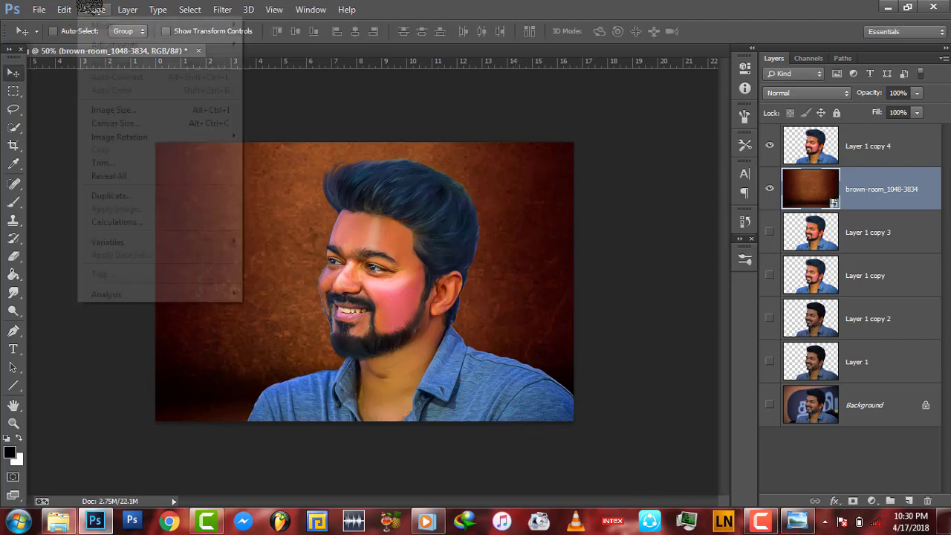
right_click(812, 188)
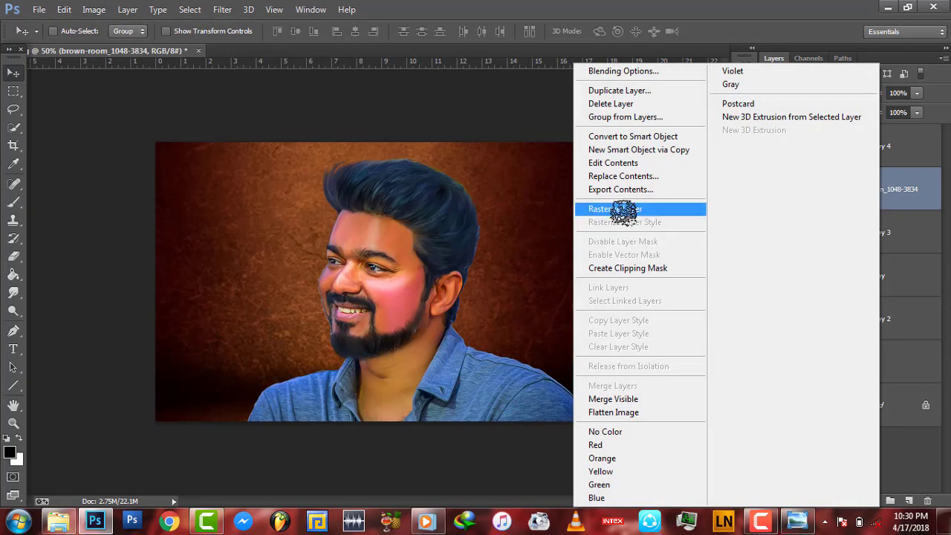
left_click(617, 208)
left_click(93, 9)
left_click(281, 117)
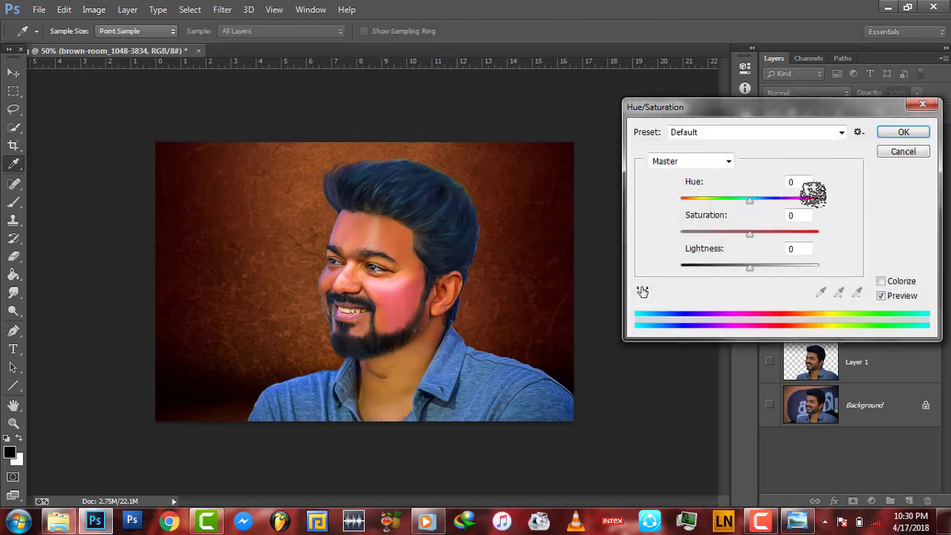
left_click(818, 200)
left_click(904, 131)
Select Layer 1 copy 4 and reapply the last-used filter to it
key("v")
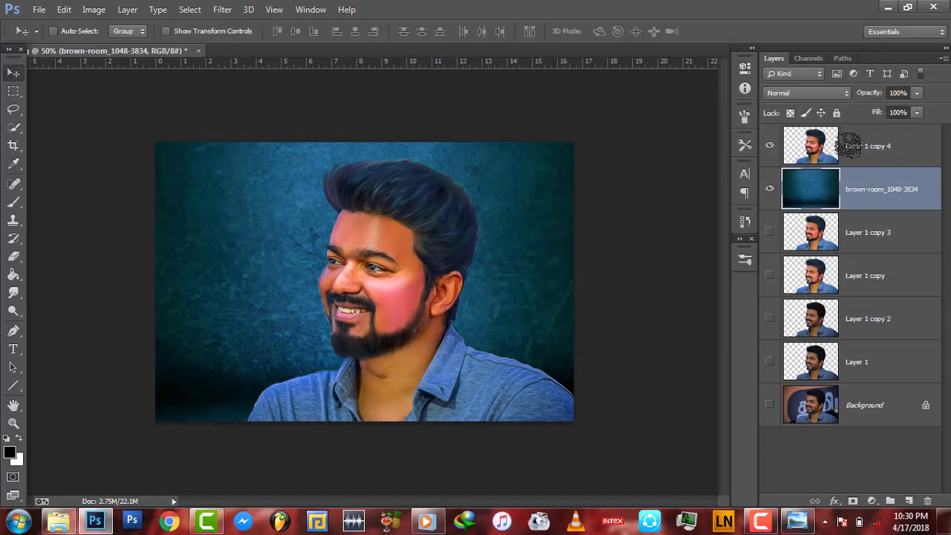
left_click(851, 146)
left_click(222, 9)
left_click(253, 23)
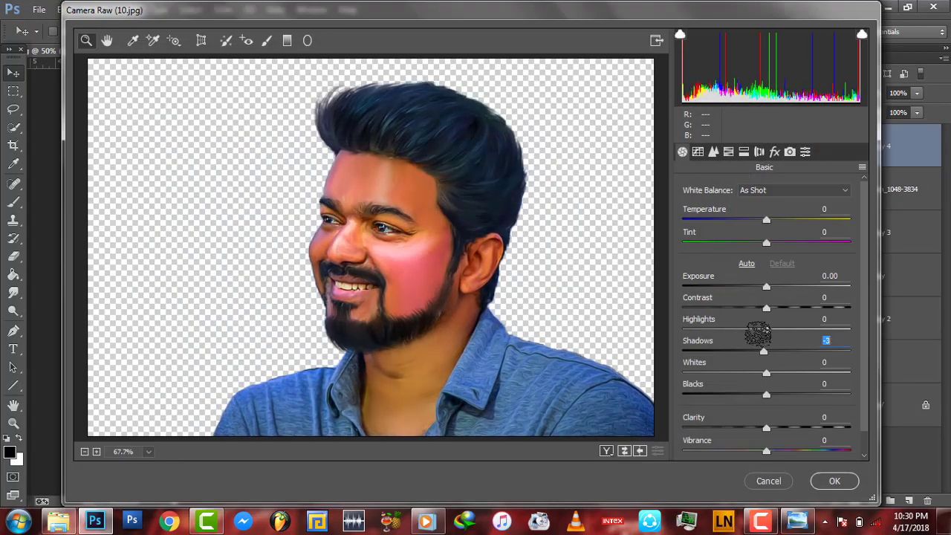
Set Exposure +0.20, Highlights -47, Shadows +25, Whites +20, Blacks -21 and Clarity +13
left_click_drag(766, 351, 813, 350)
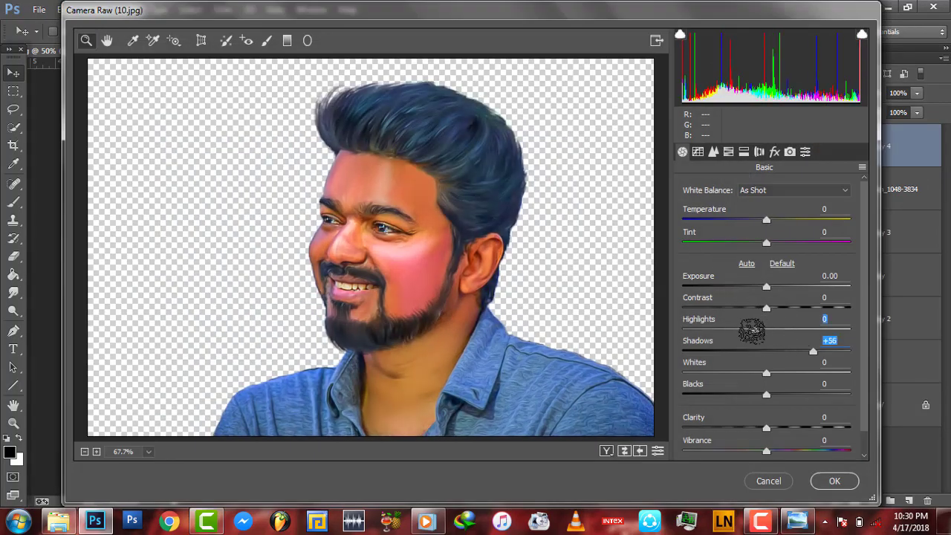
left_click_drag(751, 332, 726, 329)
left_click_drag(813, 351, 787, 351)
left_click(766, 286)
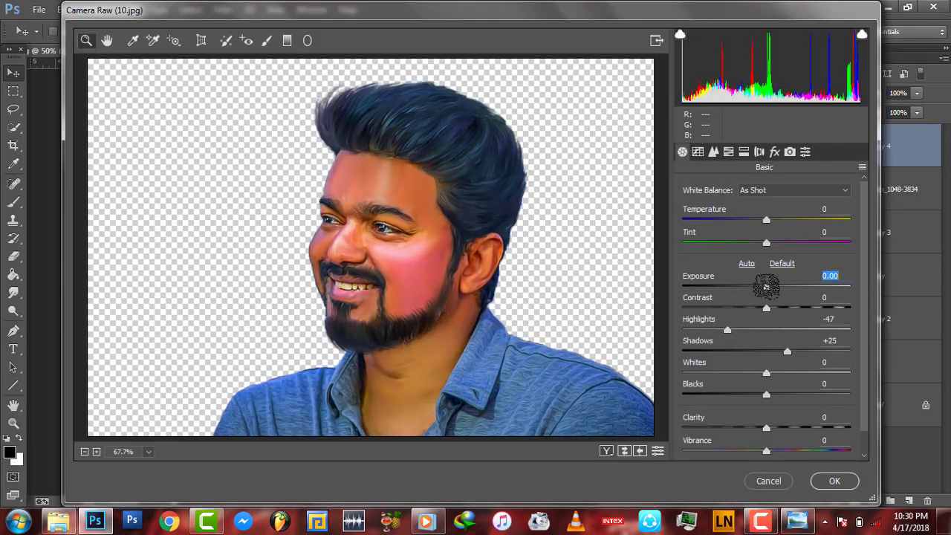
left_click_drag(766, 286, 770, 286)
mouse_move(766, 372)
left_mouse_down()
mouse_move(783, 372)
mouse_move(749, 393)
left_mouse_up()
left_click_drag(766, 427, 777, 428)
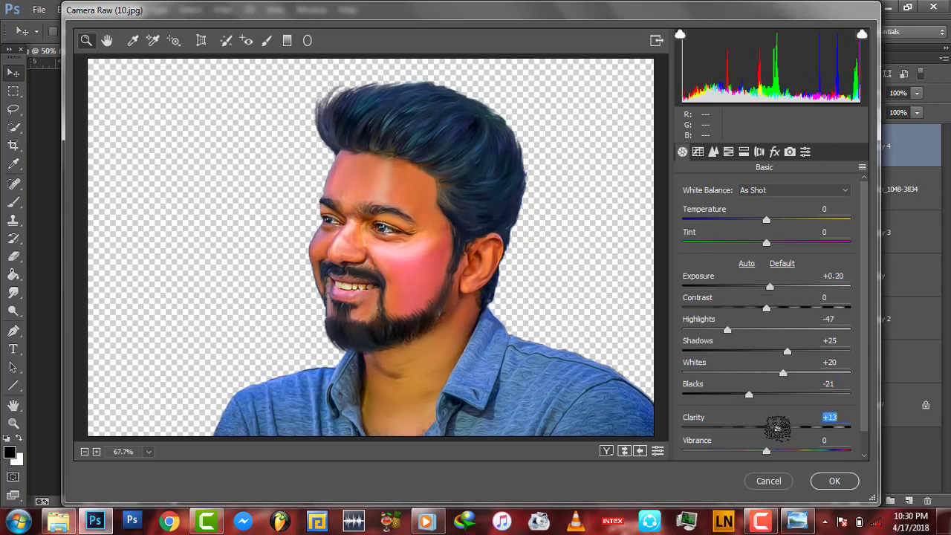
Set Oranges luminance +15 and saturate Aquas +33, Blues +44, Purples +42, Magentas +42, Greens +19, then apply
left_click(728, 152)
left_click(769, 206)
left_click_drag(771, 276, 781, 276)
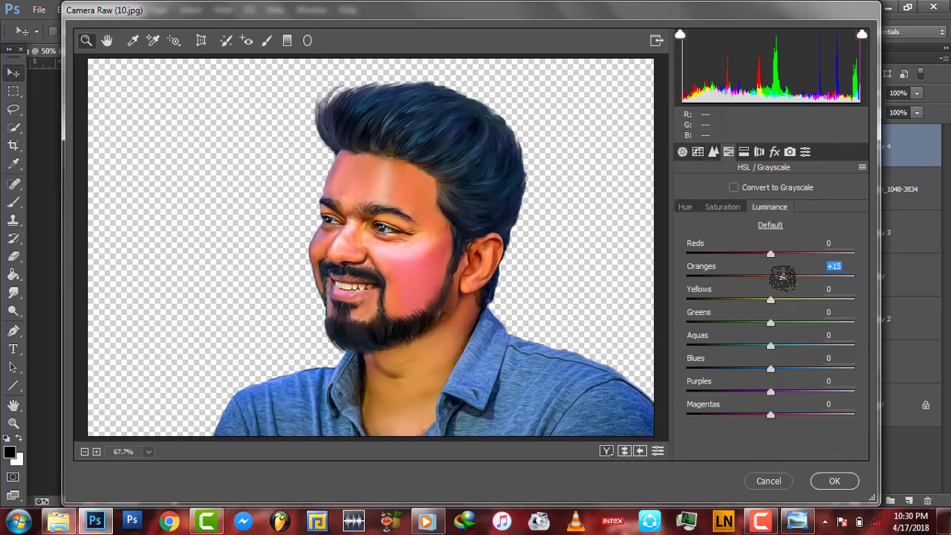
left_click(721, 206)
mouse_move(771, 346)
left_mouse_down()
mouse_move(799, 345)
mouse_move(808, 369)
left_mouse_up()
left_click_drag(770, 391, 805, 392)
left_click(806, 413)
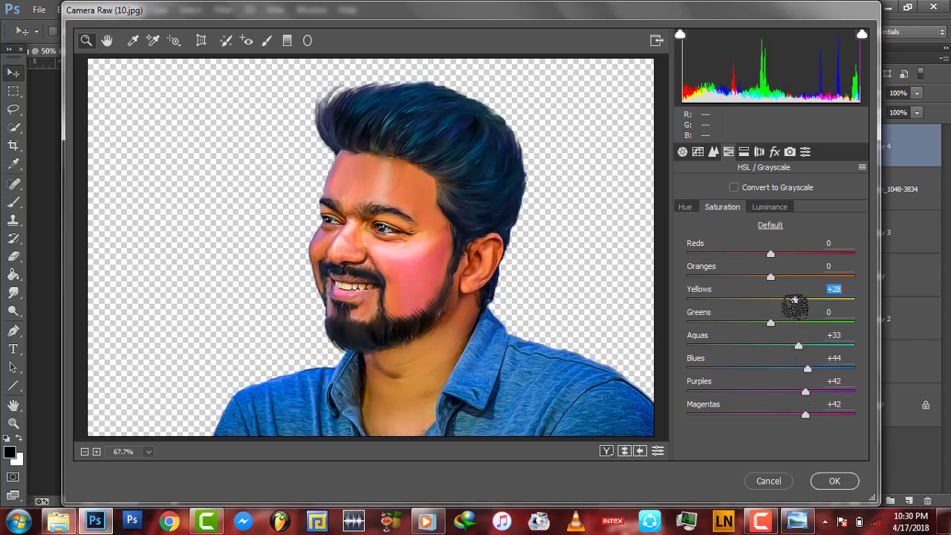
left_click_drag(793, 299, 761, 299)
left_click(786, 323)
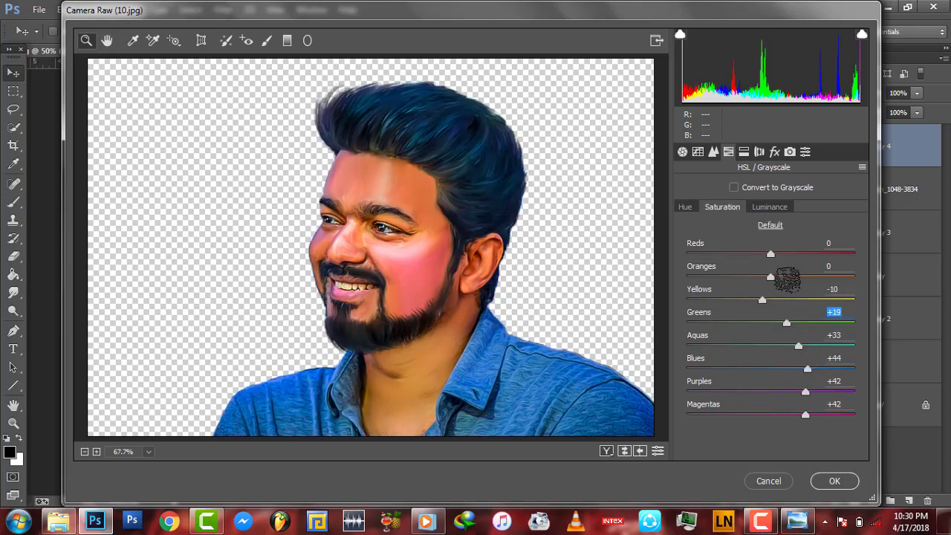
left_click(759, 152)
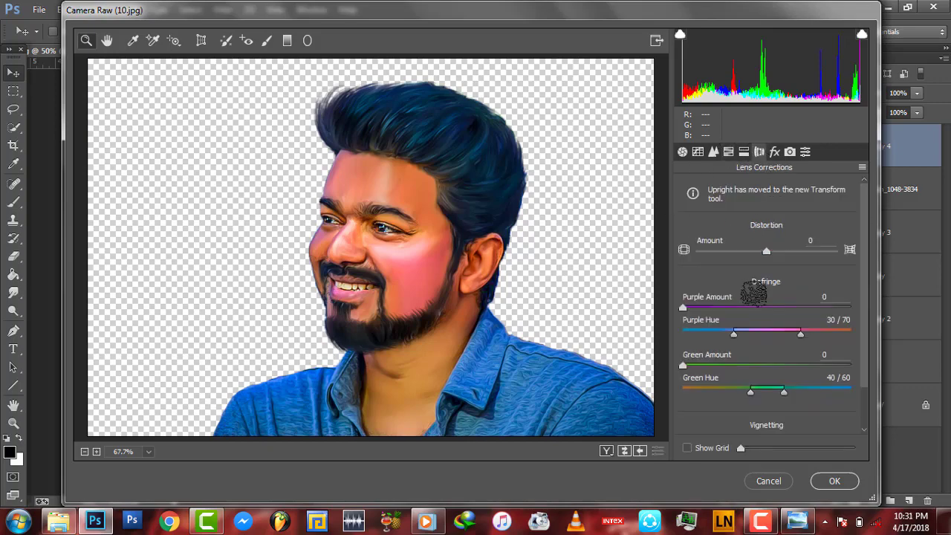
left_click(832, 481)
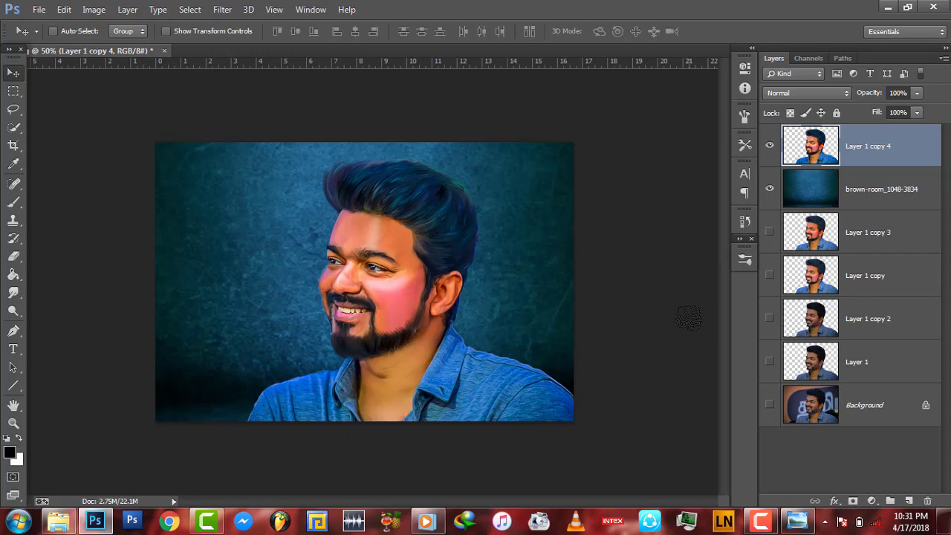
Choose the Type tool with white as the text colour
key("o")
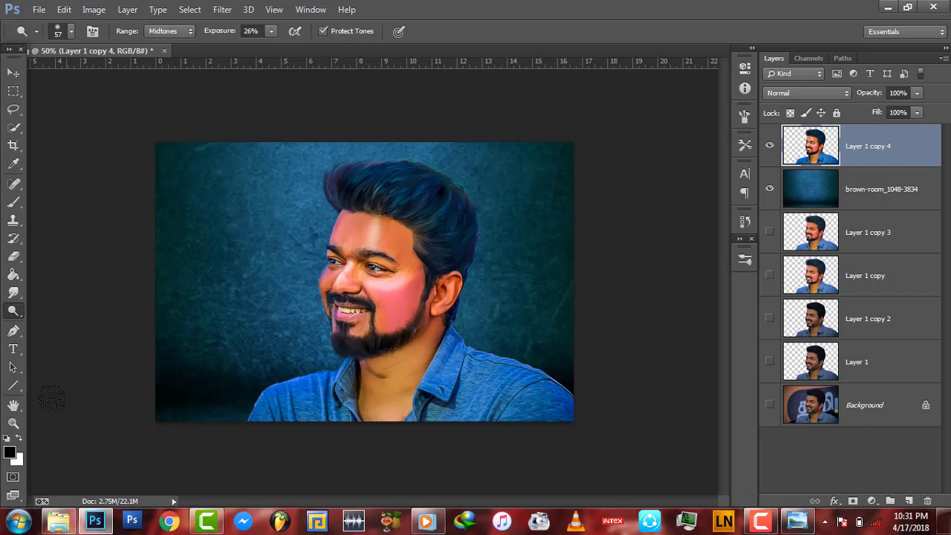
key("z")
key("t")
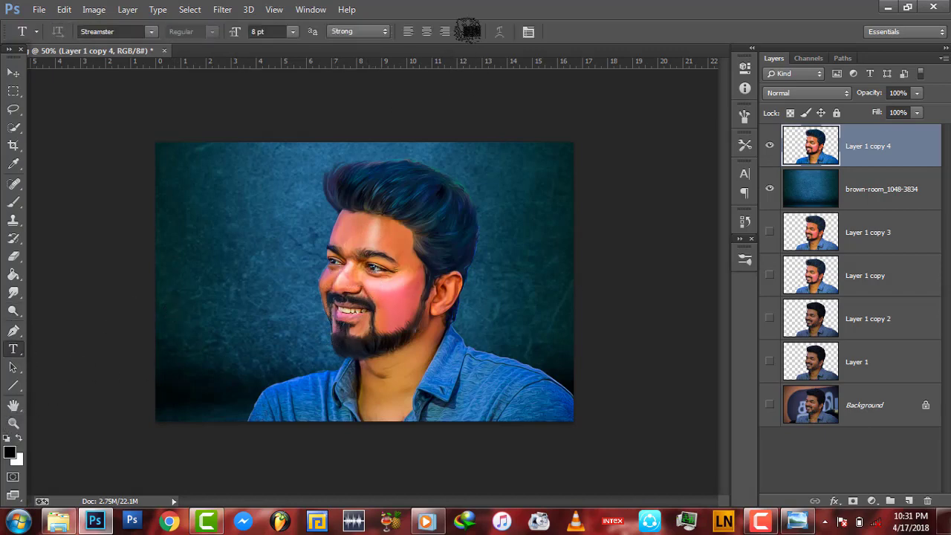
left_click(469, 32)
left_click(558, 195)
left_click(854, 185)
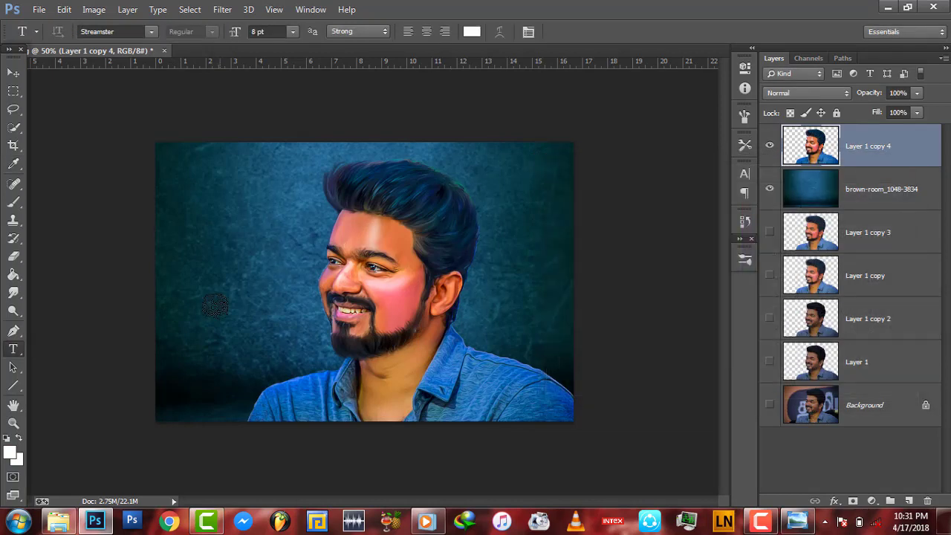
Add the Streamster signature, enlarge it to 37 pt, and move it to the bottom-left corner
left_click(196, 308)
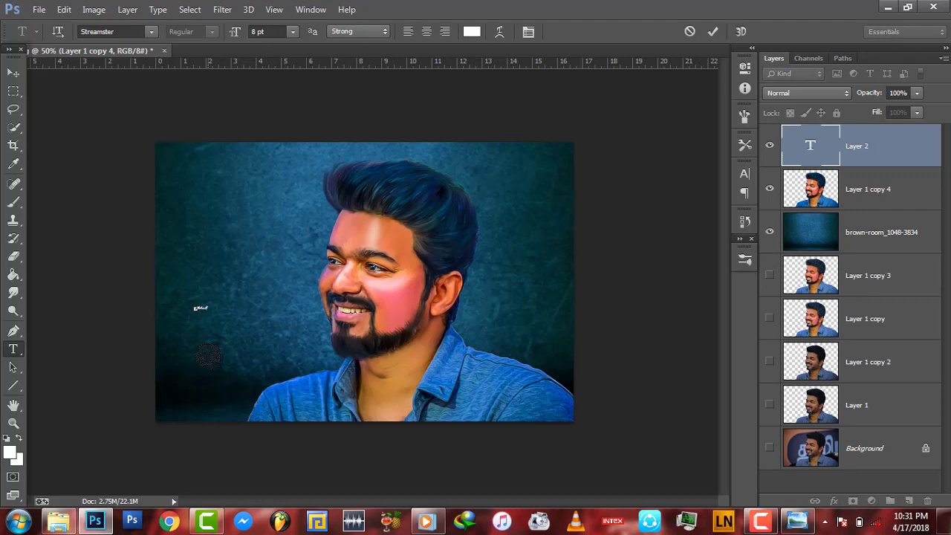
left_click(13, 72)
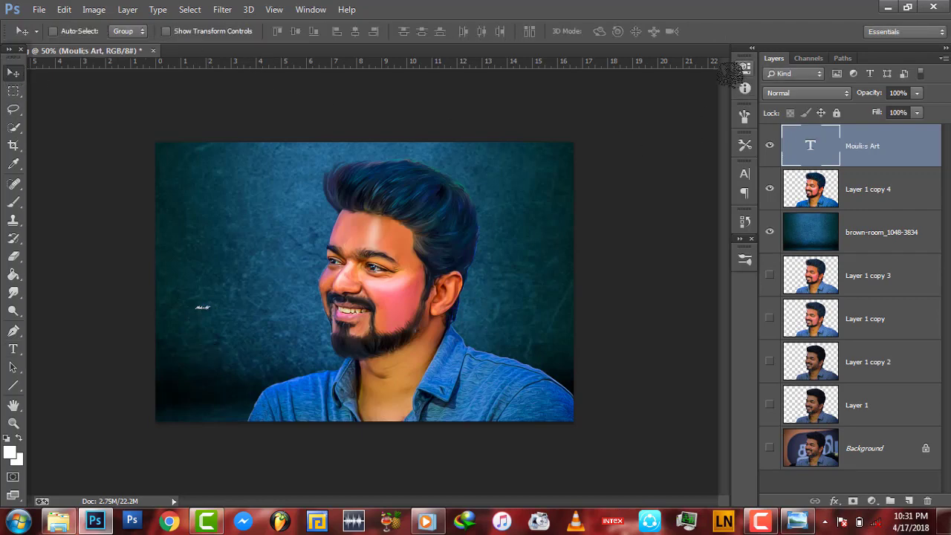
left_click(745, 174)
left_click_drag(589, 199, 593, 200)
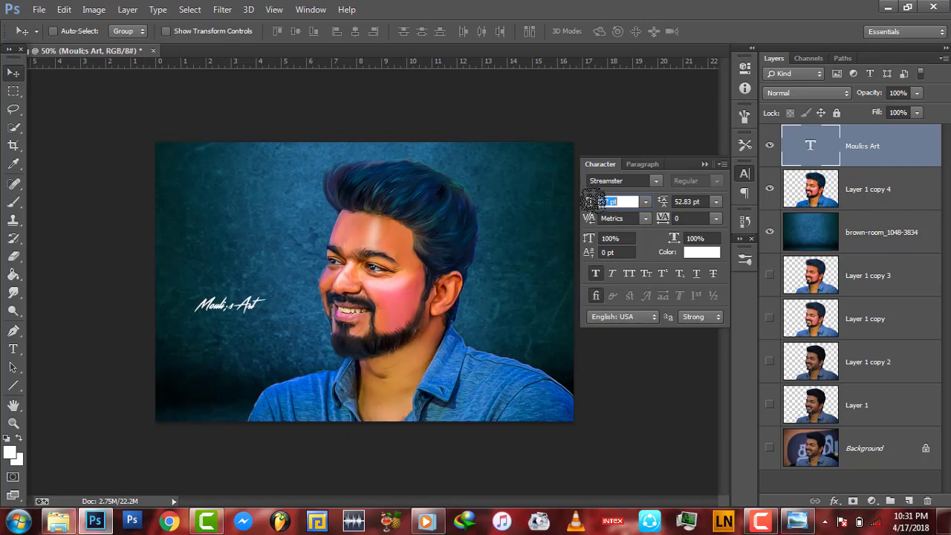
mouse_move(252, 301)
left_mouse_down()
mouse_move(242, 408)
mouse_move(246, 390)
left_mouse_up()
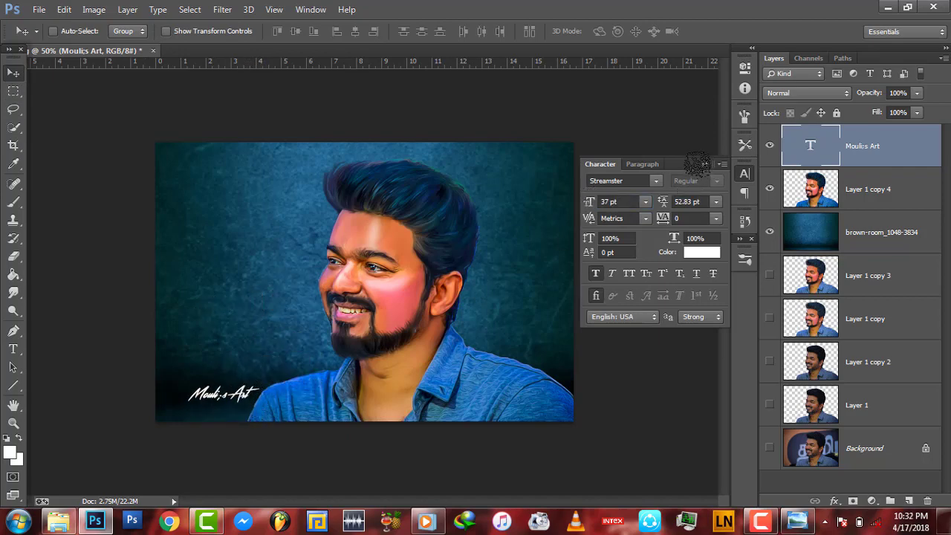